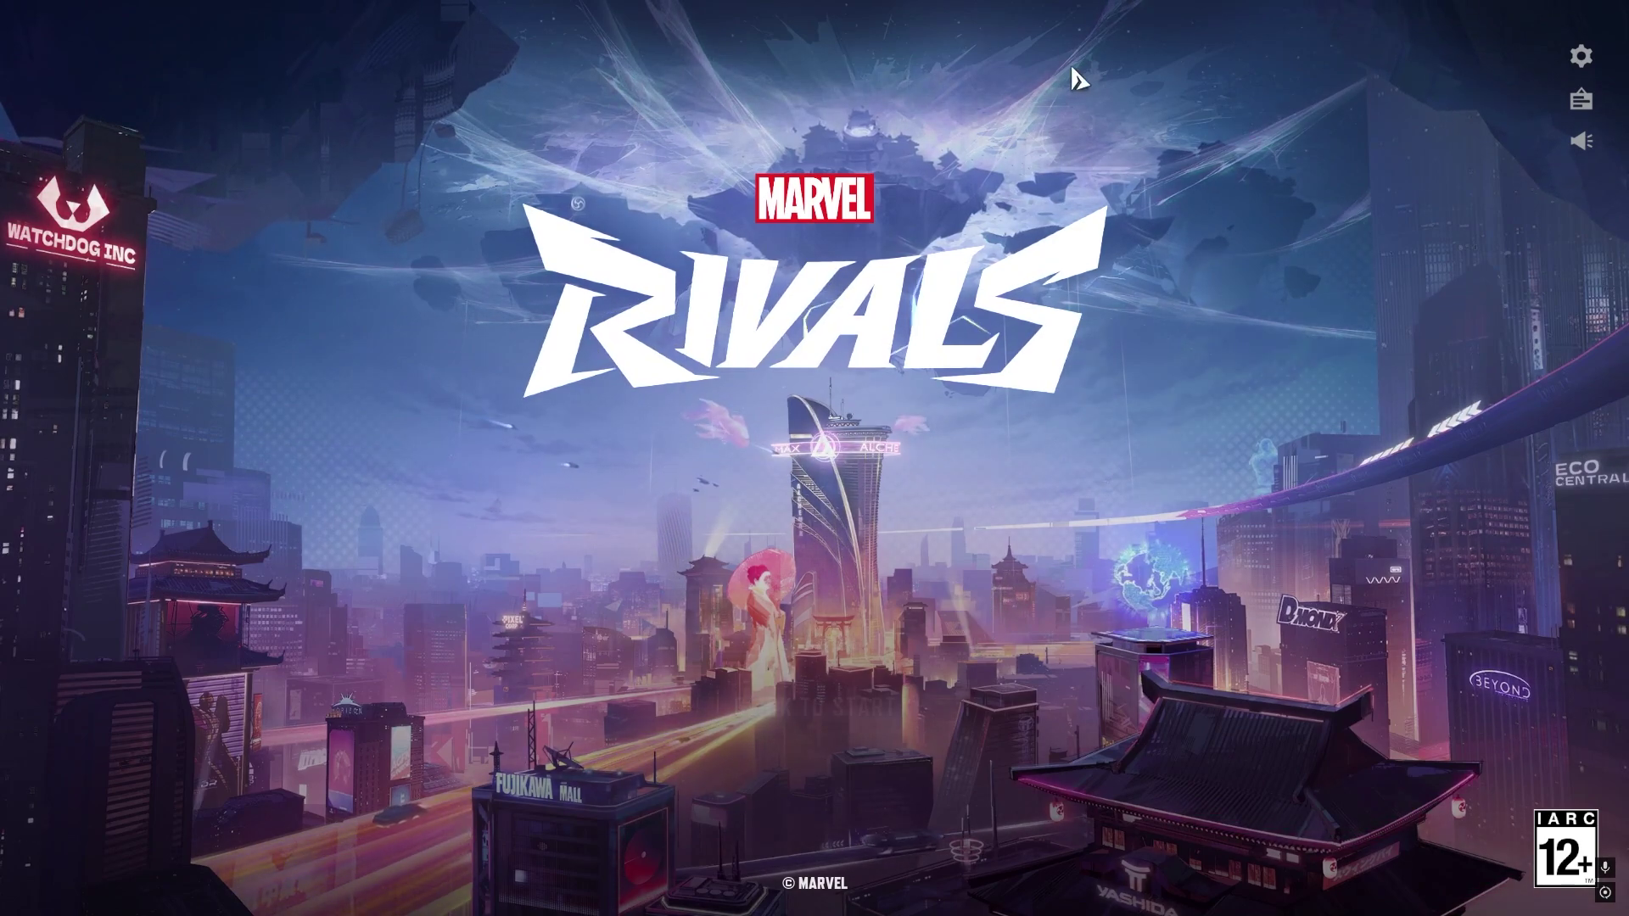
# Open Marvel Rivals' display settings and keep the Fullscreen display mode
pyautogui.click(1582, 65)
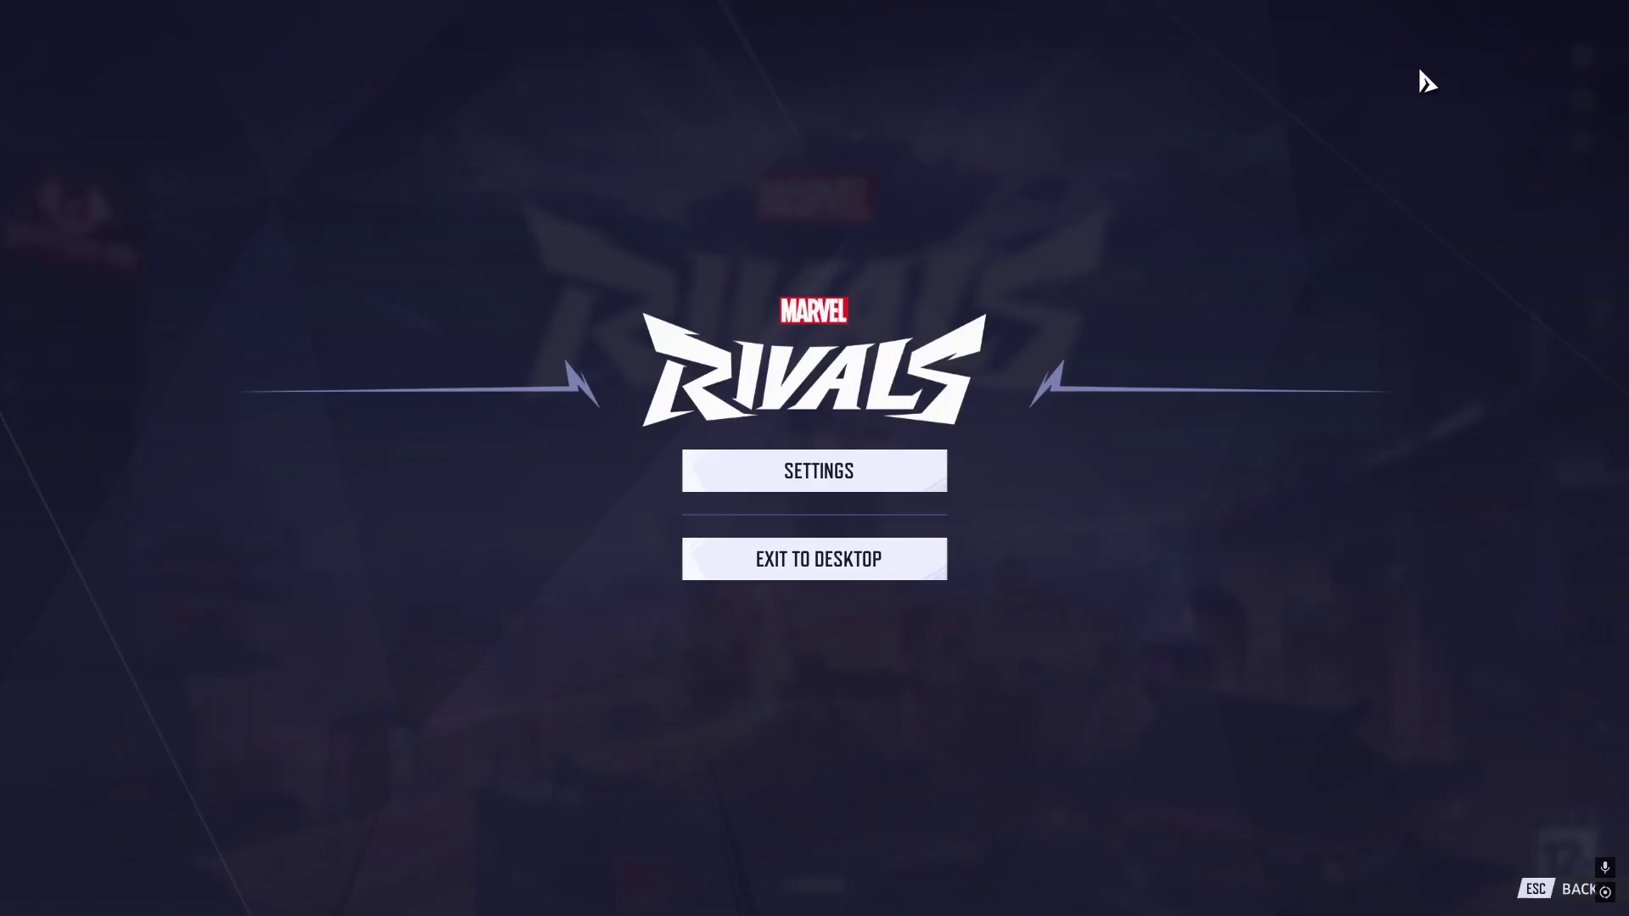
pyautogui.click(837, 486)
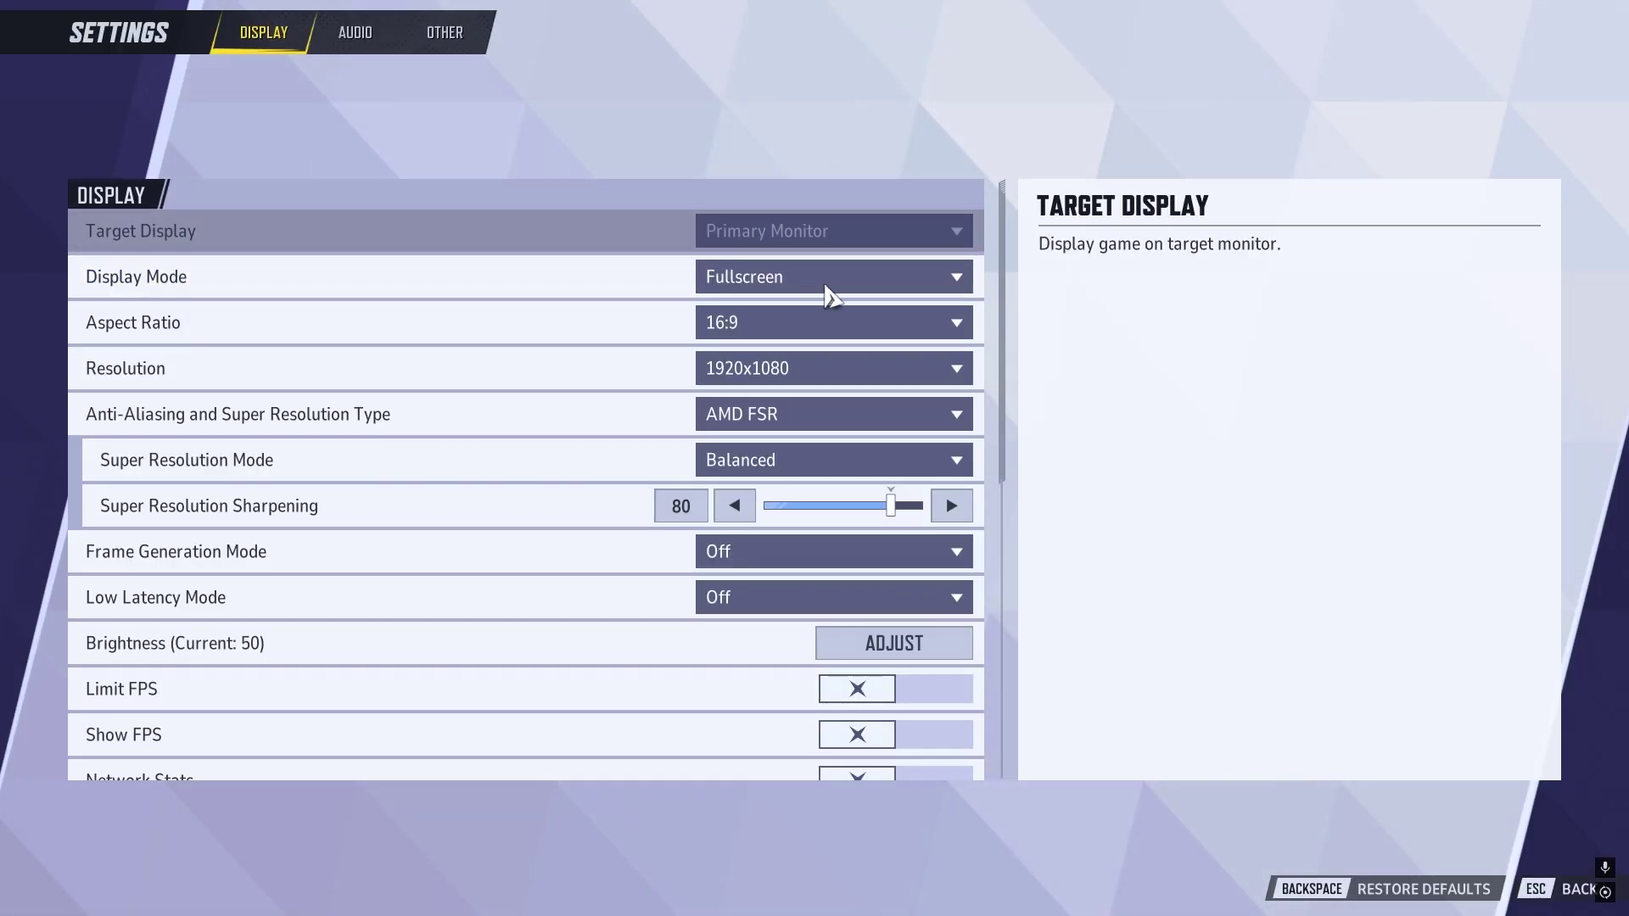
pyautogui.click(972, 283)
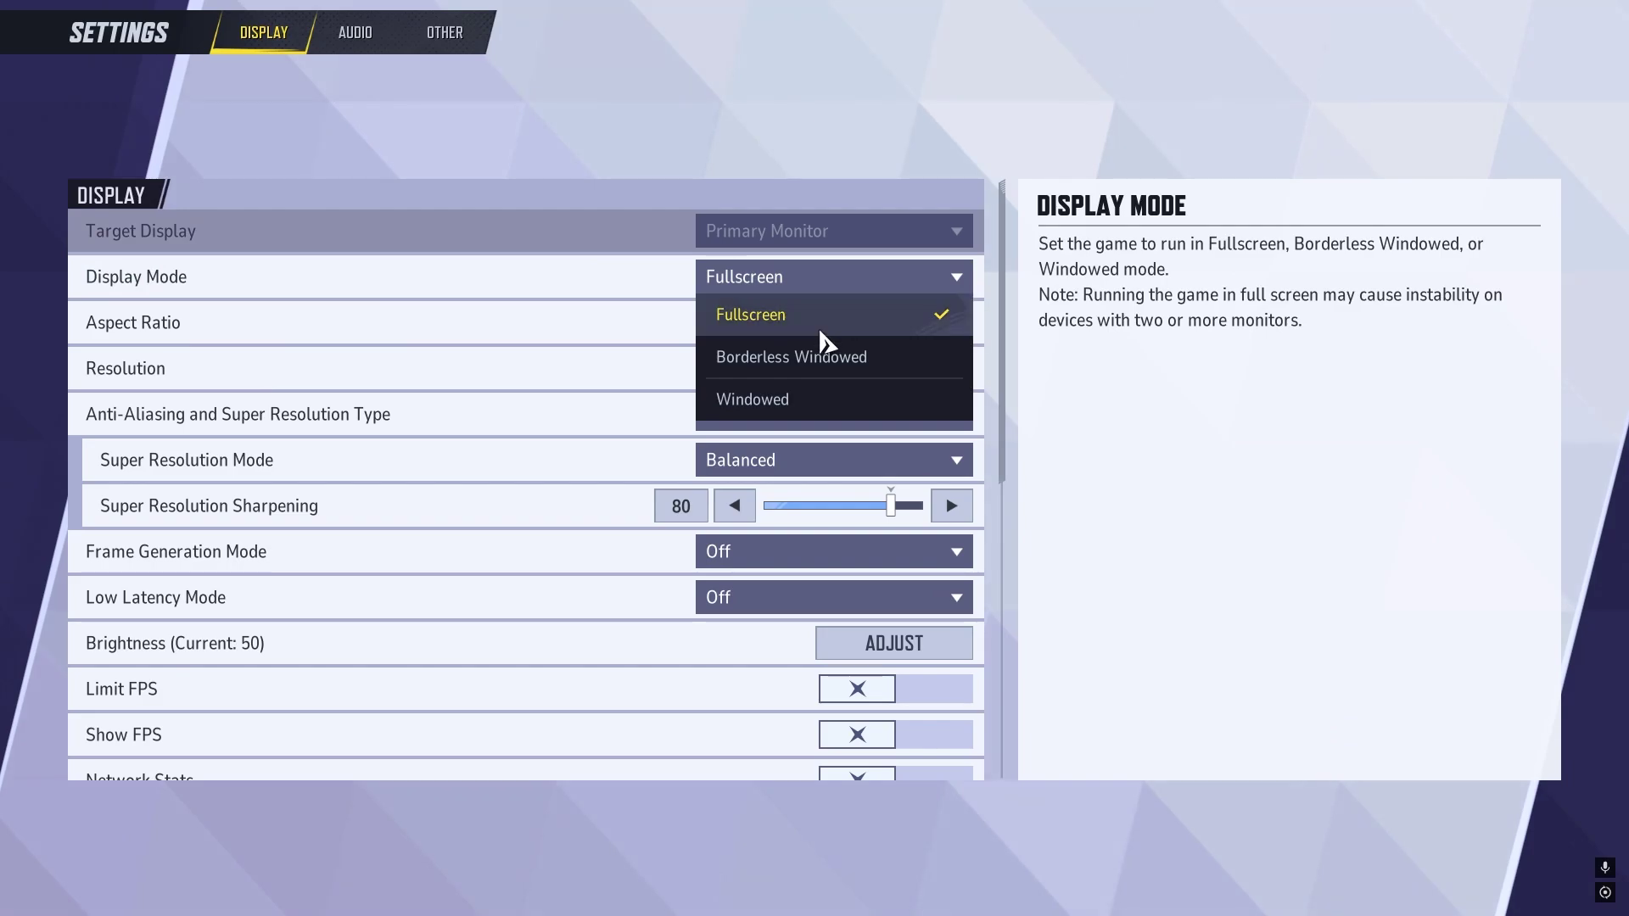
pyautogui.click(912, 316)
pyautogui.click(814, 275)
pyautogui.click(793, 318)
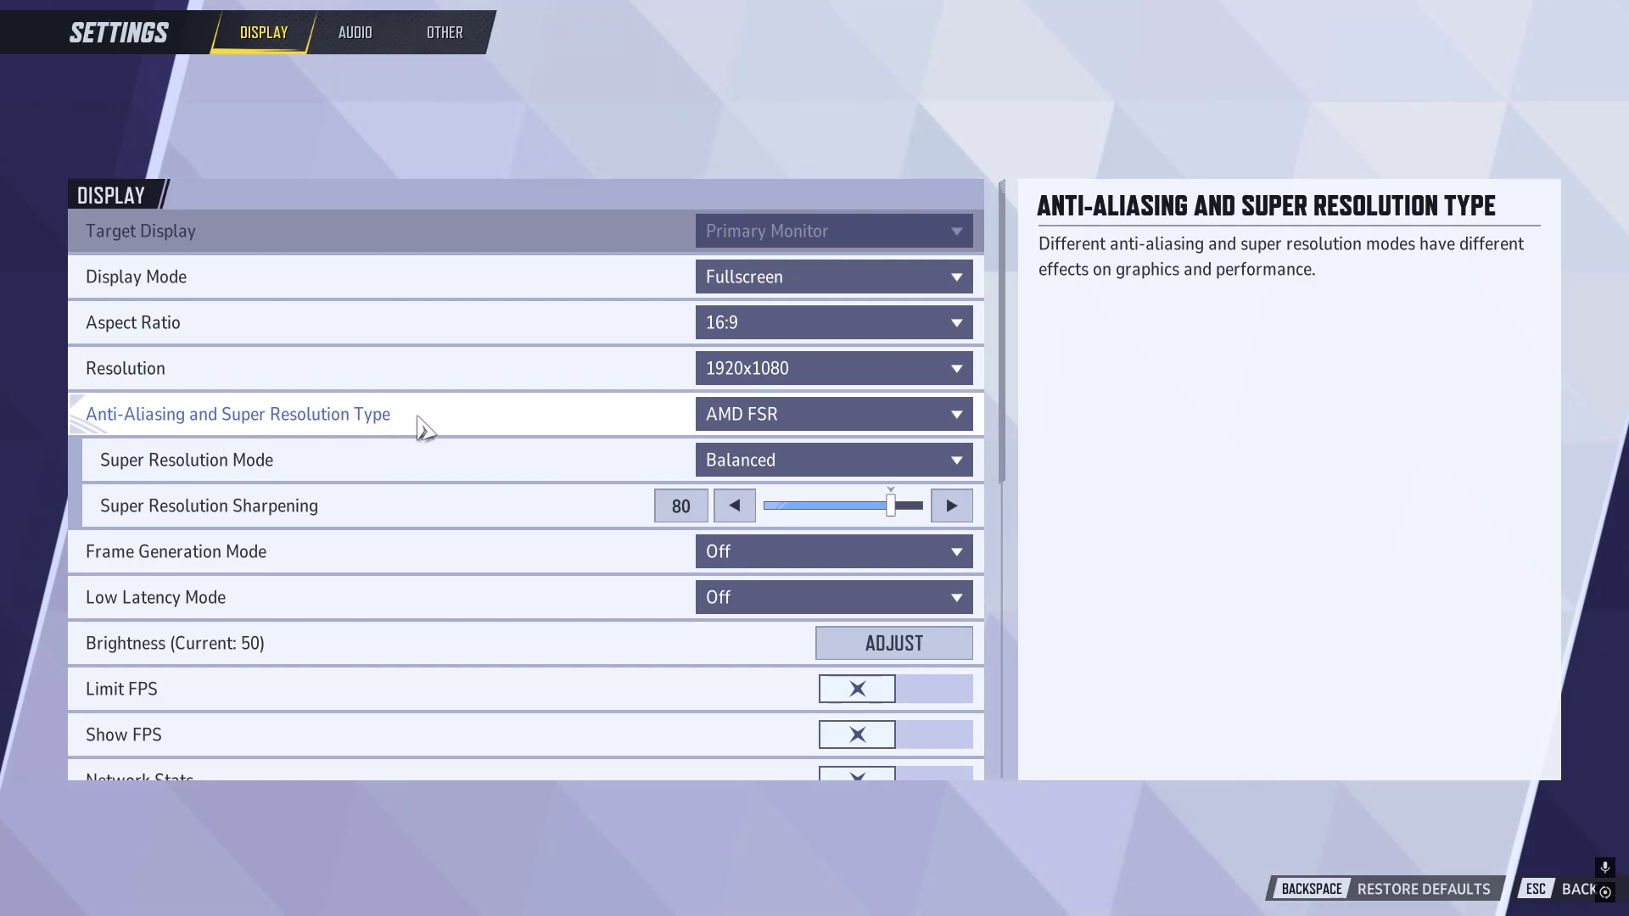
pyautogui.click(728, 407)
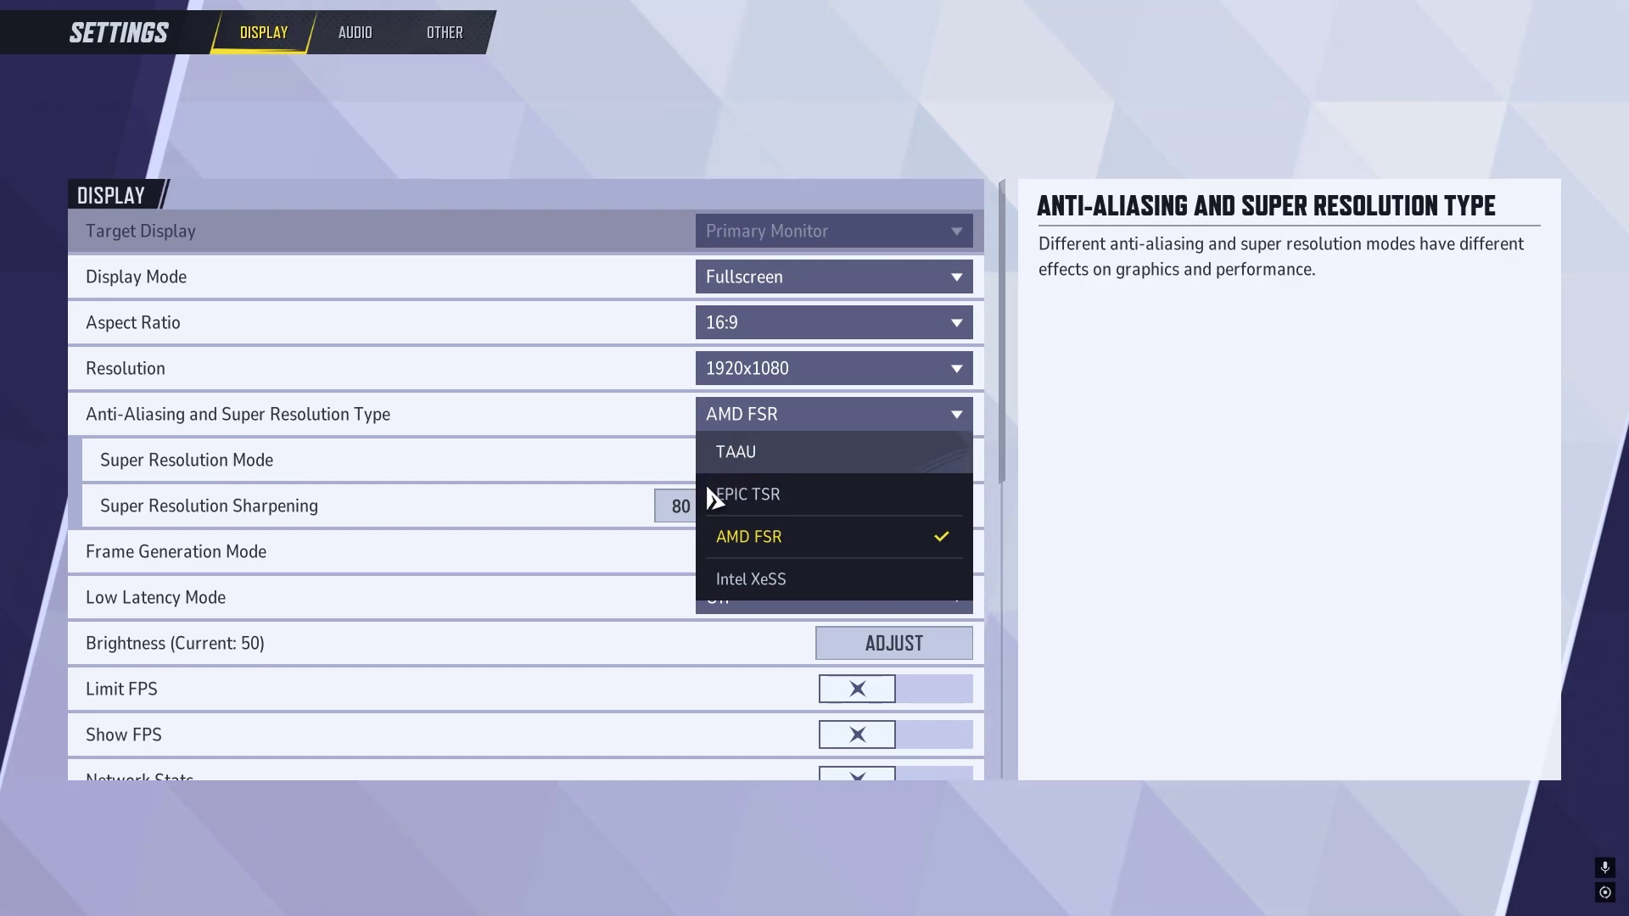
# Keep AMD FSR upscaling with Super Resolution Mode set to Quality
pyautogui.click(747, 547)
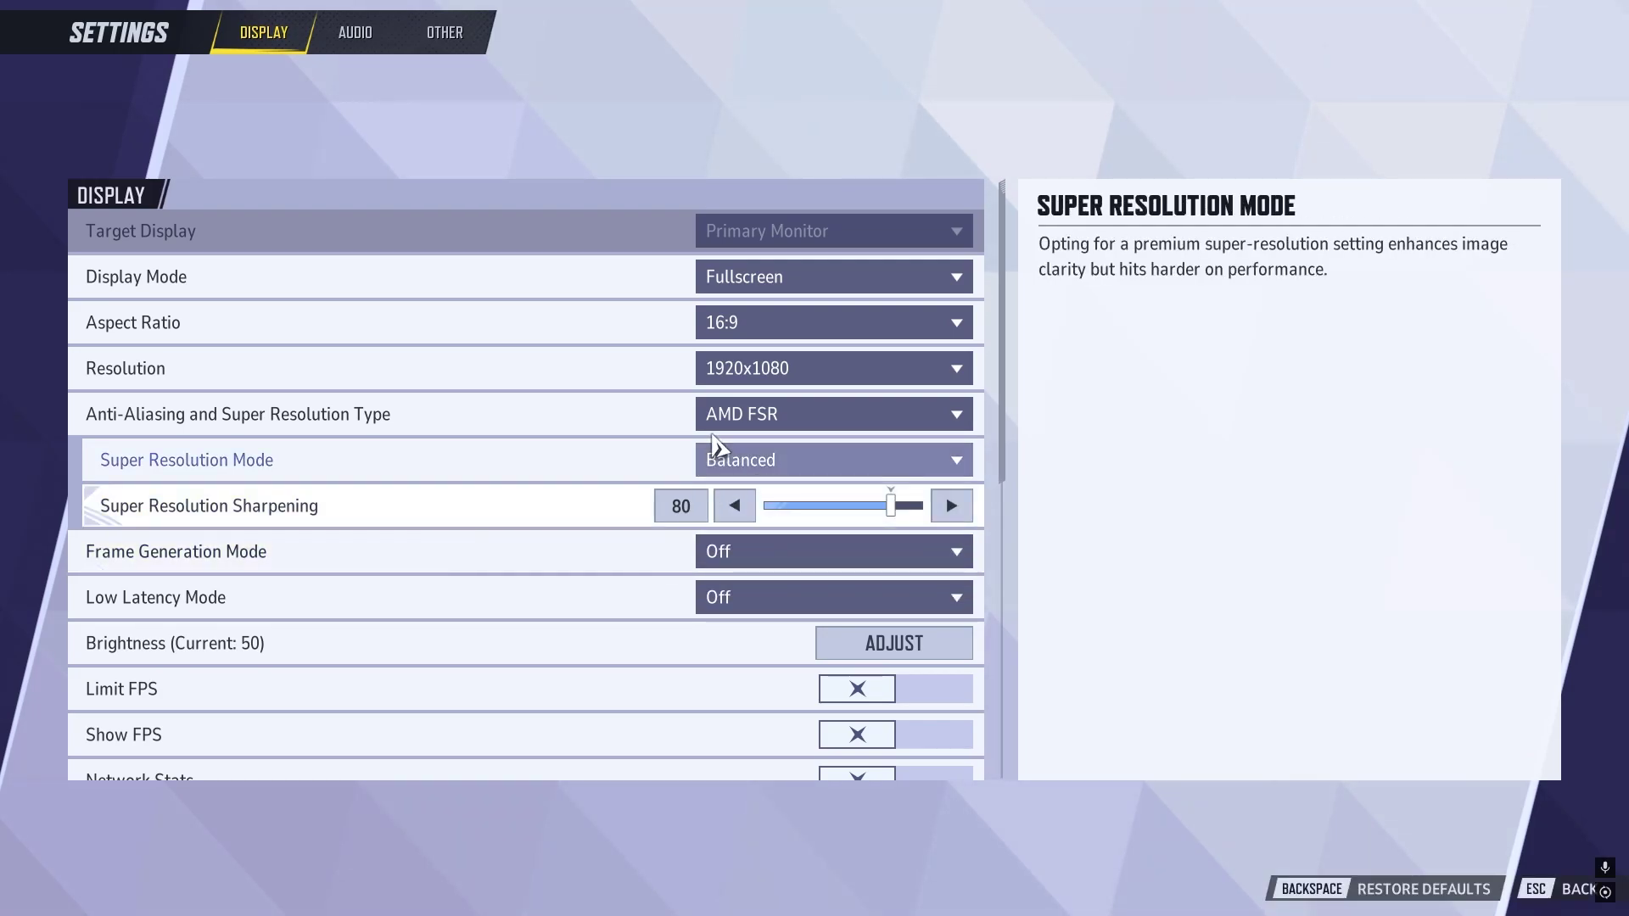
pyautogui.click(917, 465)
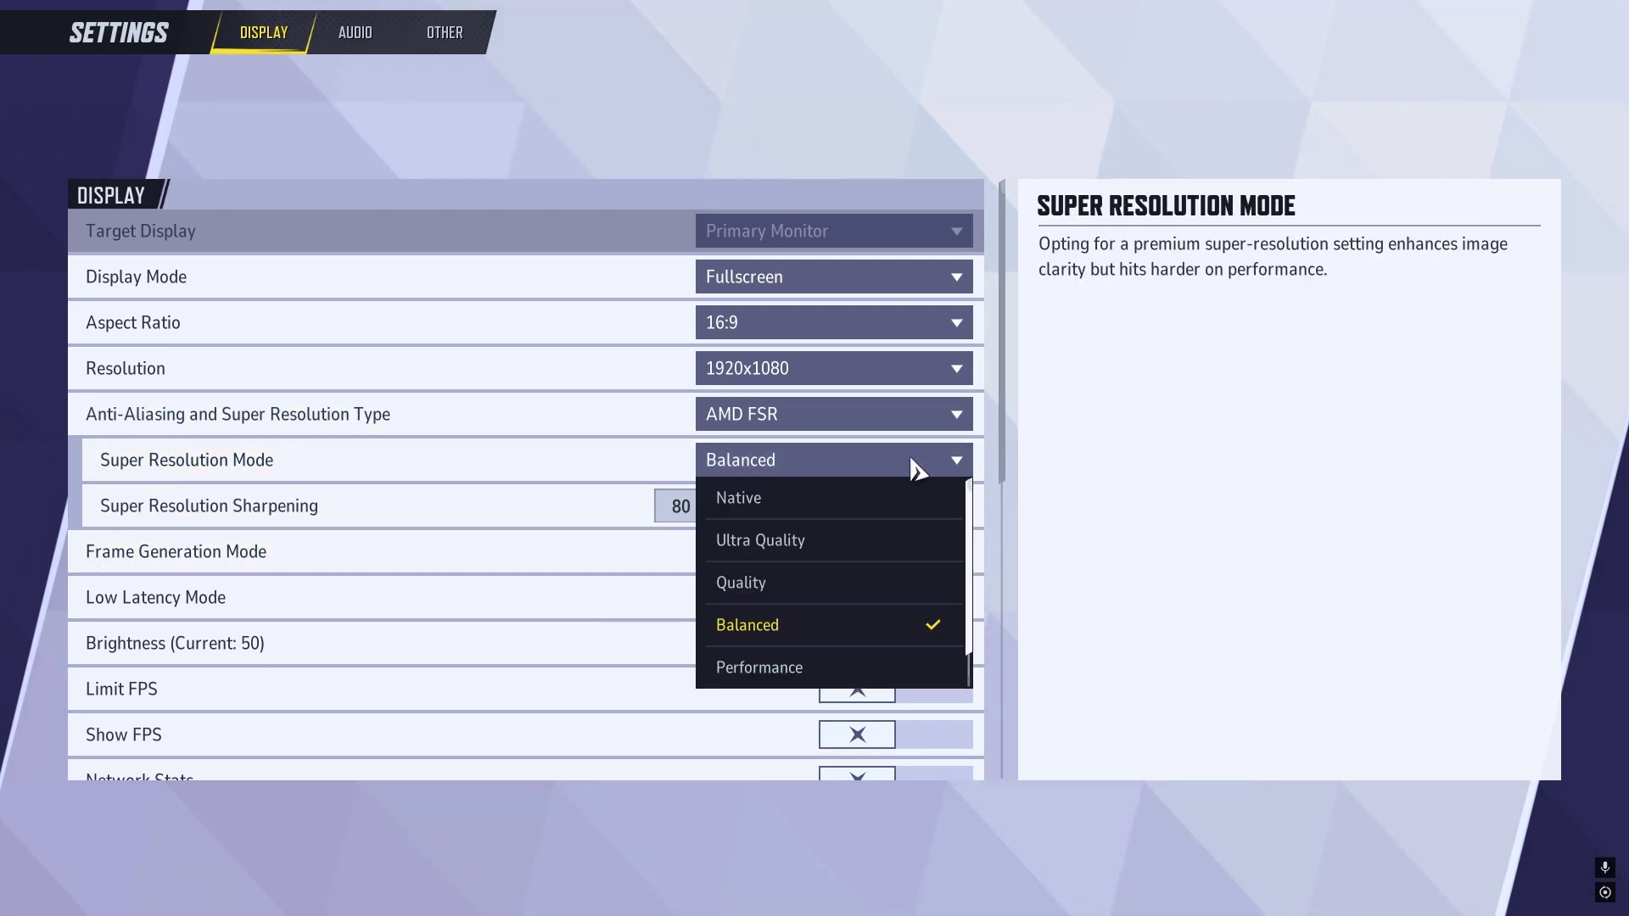
pyautogui.click(784, 588)
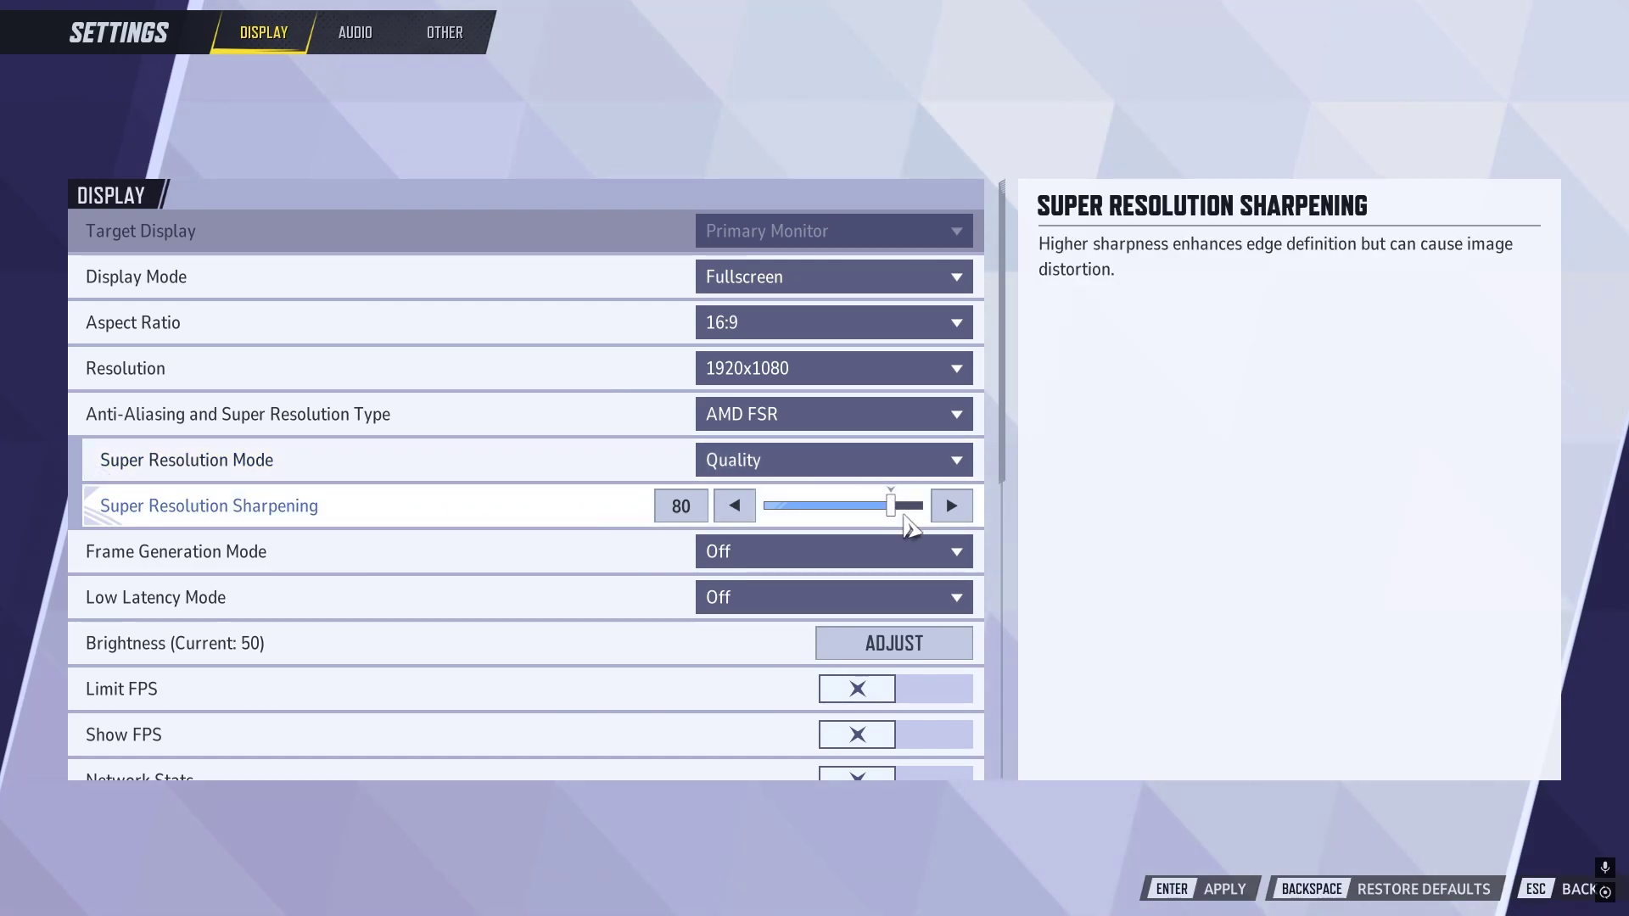
# Try NVIDIA Reflex for Low Latency Mode, then set it back to Off
pyautogui.scroll(-1, 352, 518)
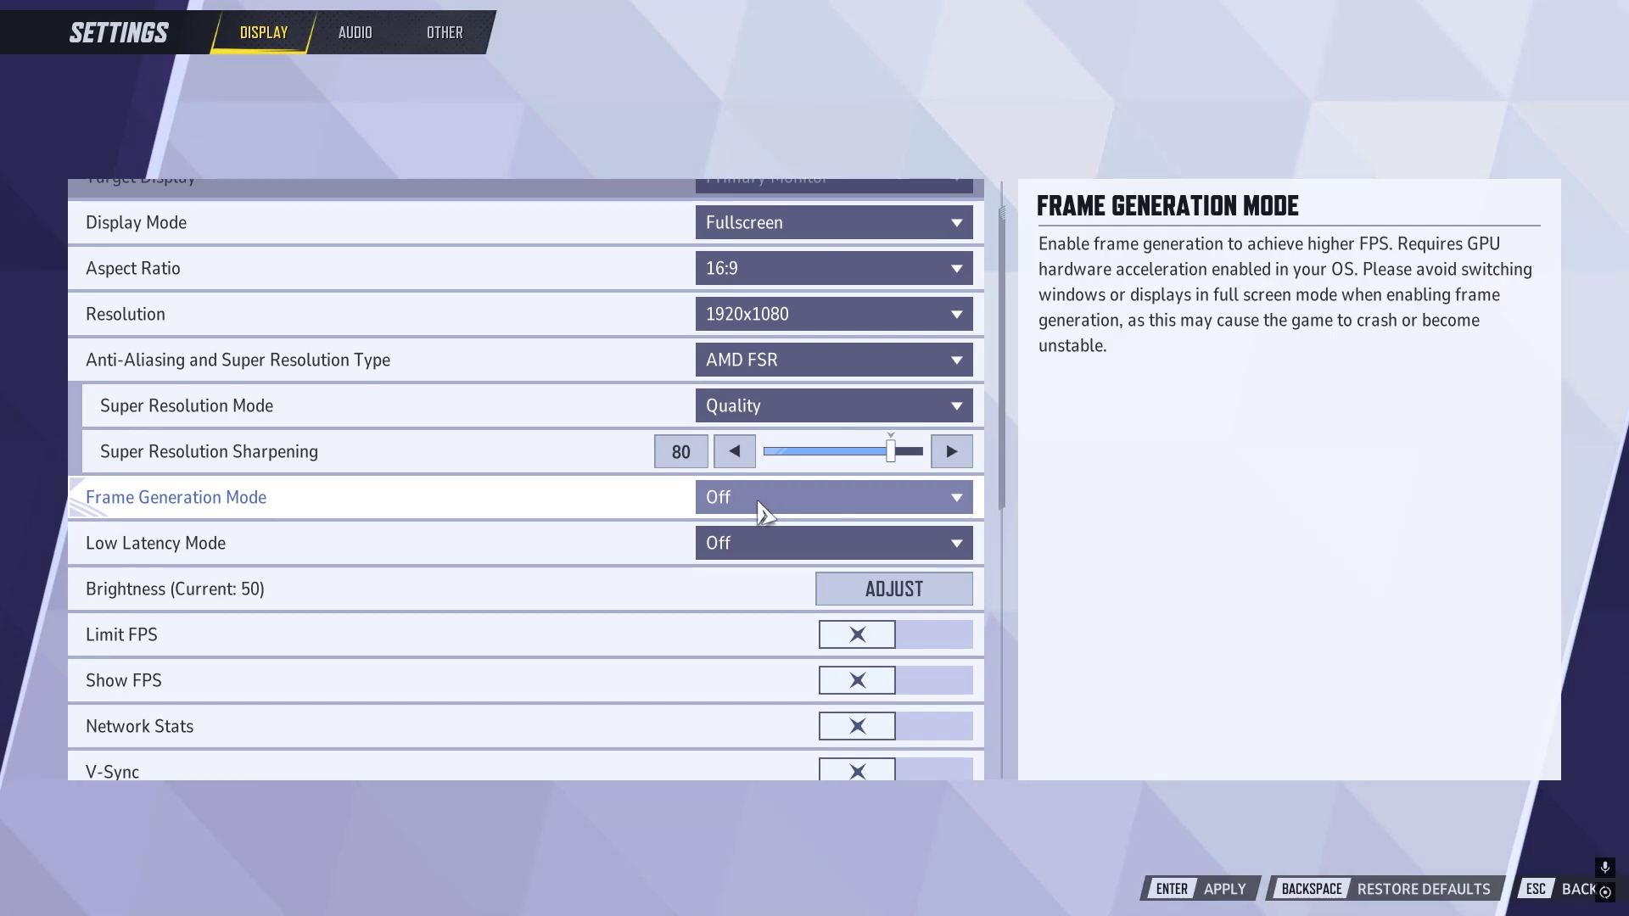
pyautogui.click(783, 545)
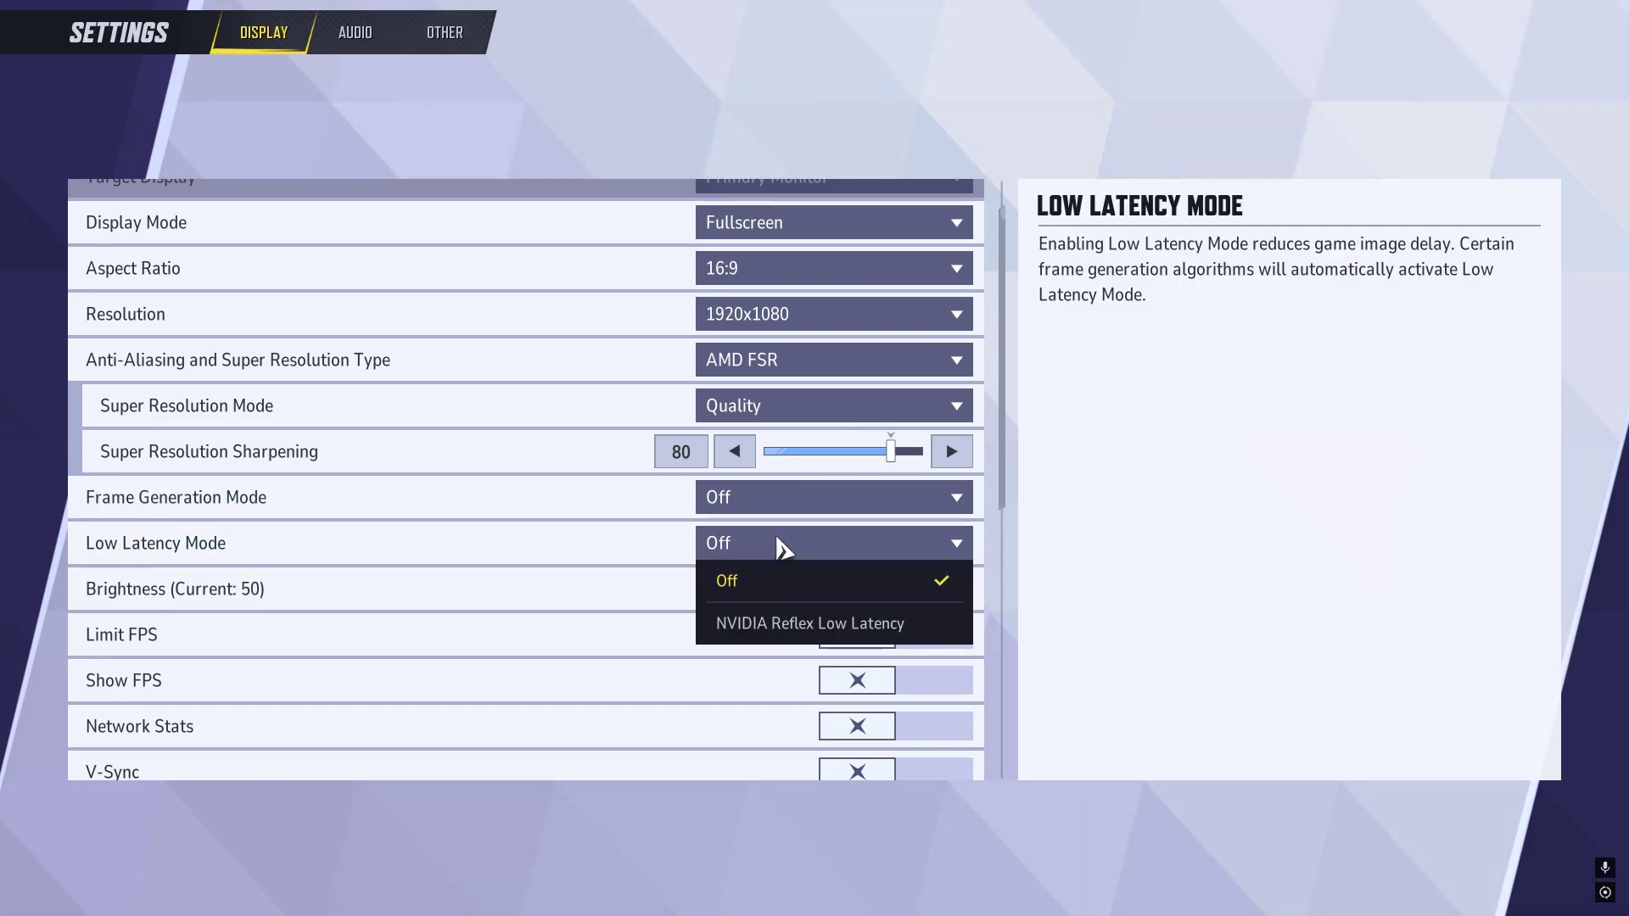
pyautogui.click(781, 628)
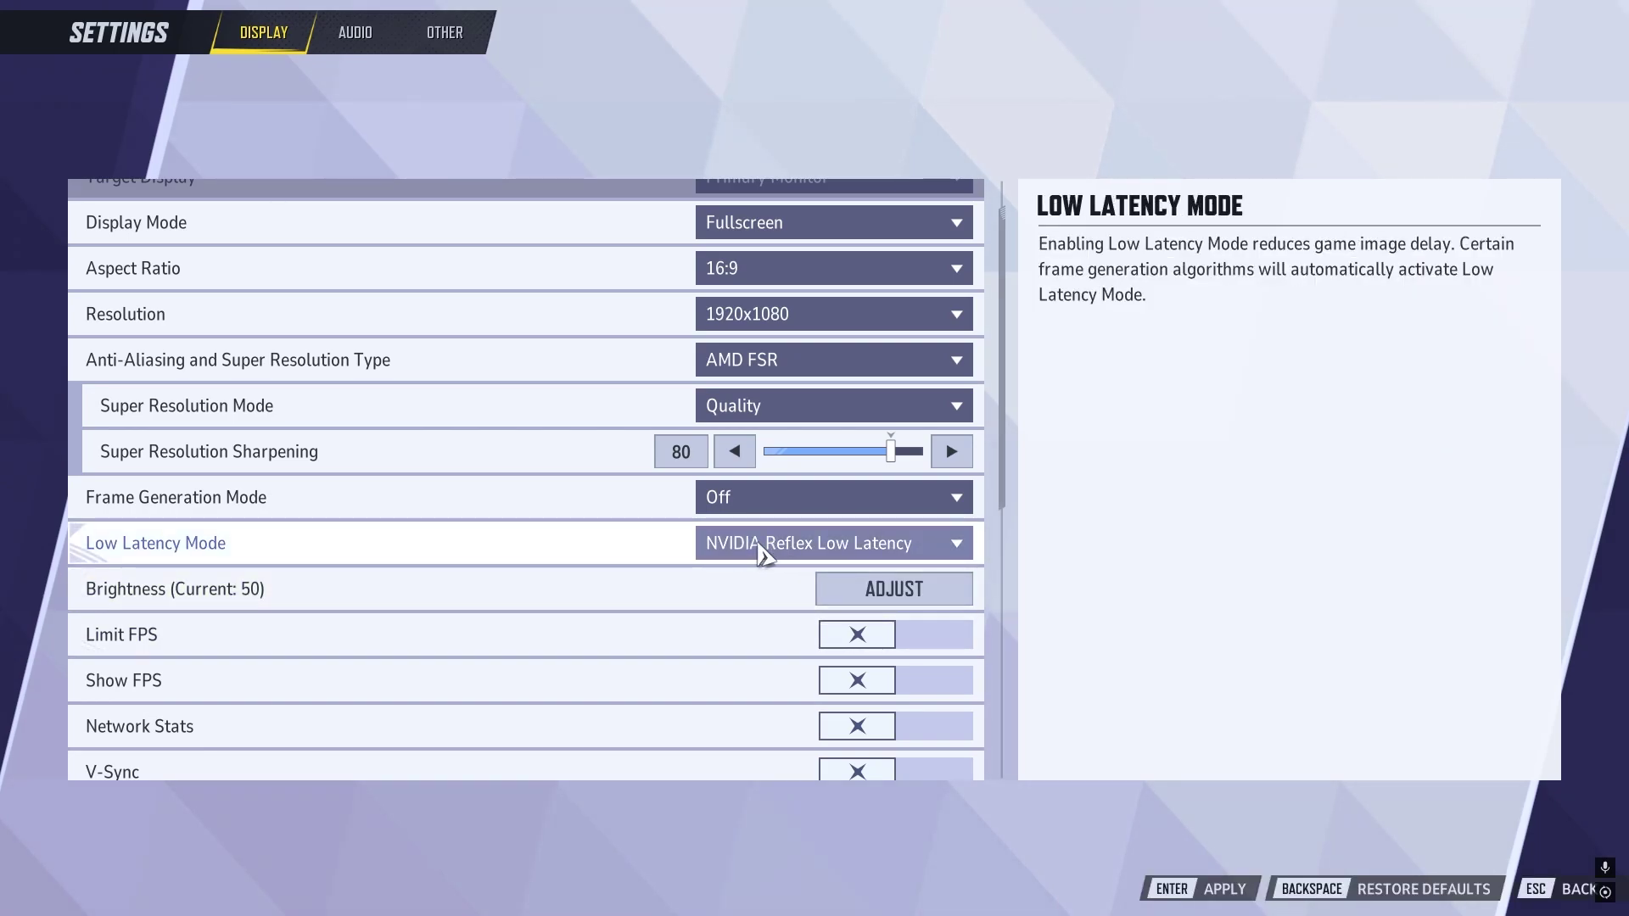
pyautogui.click(761, 552)
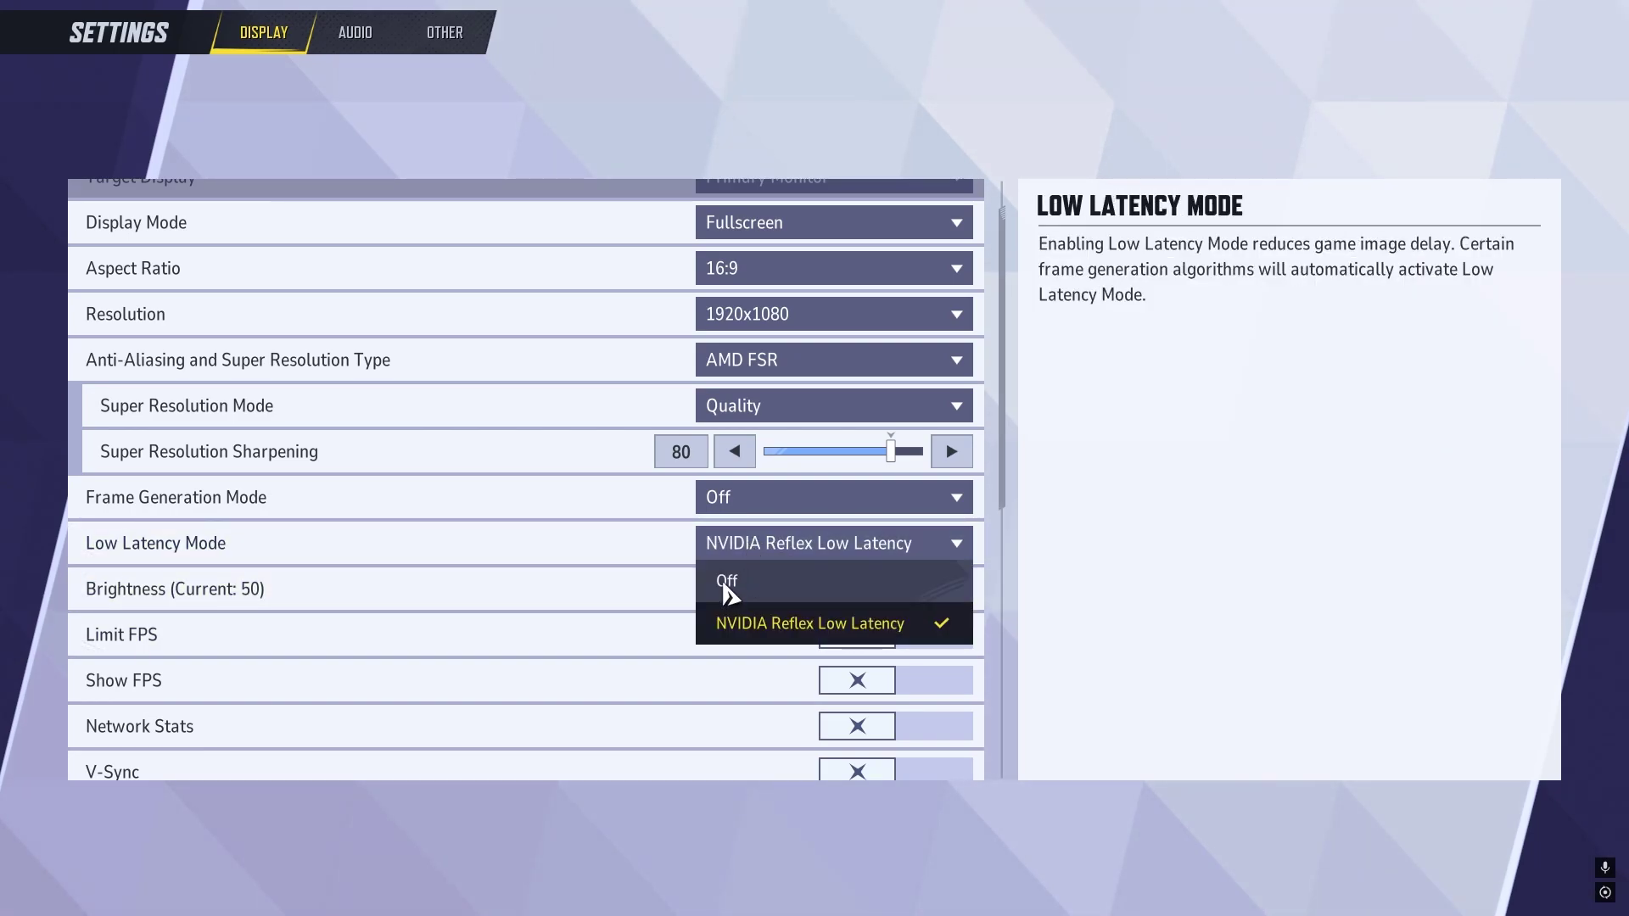
pyautogui.click(725, 585)
pyautogui.scroll(-2, 245, 424)
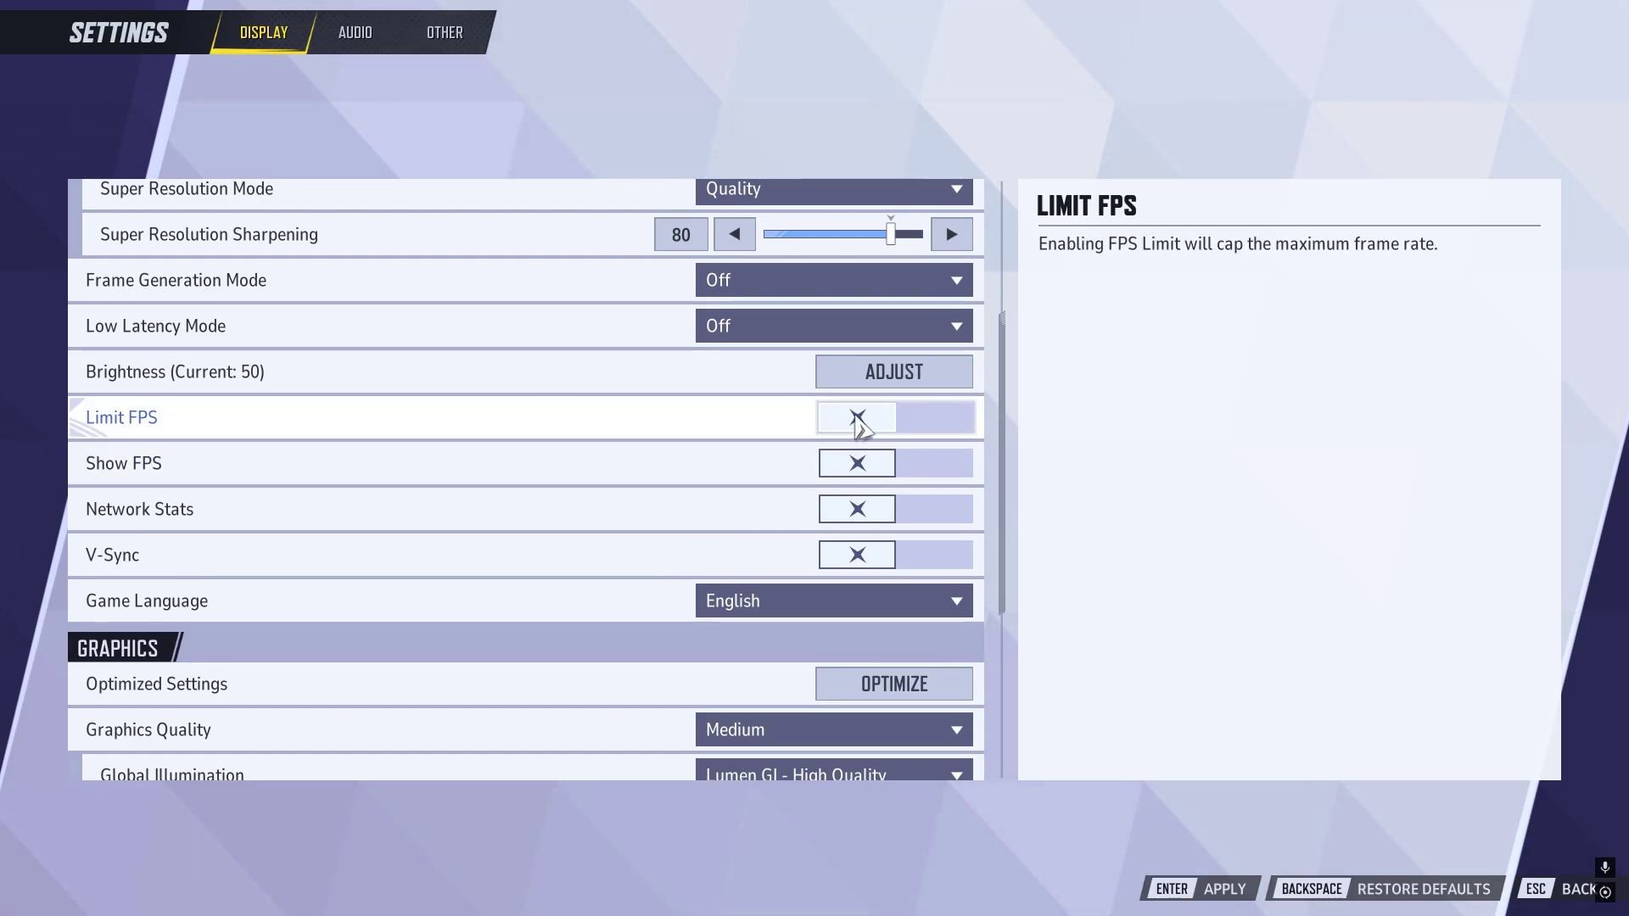
pyautogui.click(920, 472)
pyautogui.click(881, 468)
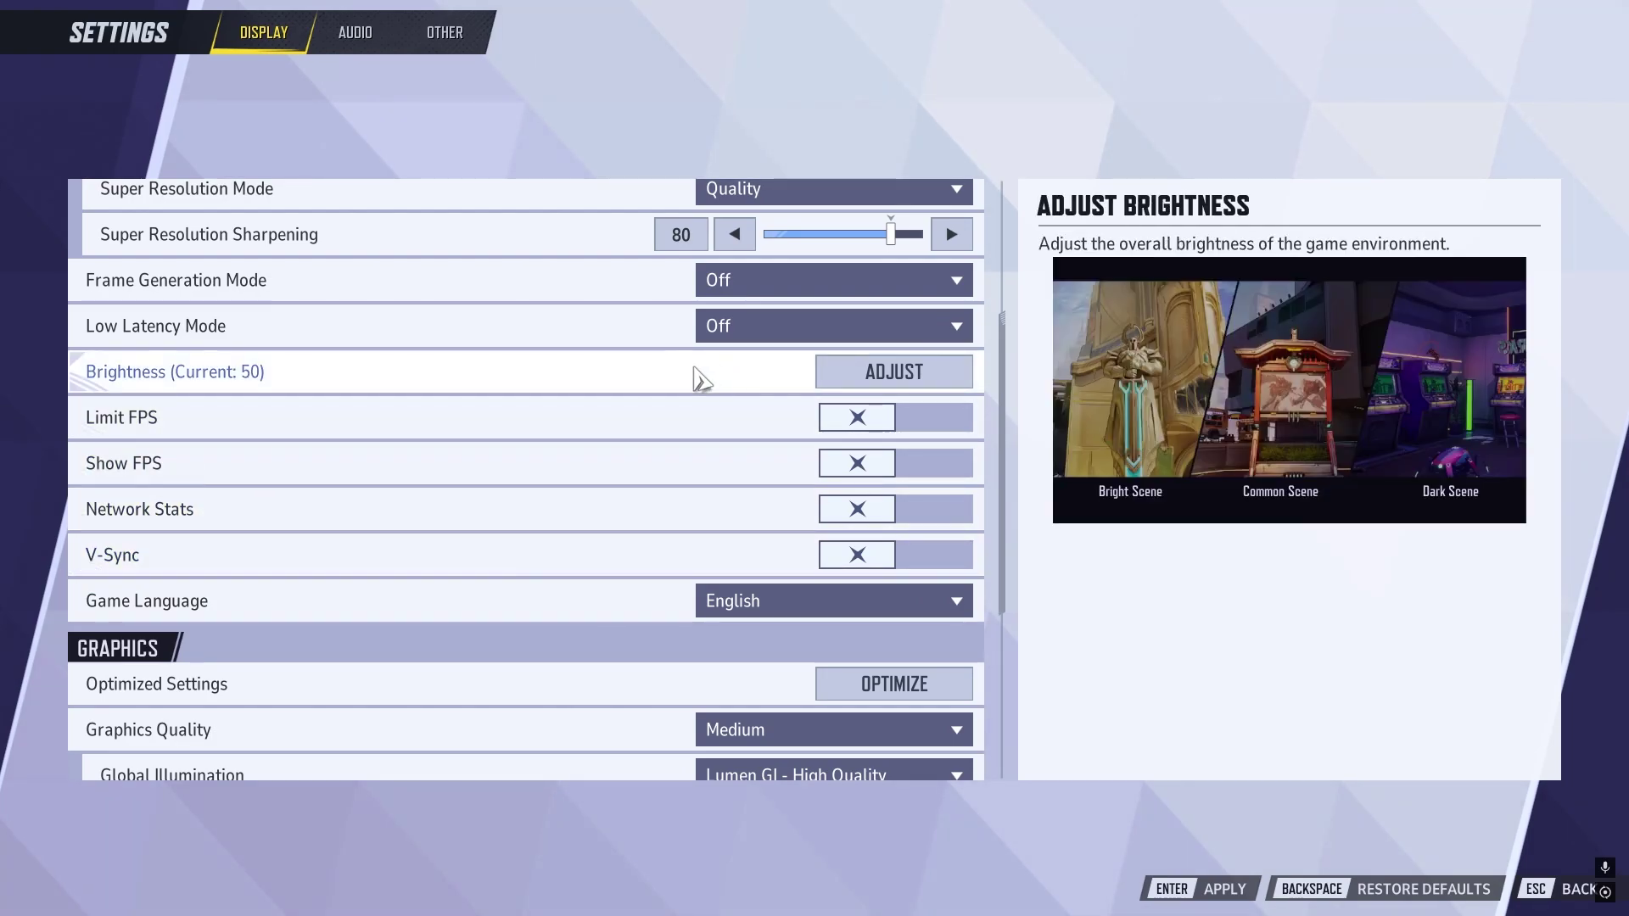
# Apply the optimized High graphics settings, then lower Global Illumination to SSGI - Low Quality
pyautogui.scroll(-5, 625, 400)
pyautogui.scroll(-1, 577, 395)
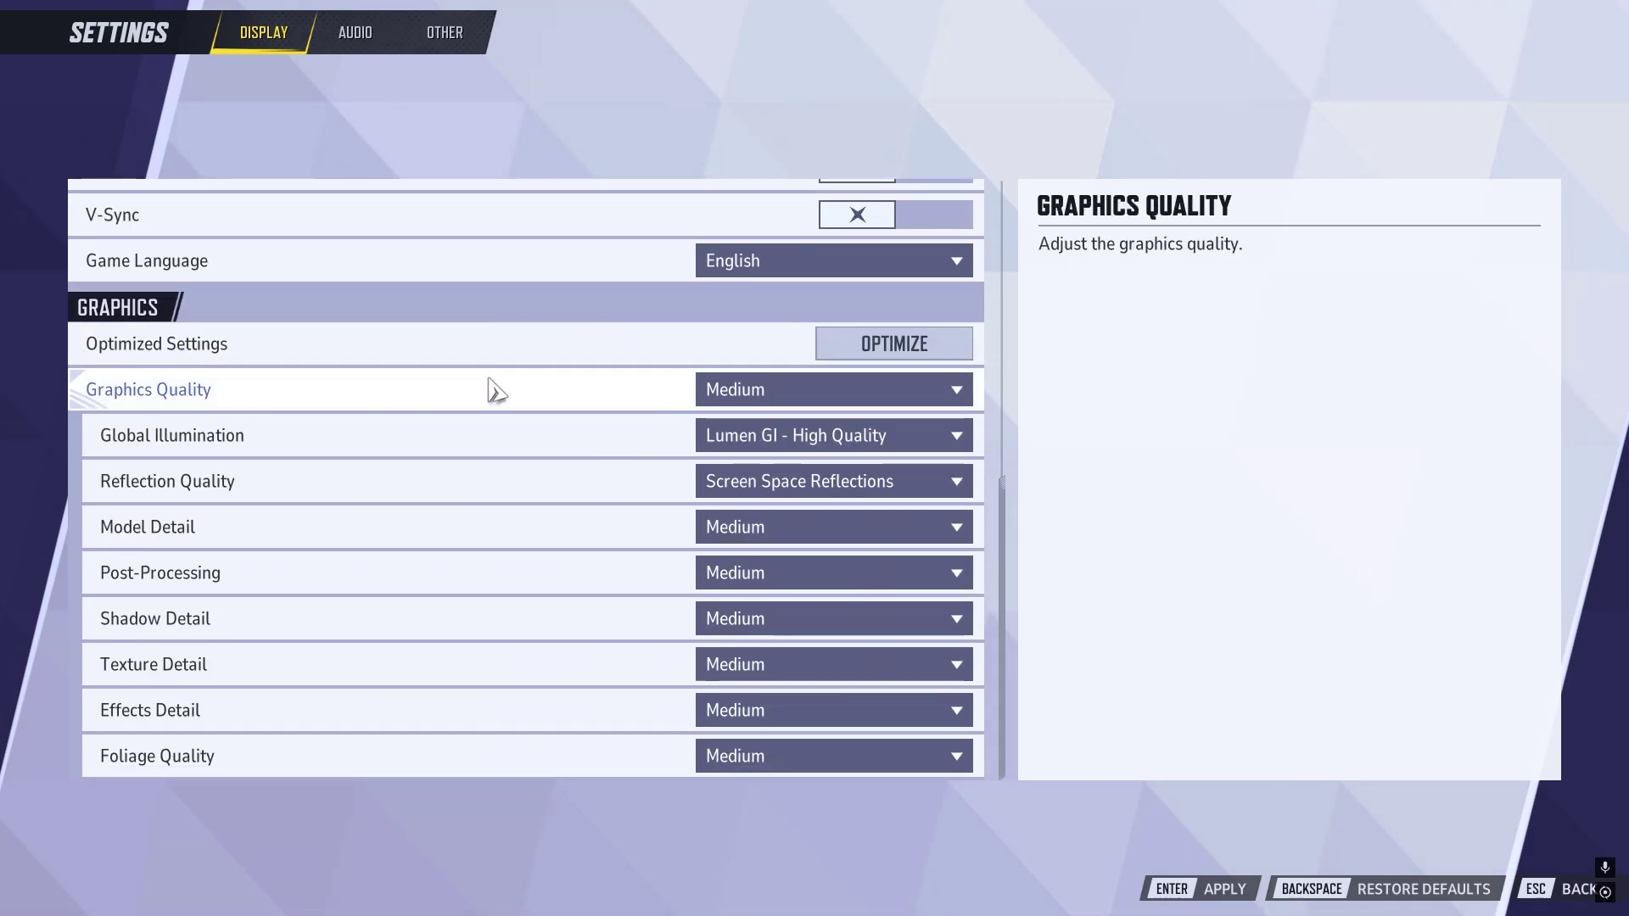
pyautogui.click(885, 346)
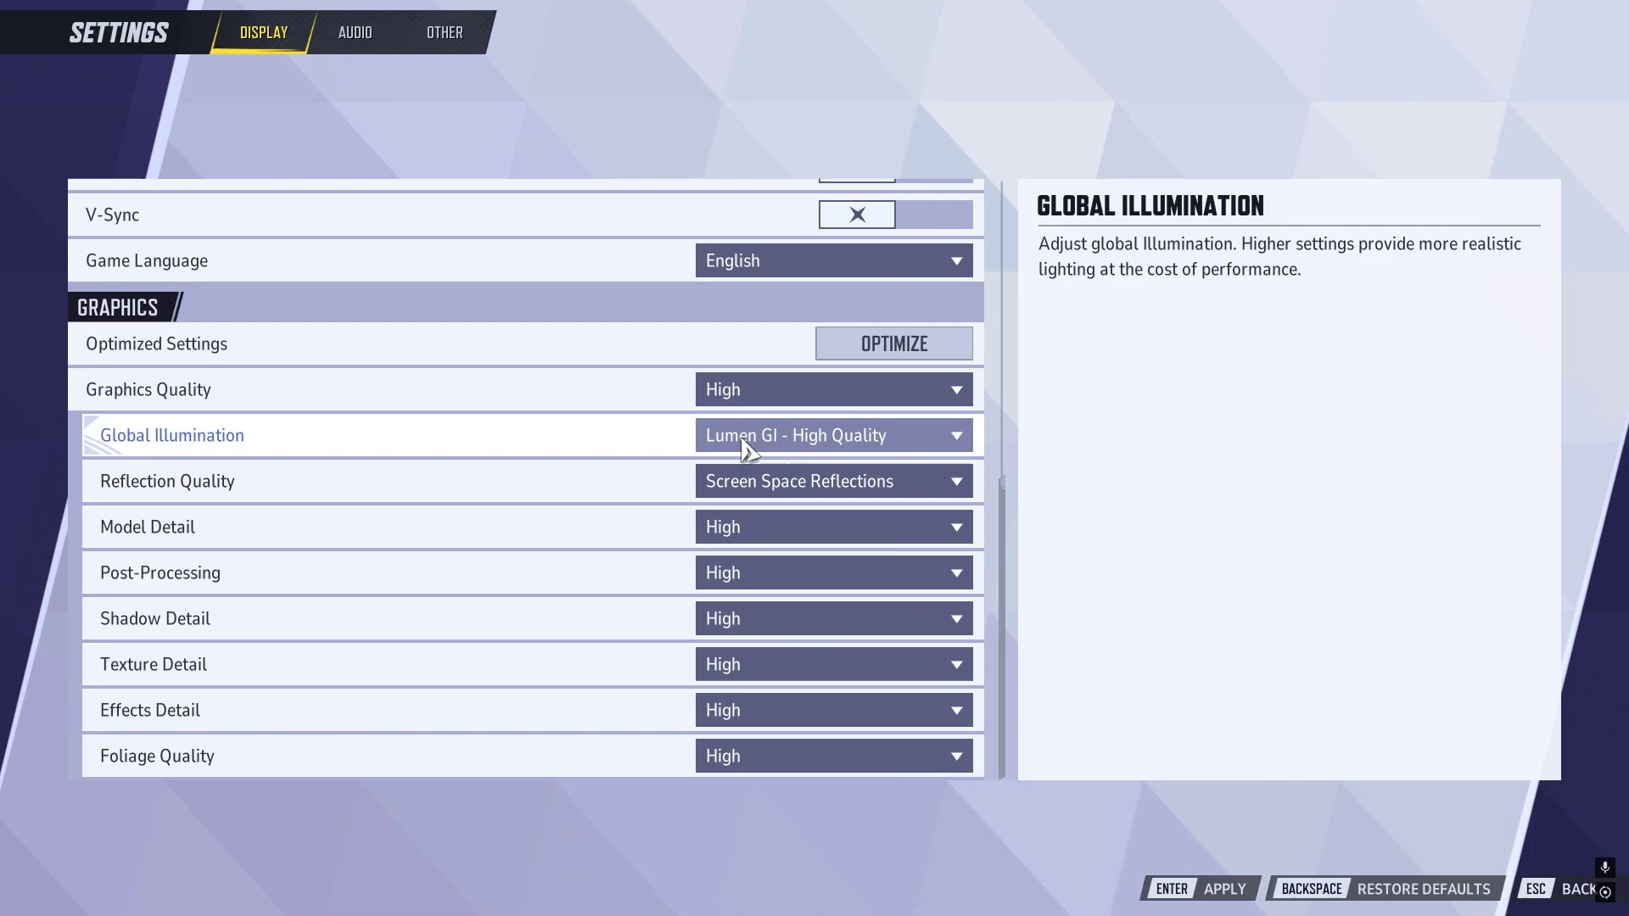
pyautogui.click(808, 449)
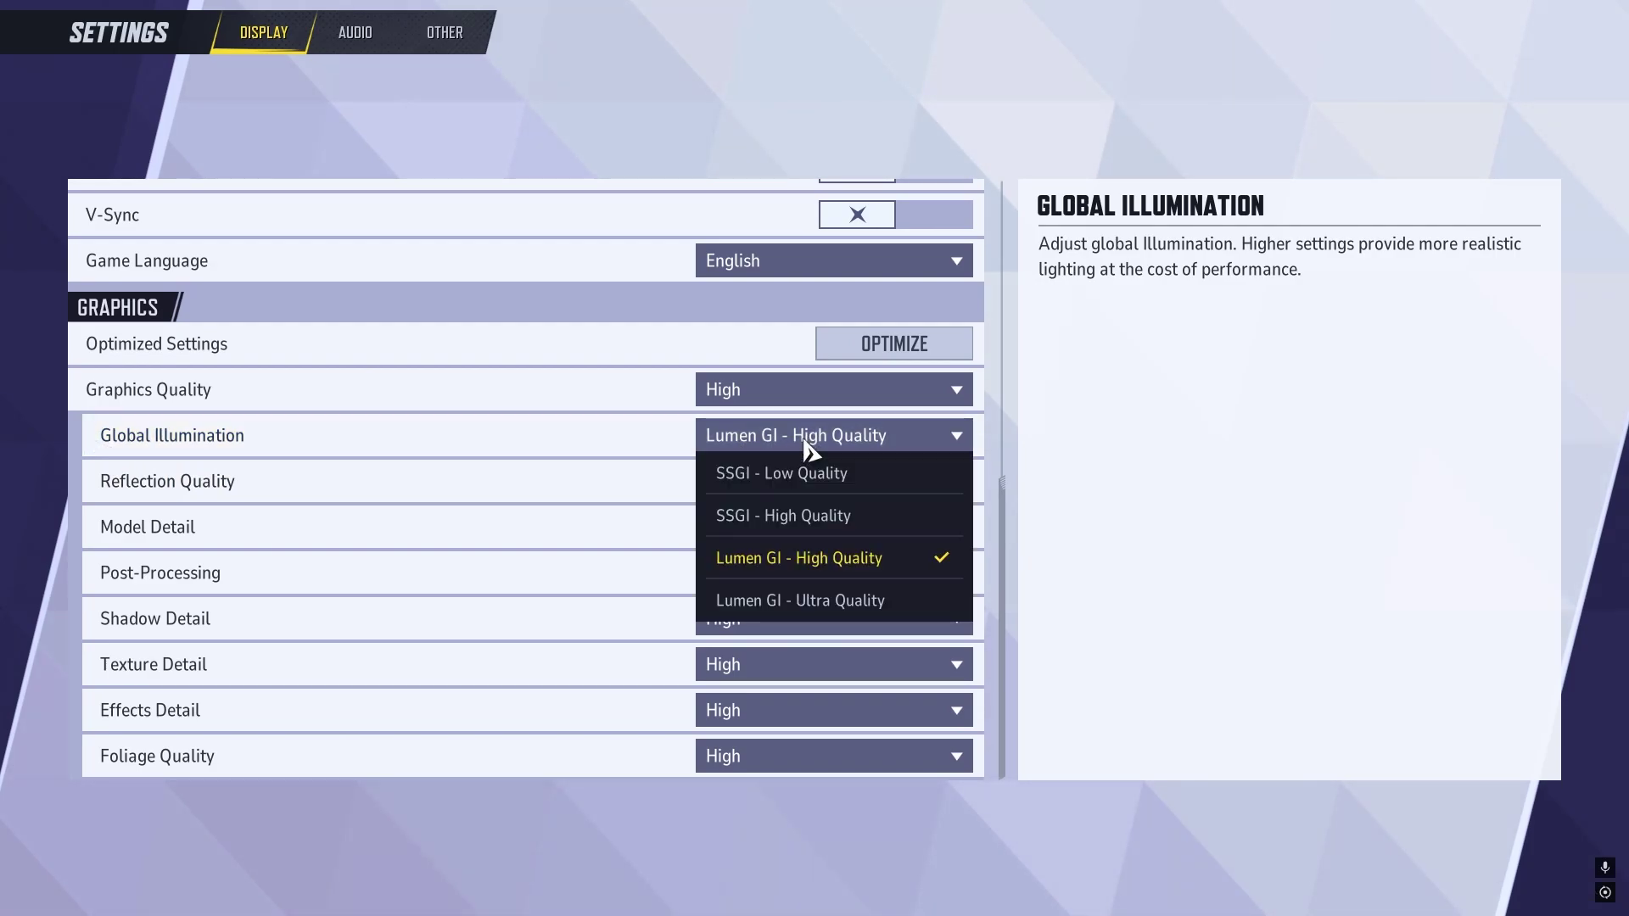
pyautogui.click(781, 482)
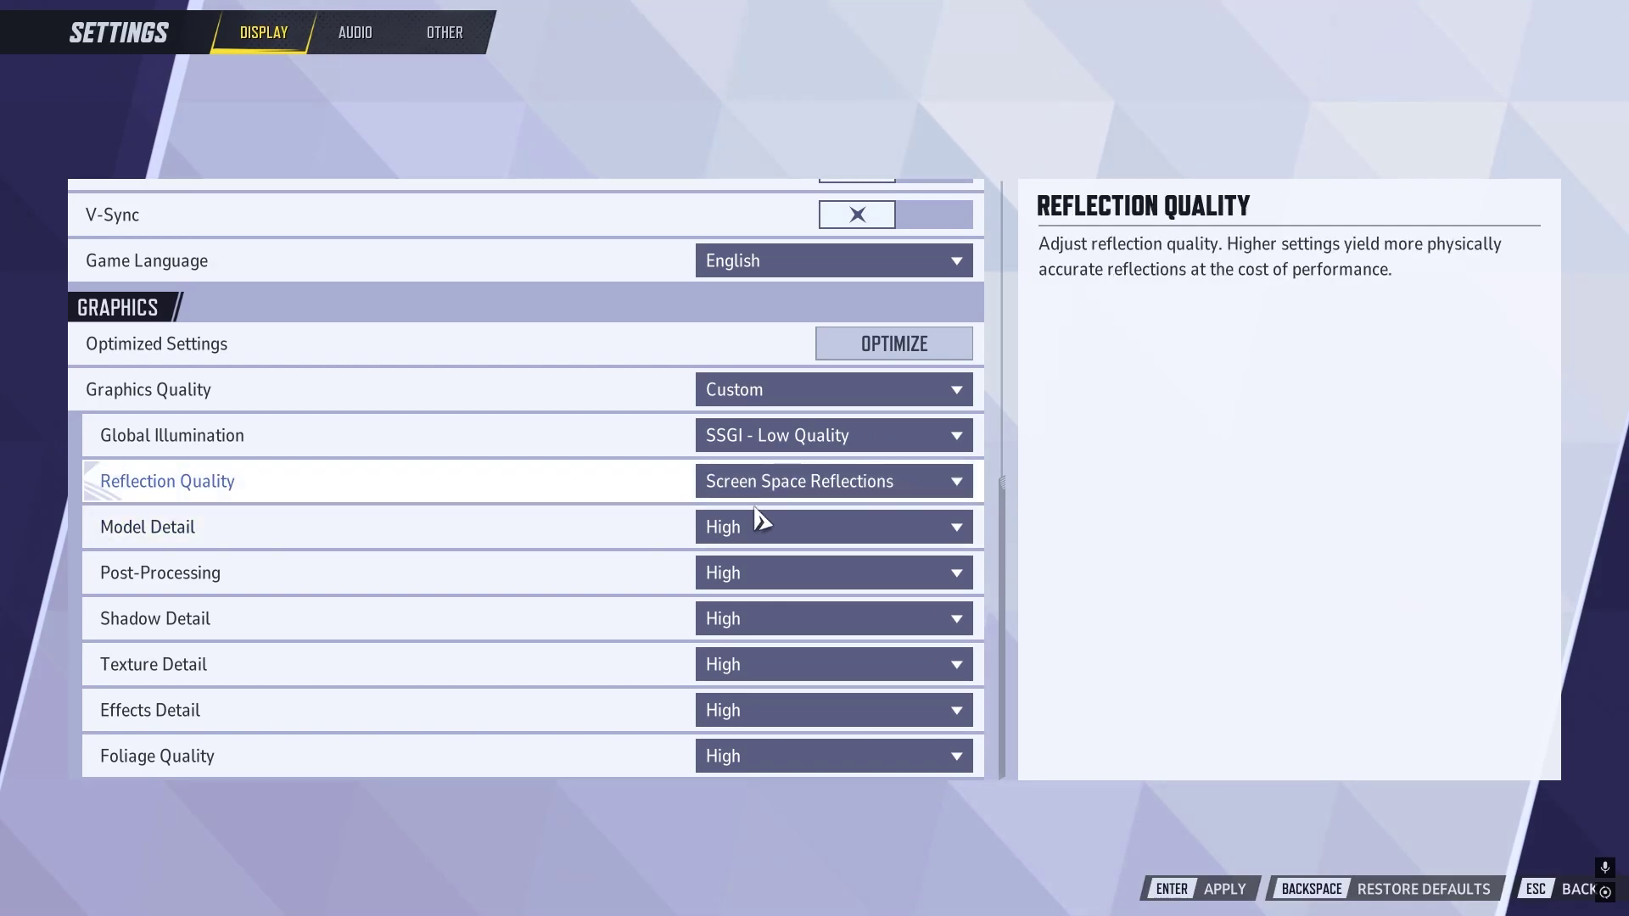
pyautogui.click(760, 491)
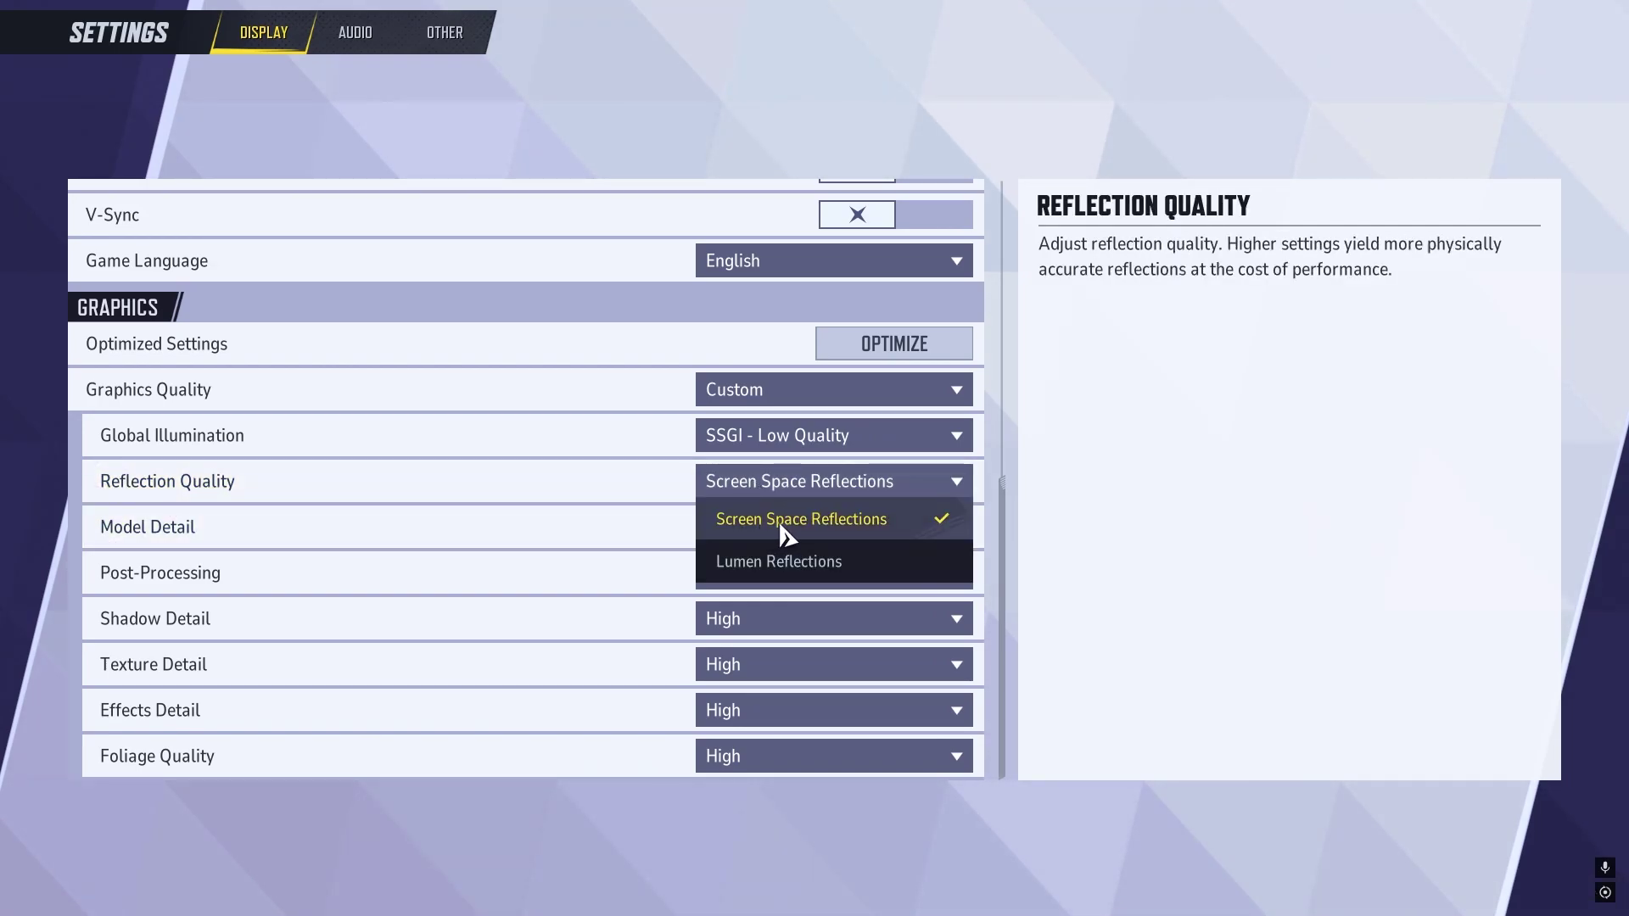
# Keep Screen Space Reflections and set Post-Processing, Shadow Detail and Effects Detail to Low
pyautogui.click(846, 528)
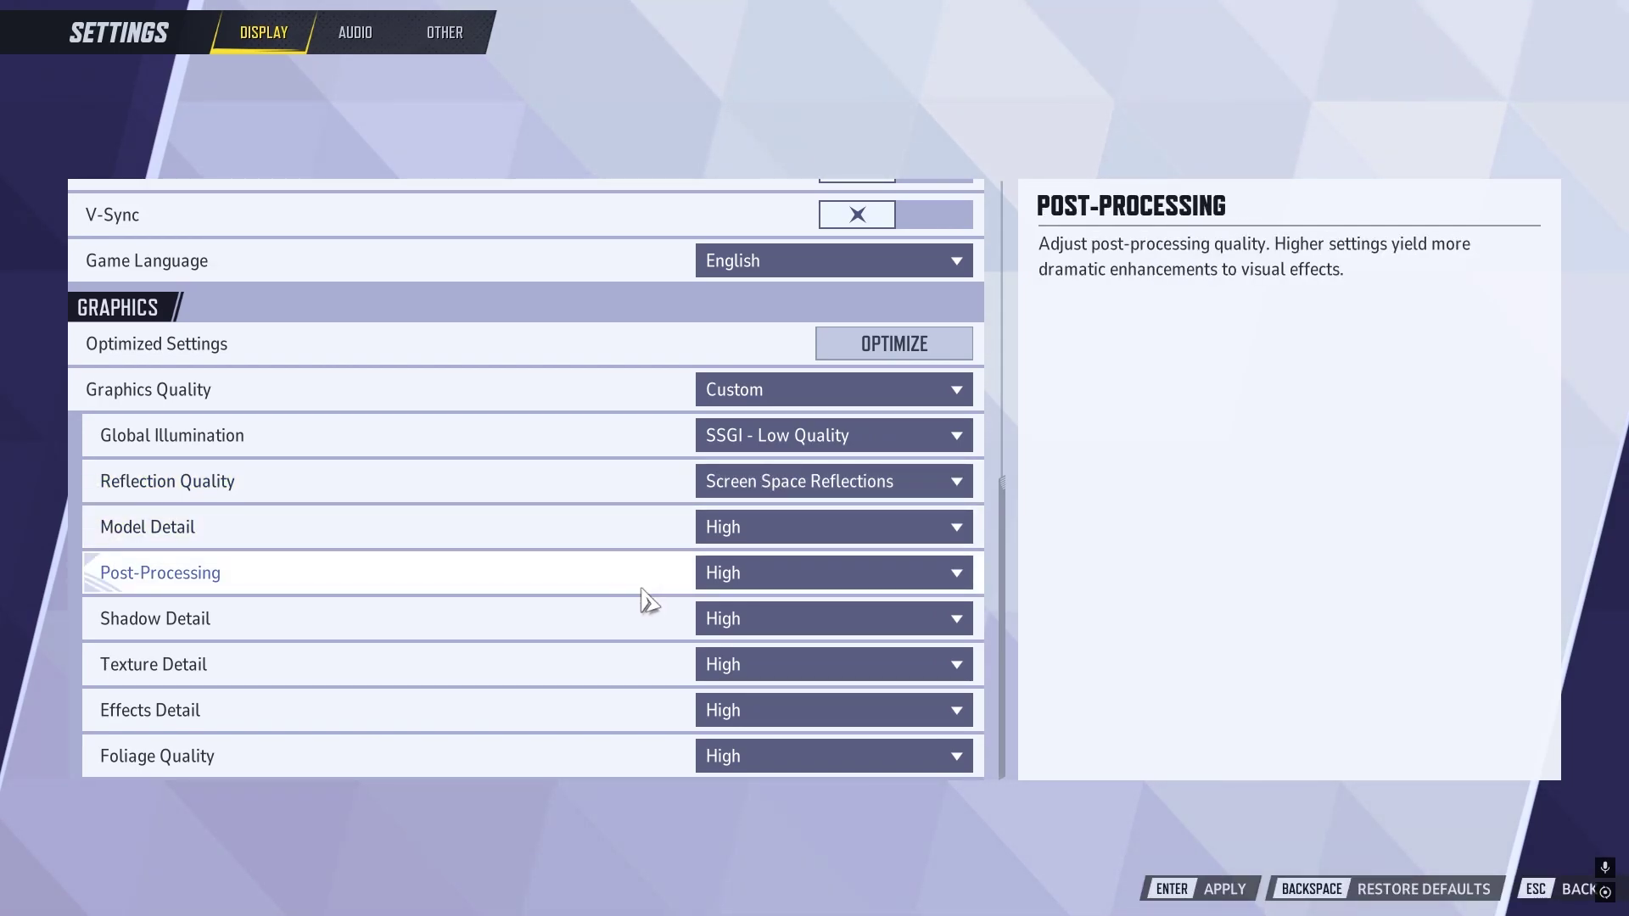
pyautogui.click(761, 585)
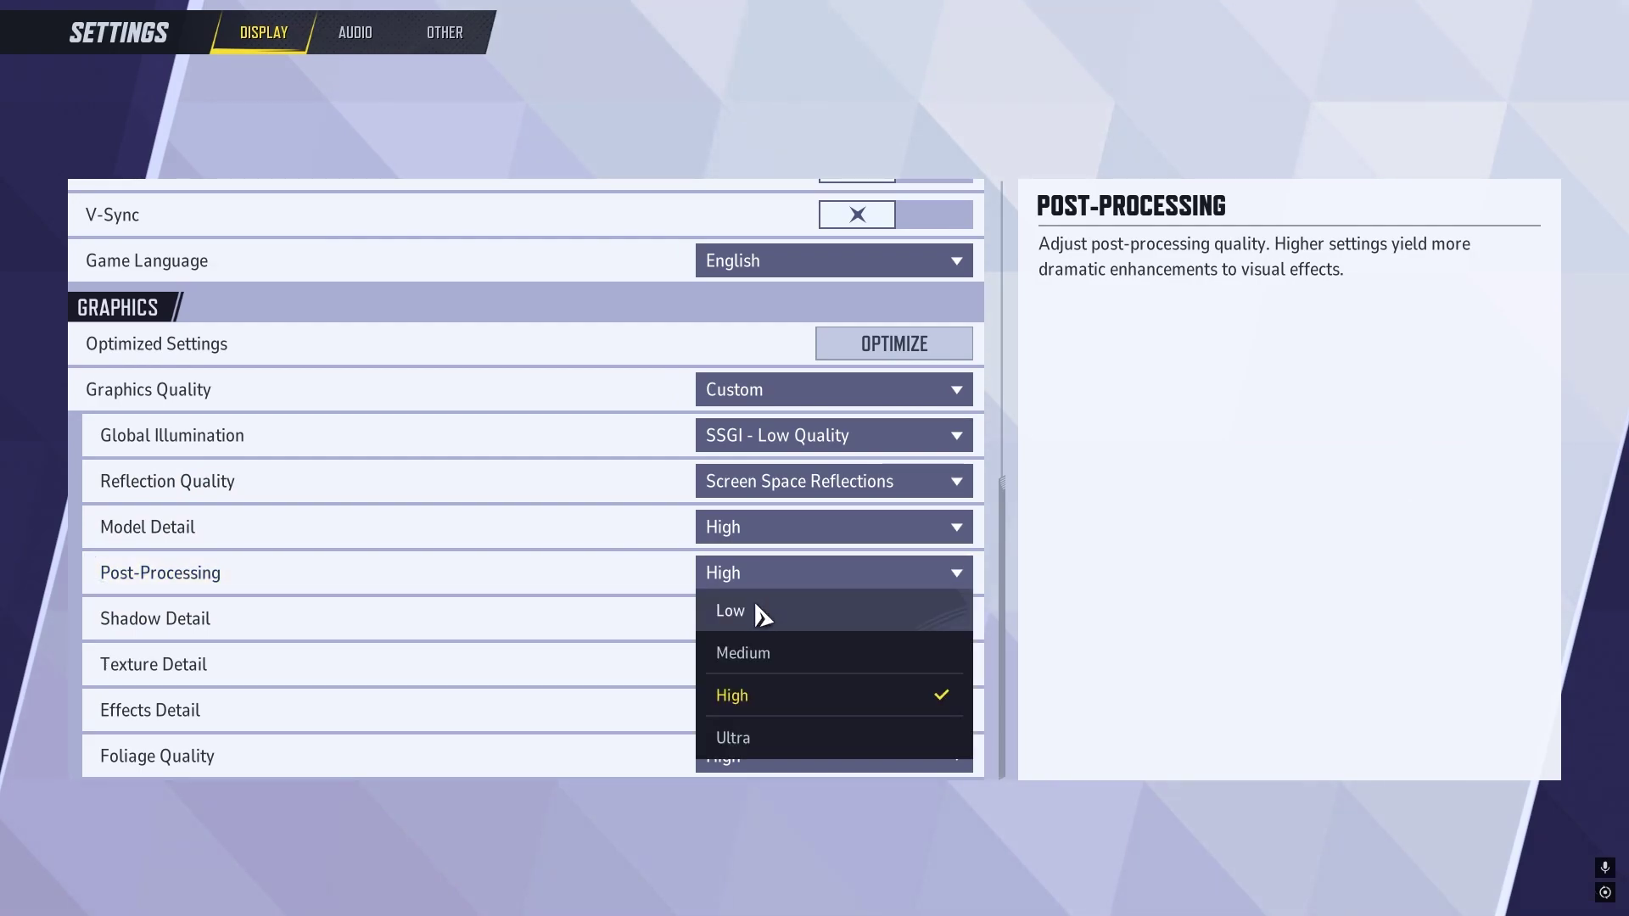
pyautogui.click(762, 612)
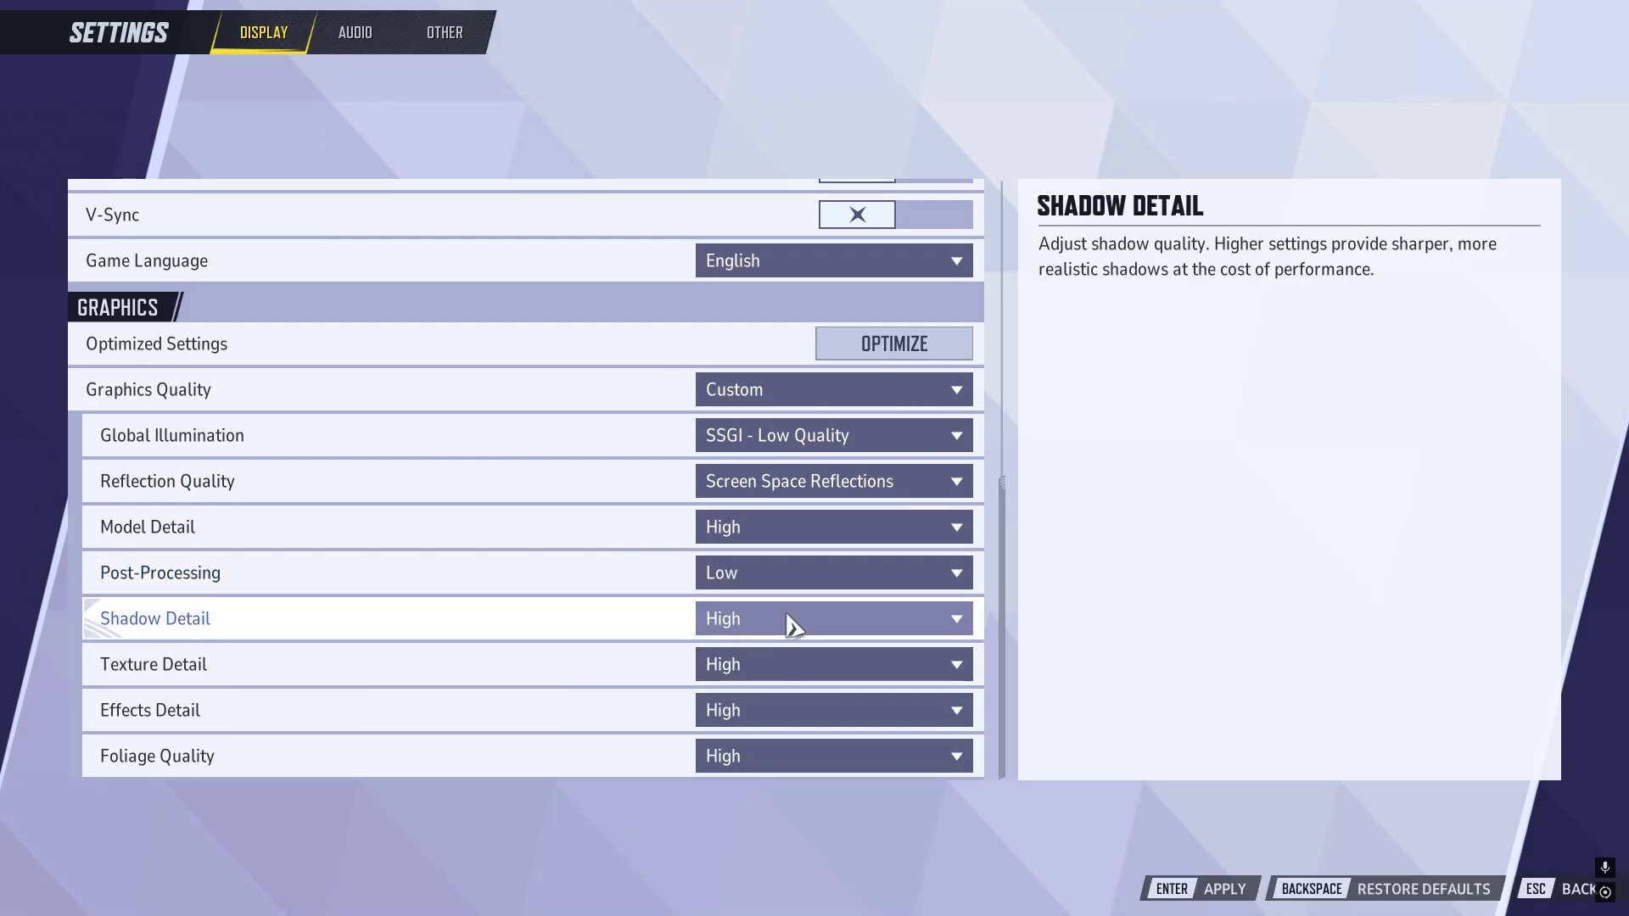
pyautogui.click(787, 622)
pyautogui.click(758, 660)
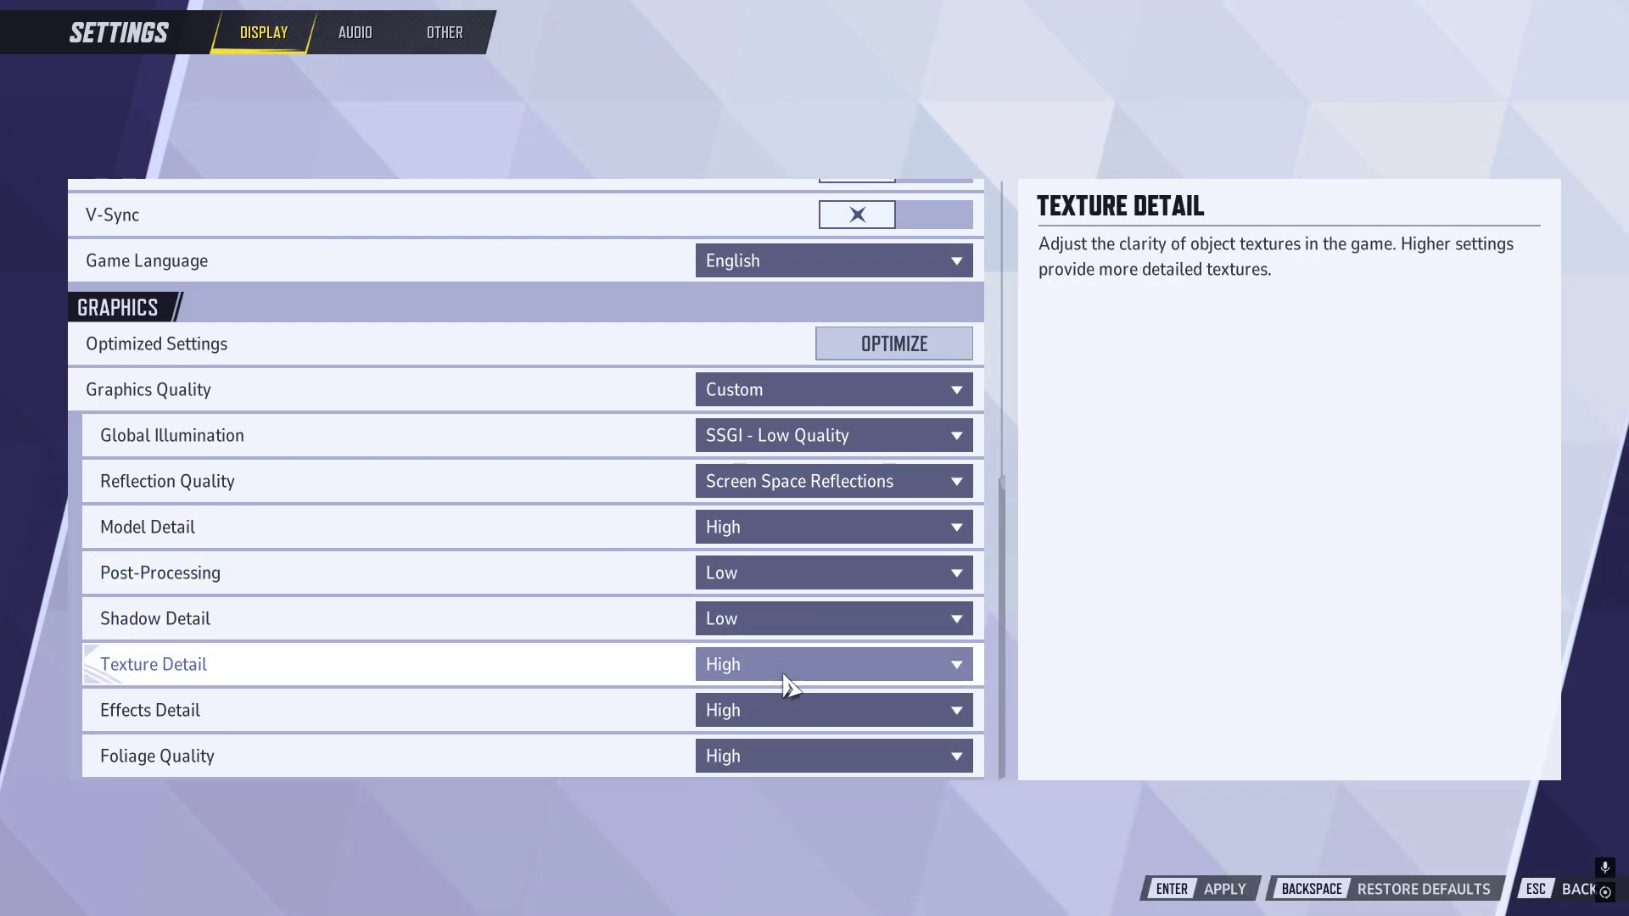
pyautogui.click(729, 719)
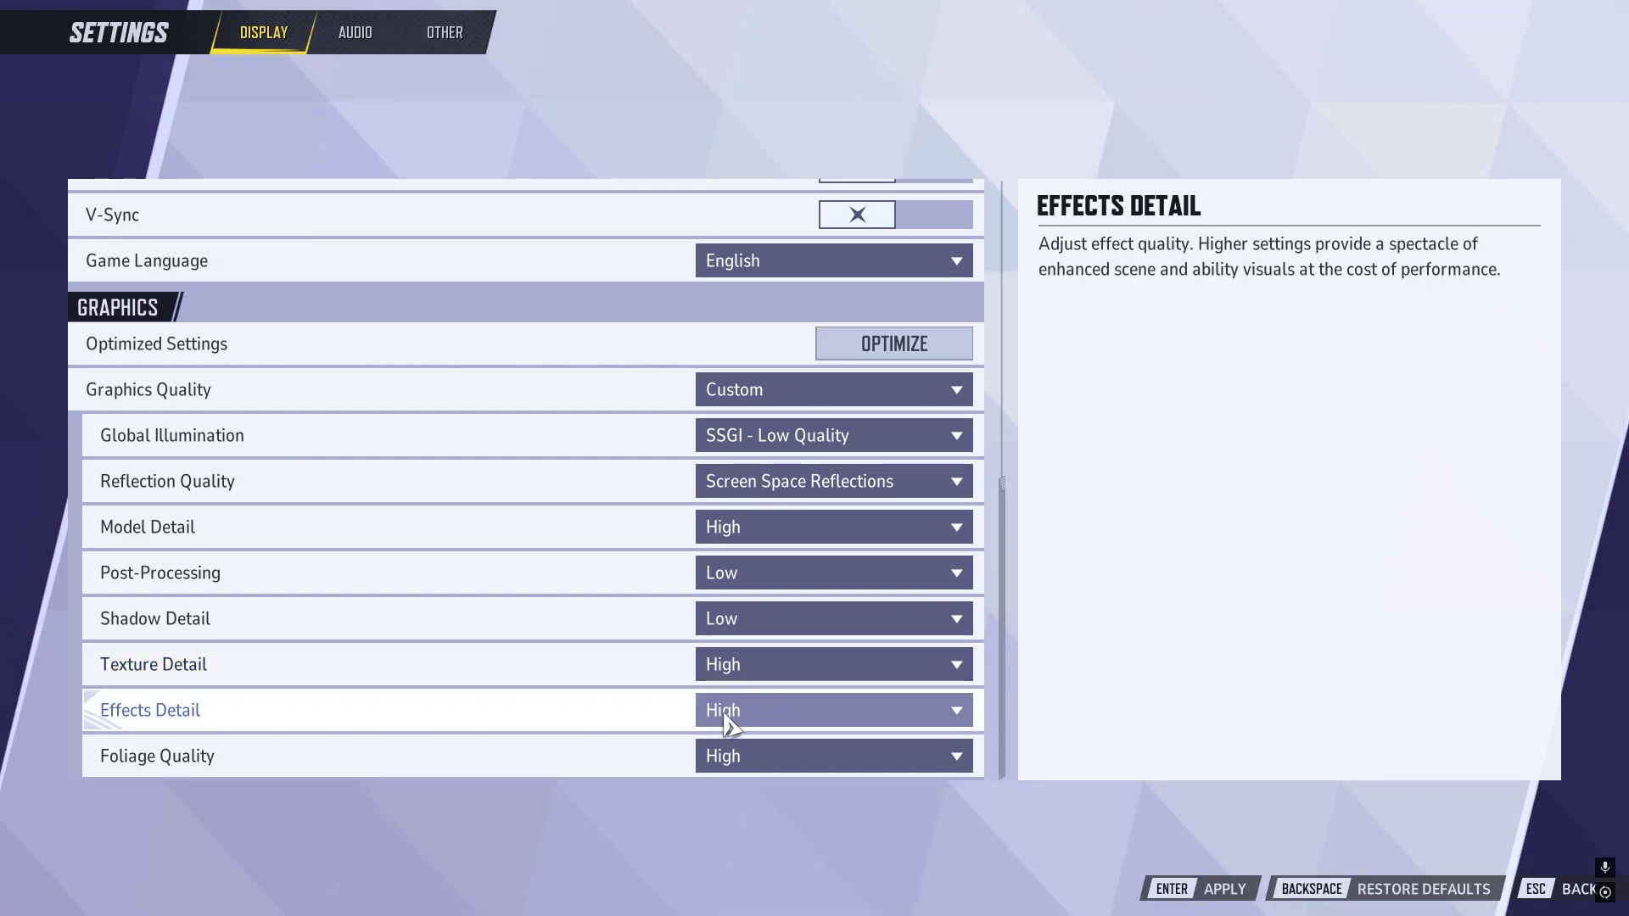
pyautogui.click(756, 750)
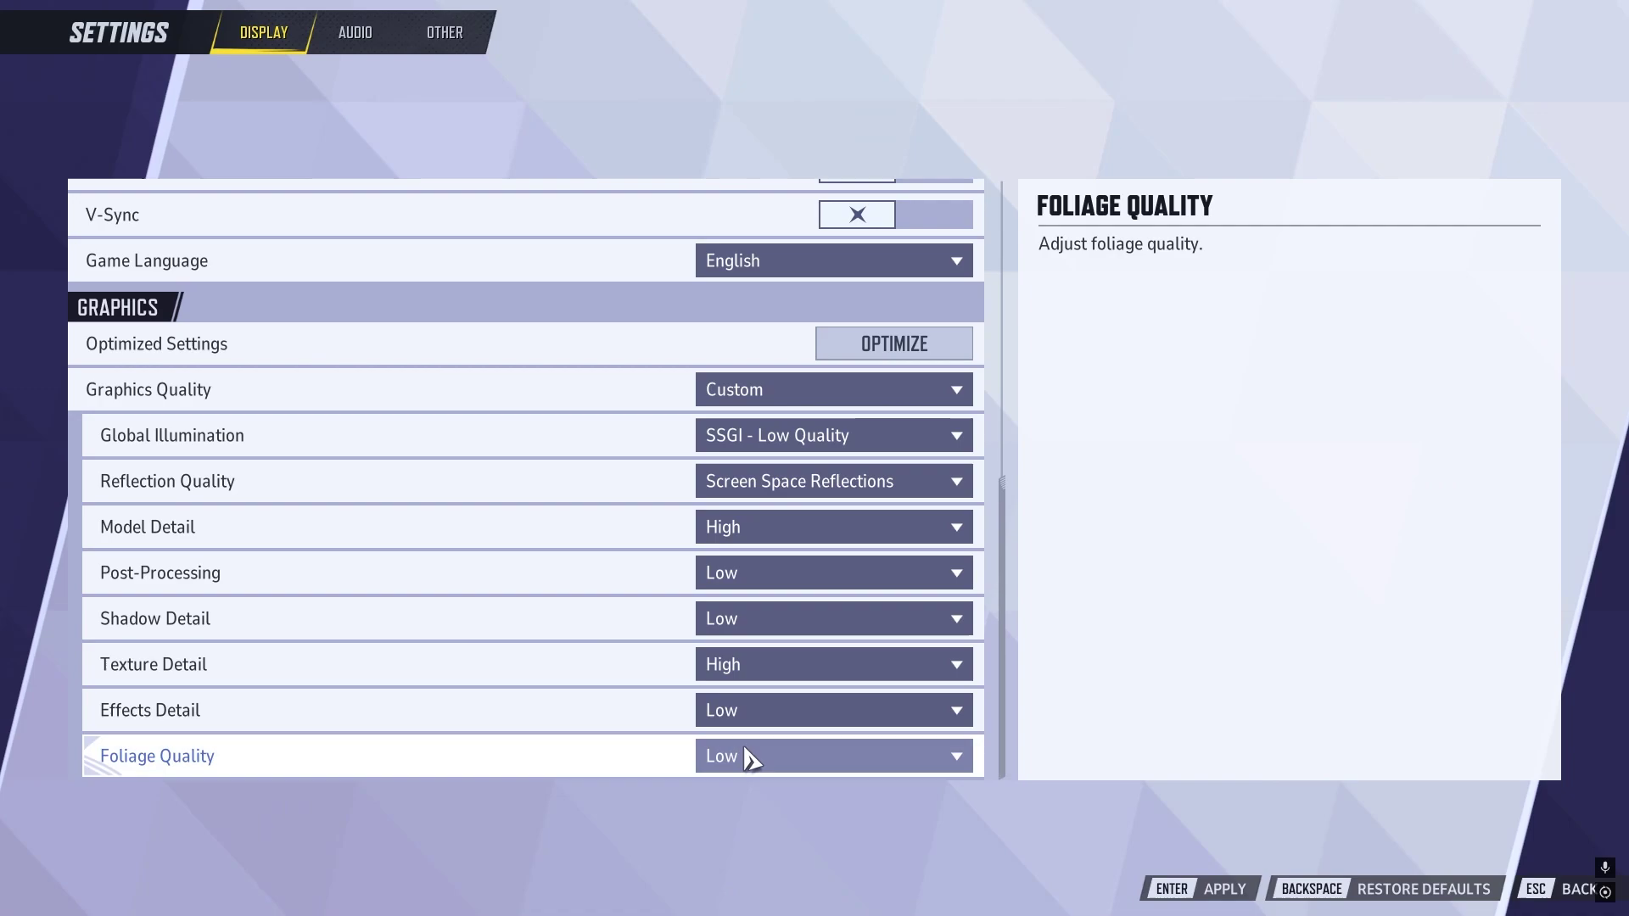
# Apply and confirm the new graphics settings, then return to the title screen
pyautogui.click(1214, 891)
pyautogui.click(713, 601)
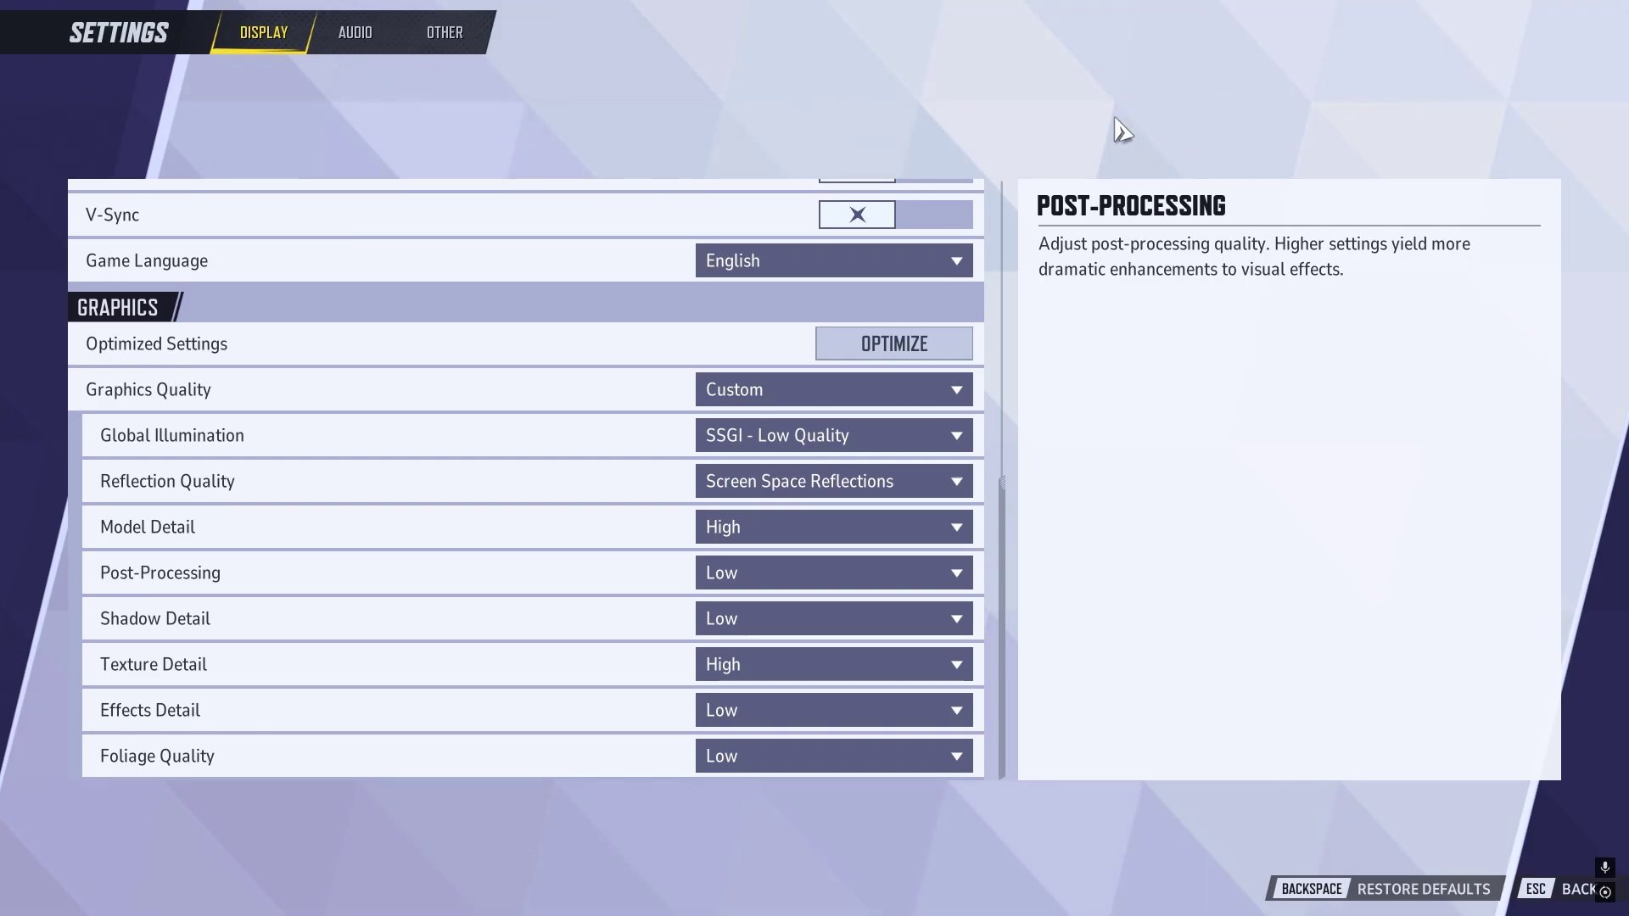
pyautogui.press('Escape')
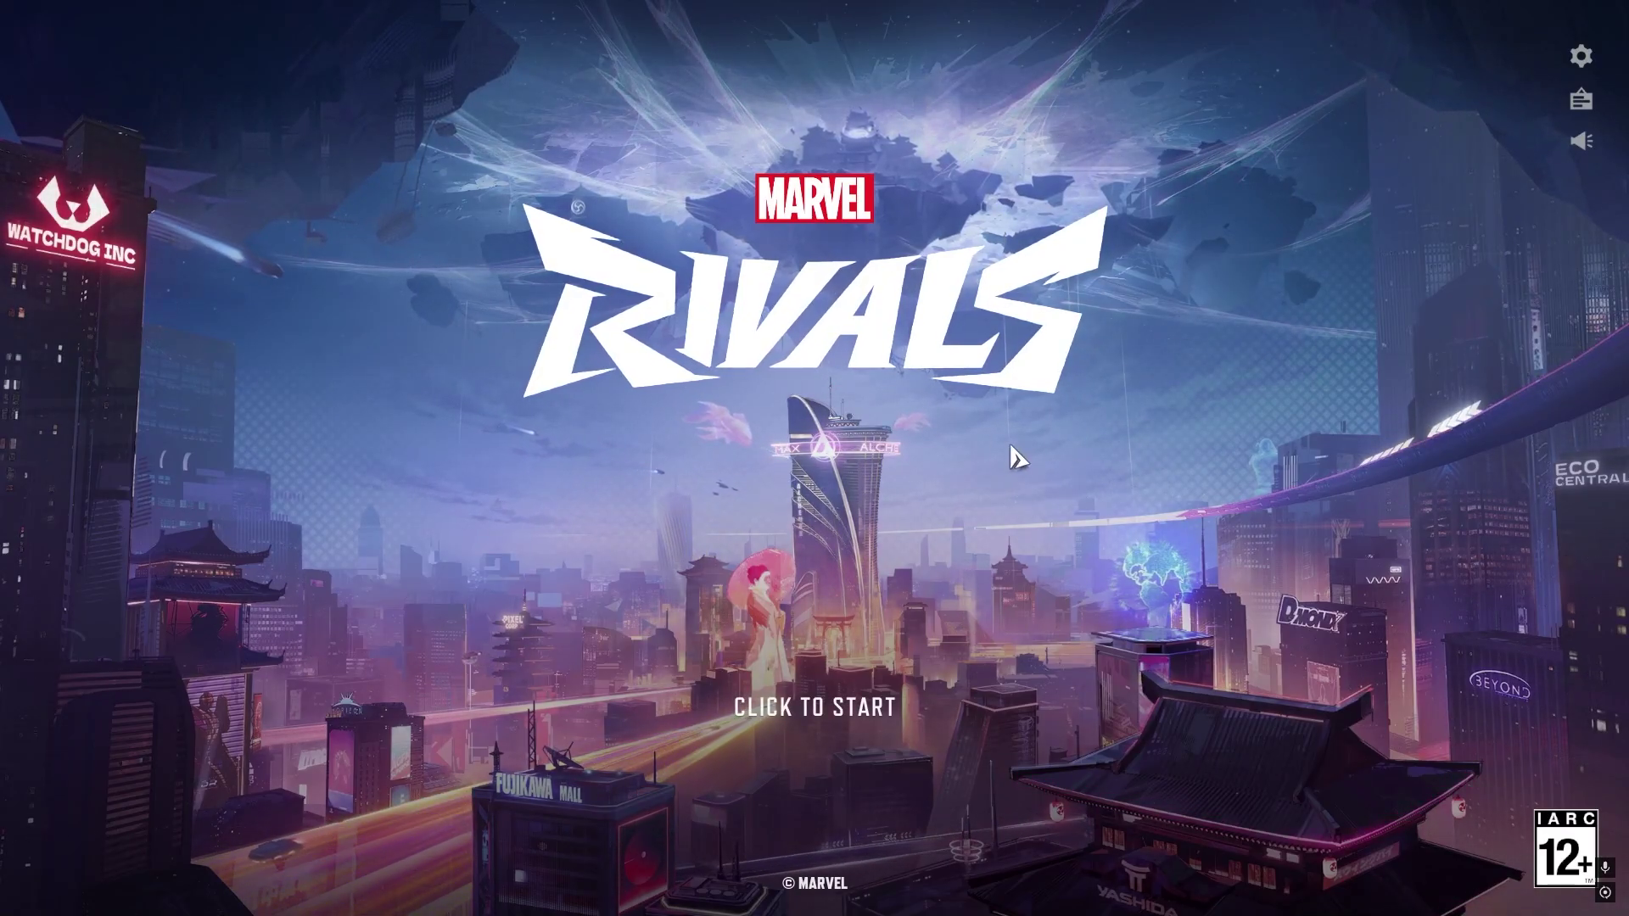
# Quit the game and launch Windows Settings from a Start search for 'sett'
pyautogui.press('Escape')
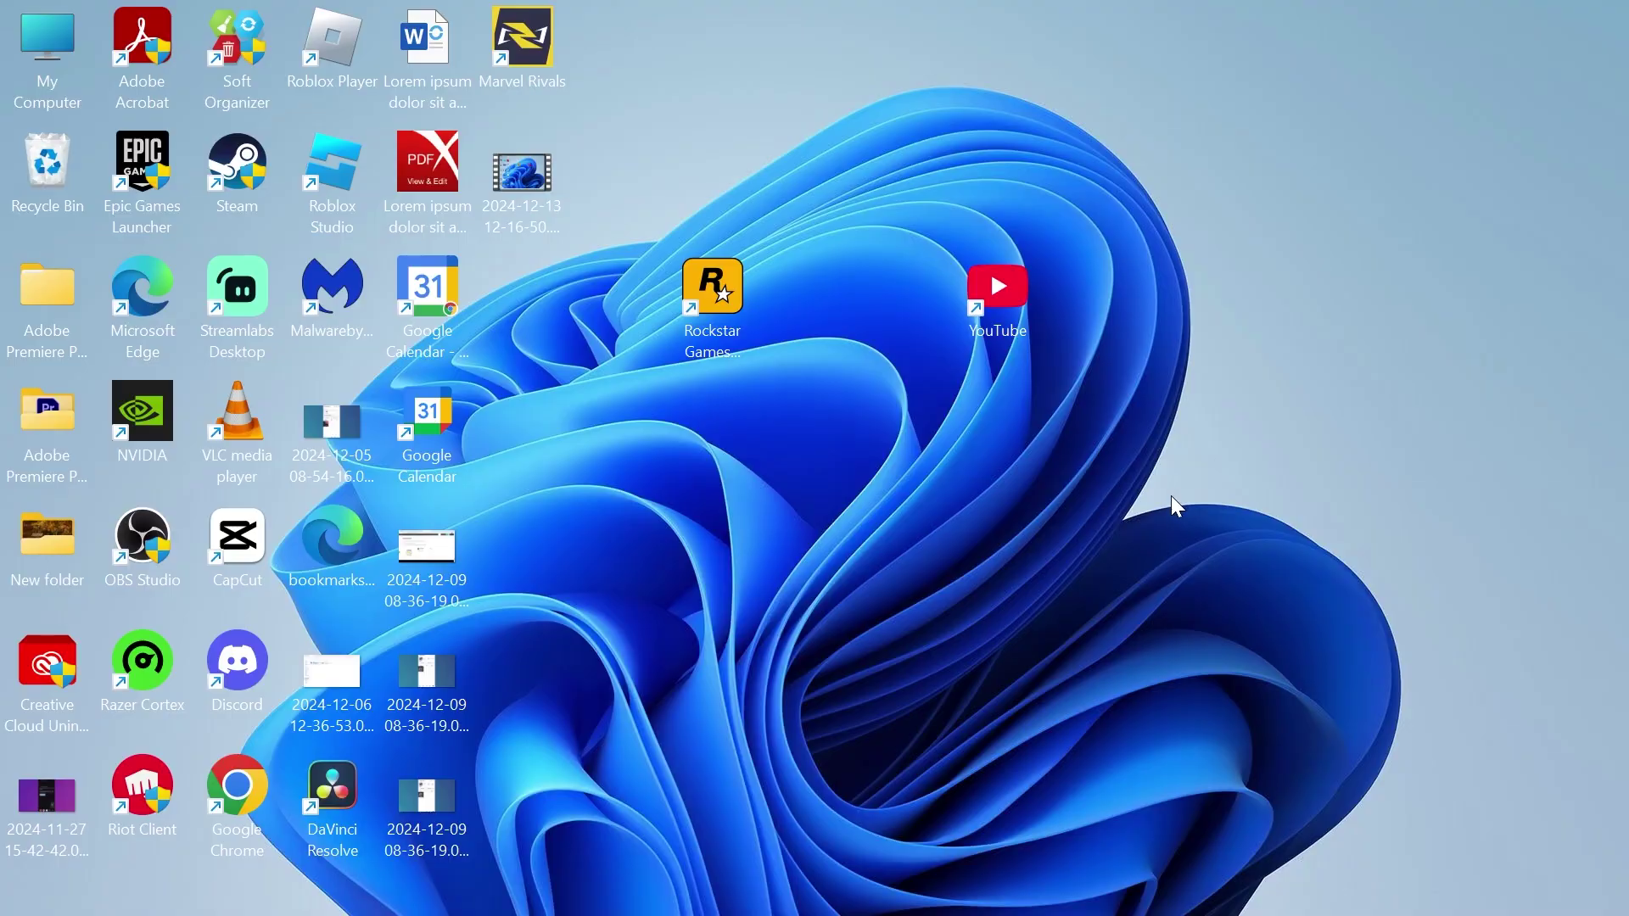
pyautogui.press('super')
pyautogui.write('set')
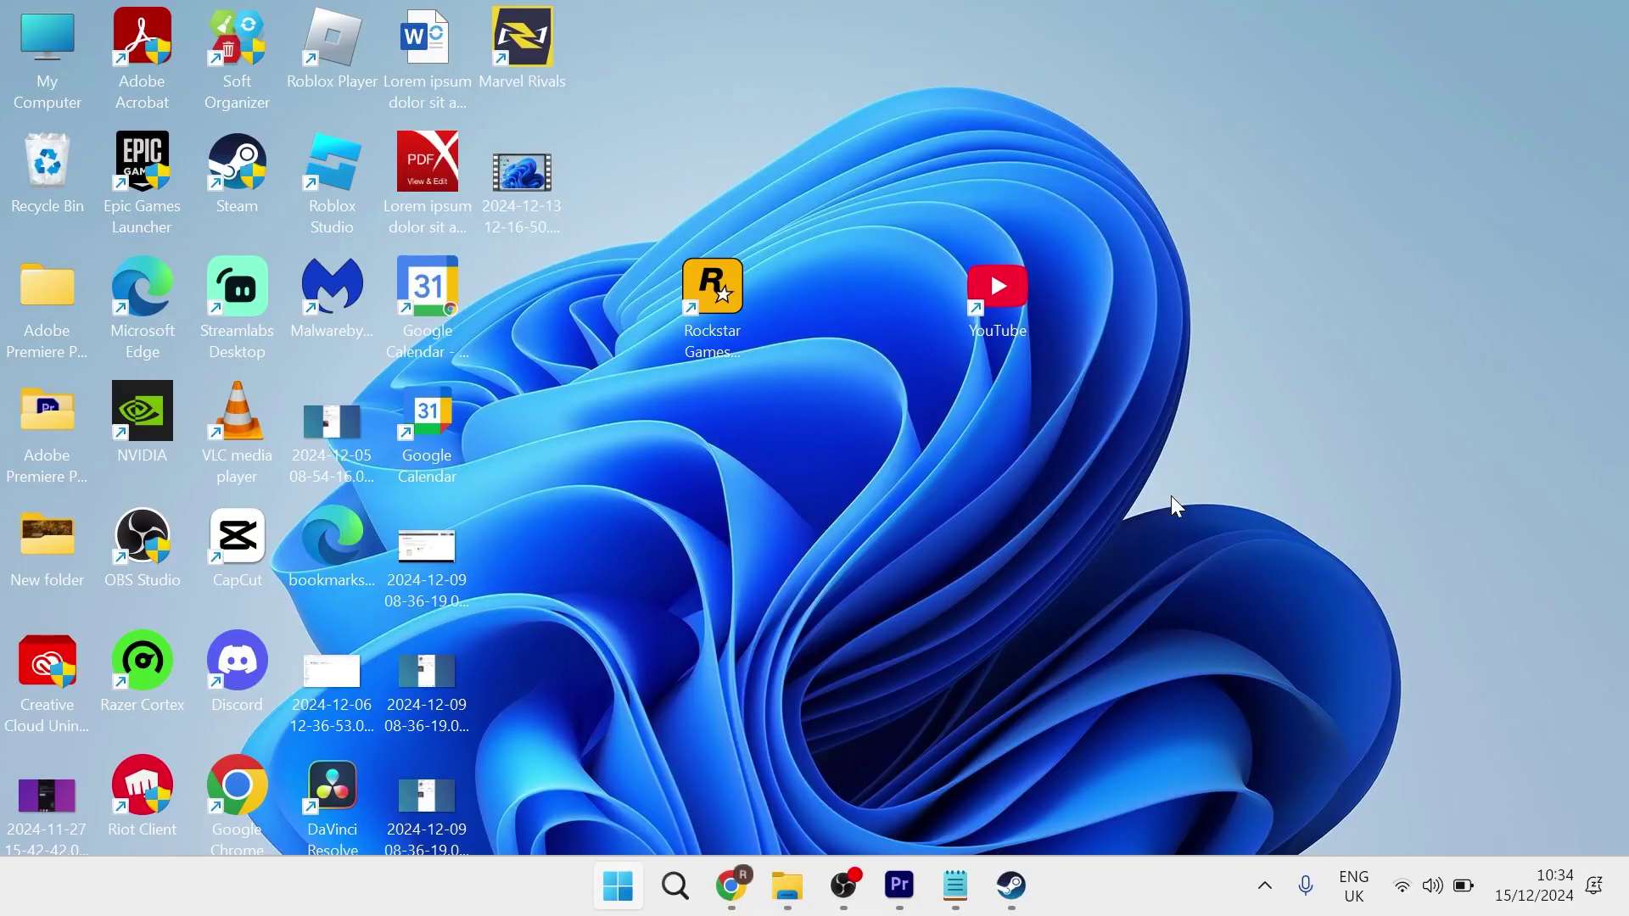
pyautogui.write('t')
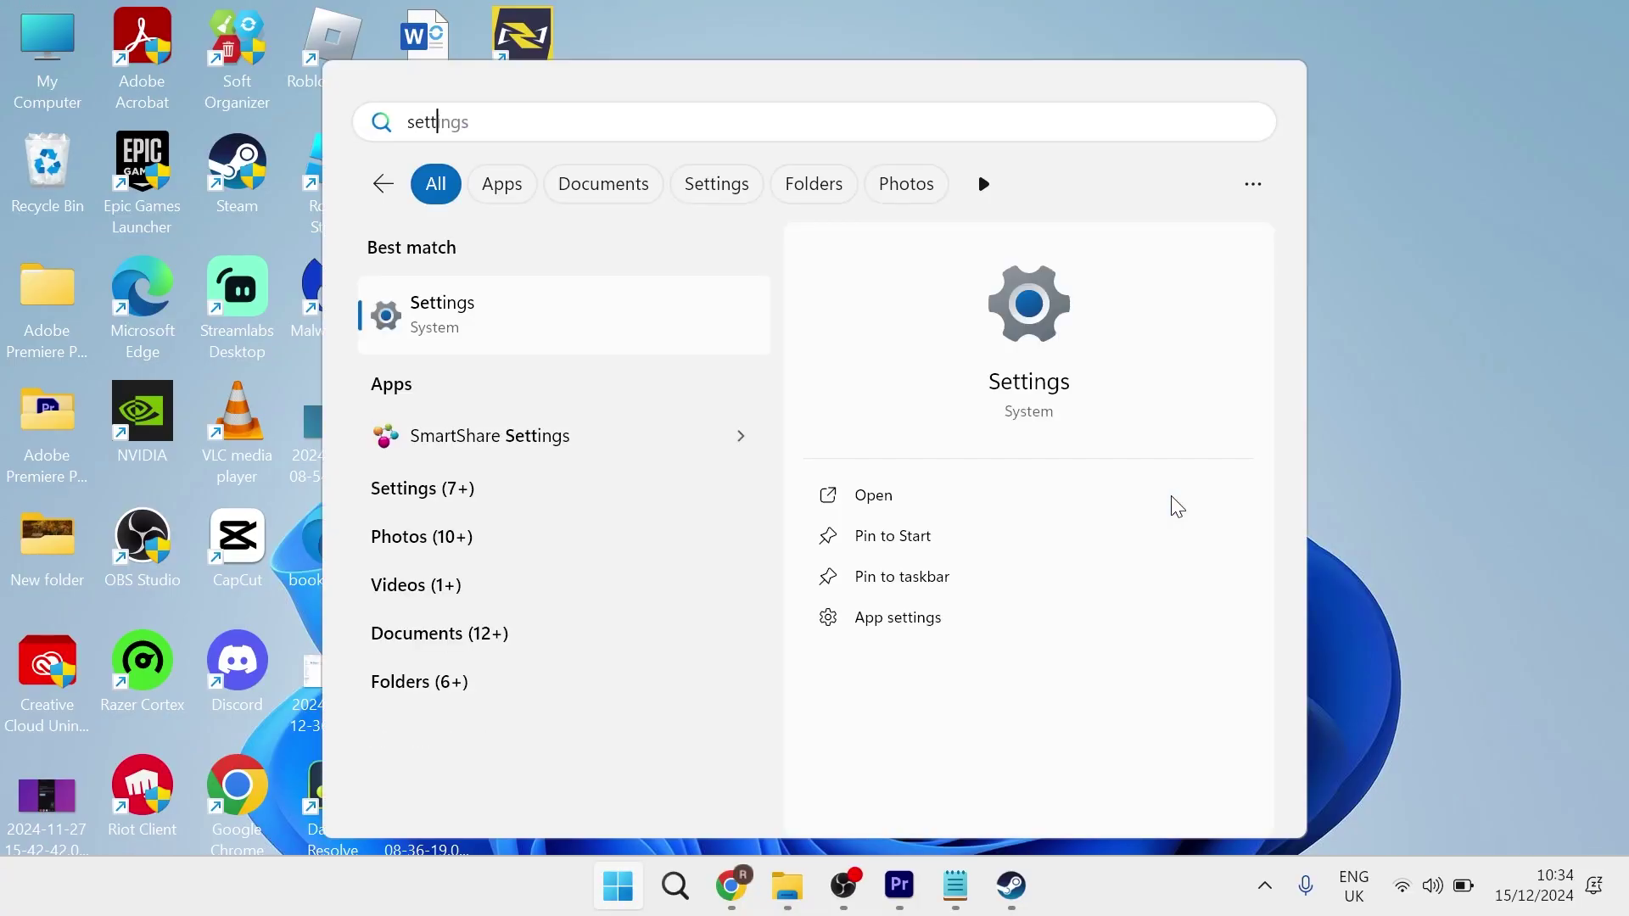
pyautogui.click(535, 327)
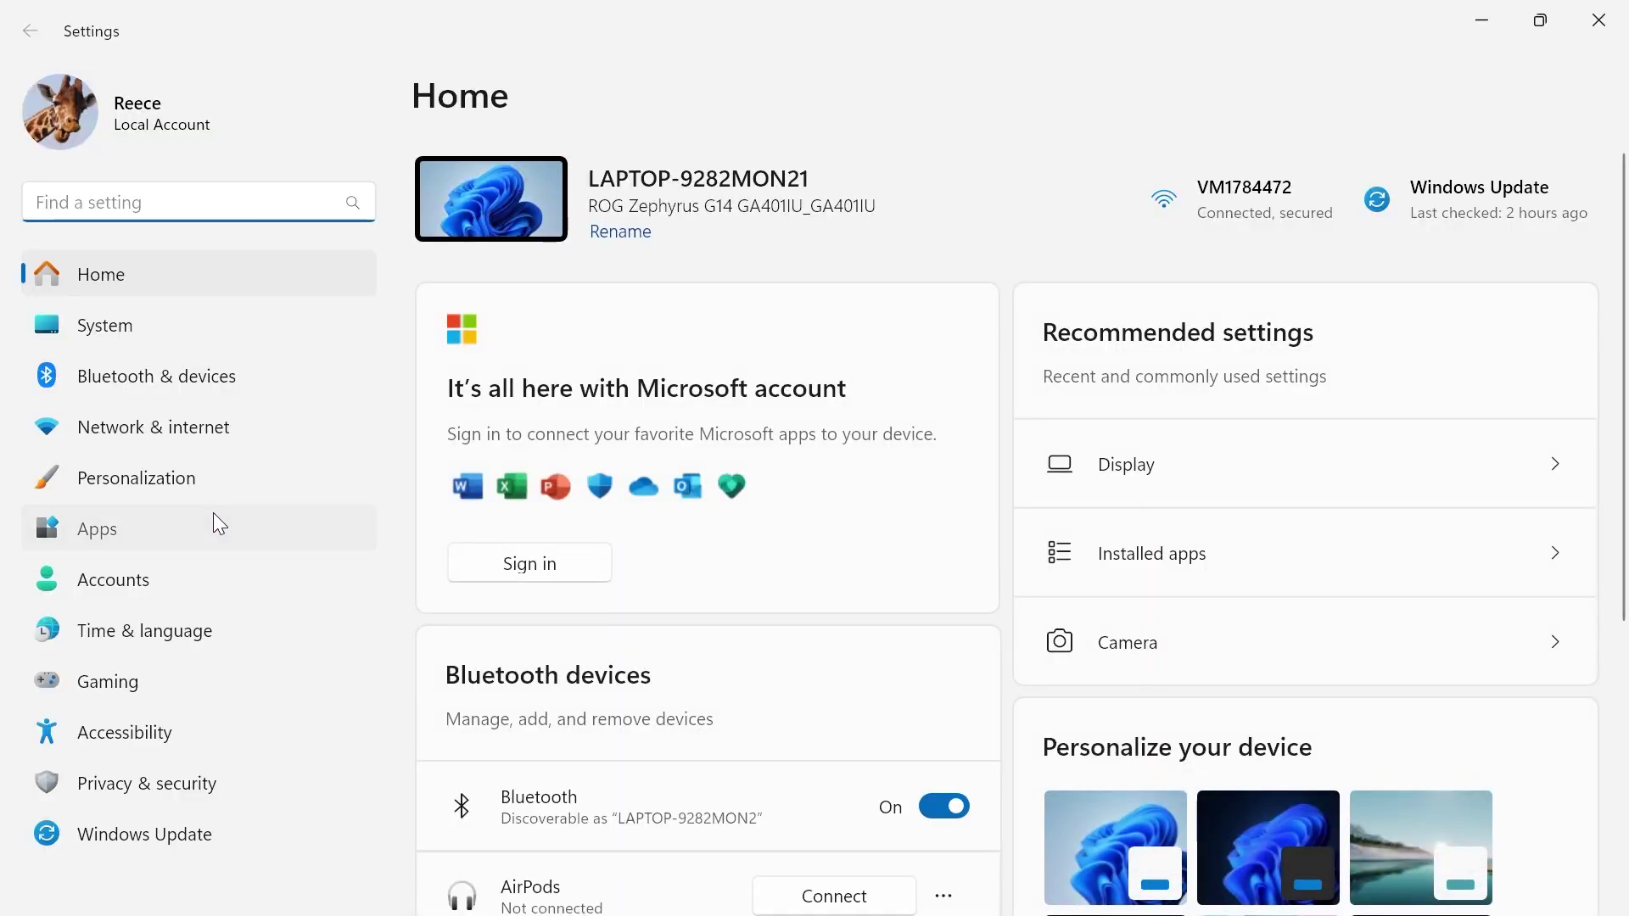
# Review the Apps > Startup list, where only Riot Client is enabled
pyautogui.click(212, 524)
pyautogui.click(653, 748)
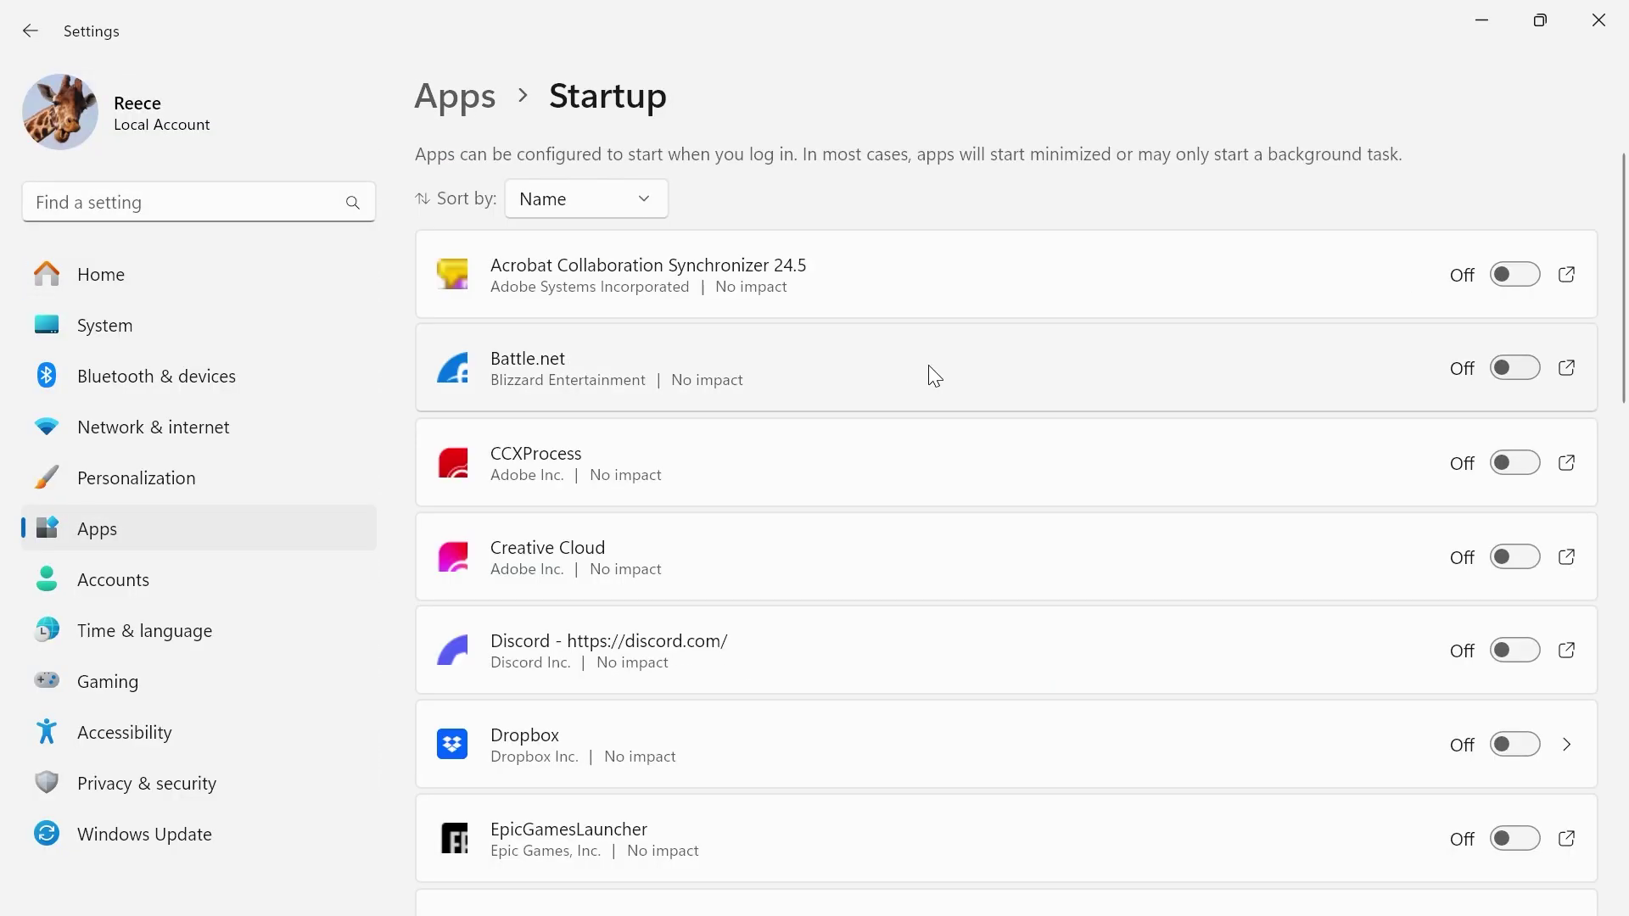
pyautogui.scroll(-3, 945, 415)
pyautogui.scroll(-7, 945, 416)
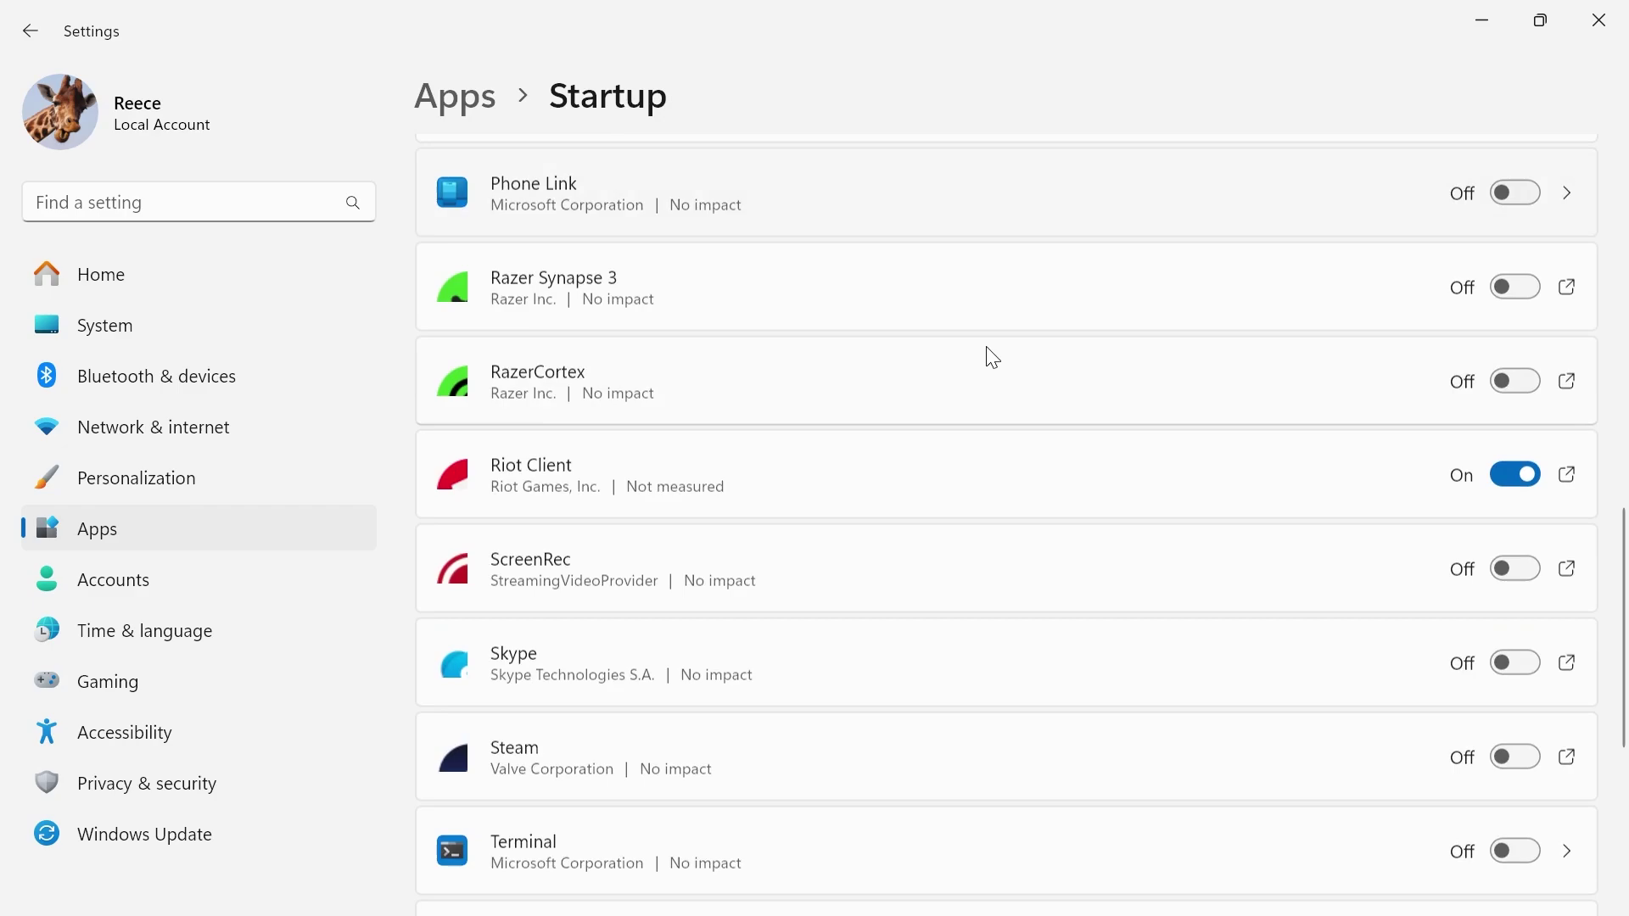
pyautogui.scroll(-2, 861, 399)
pyautogui.scroll(-2, 858, 394)
pyautogui.scroll(15, 900, 458)
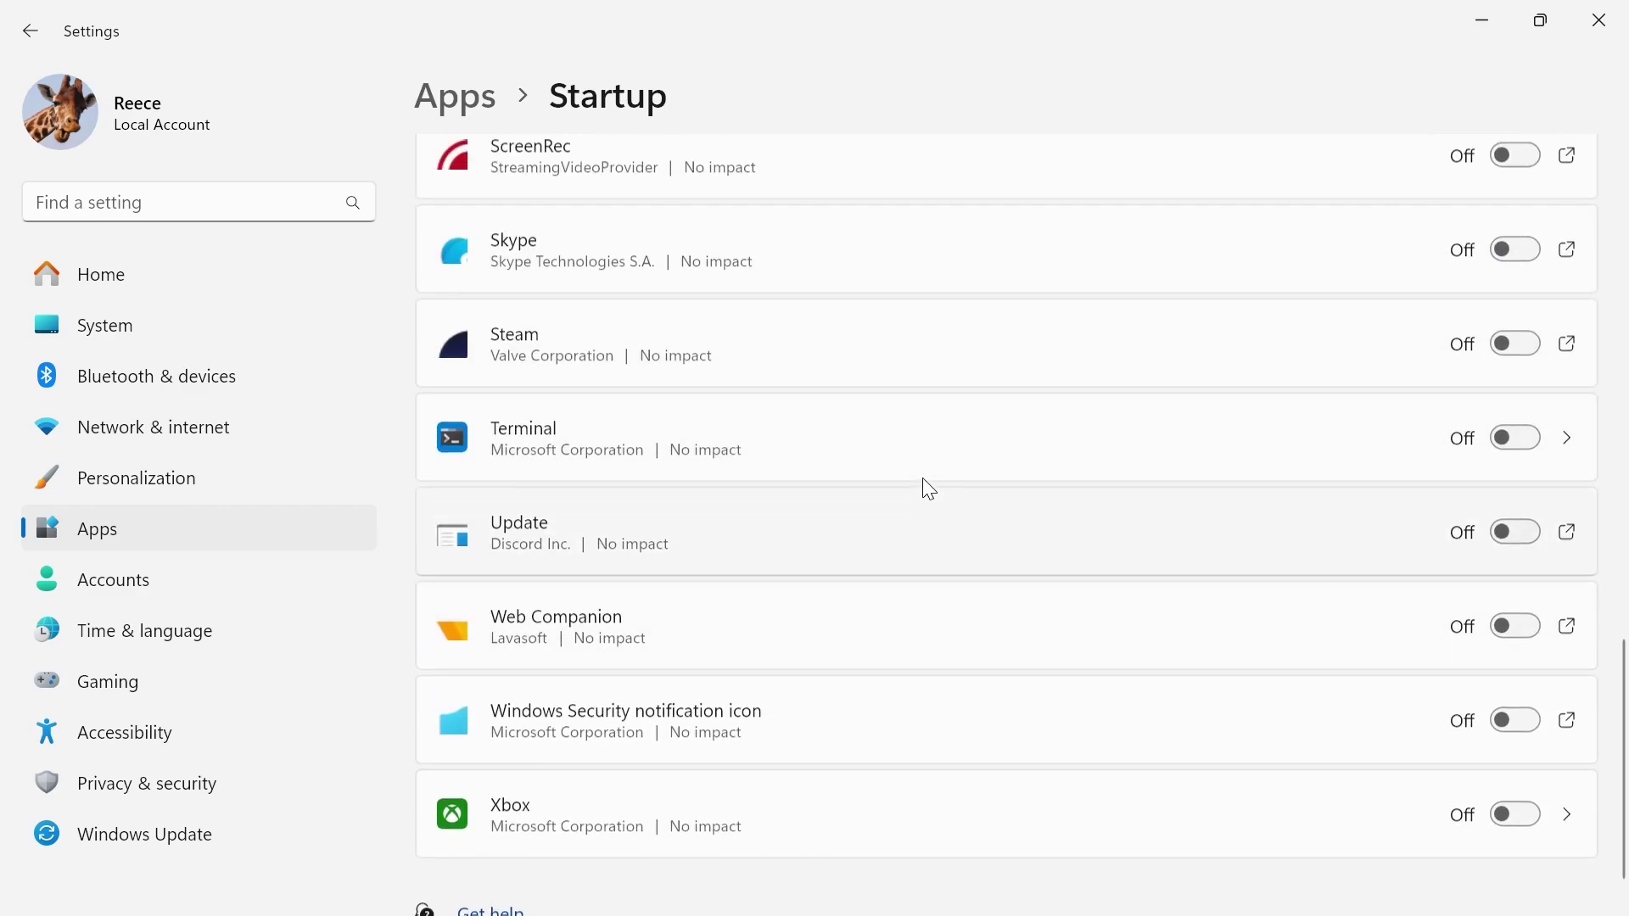
pyautogui.scroll(-10, 1023, 429)
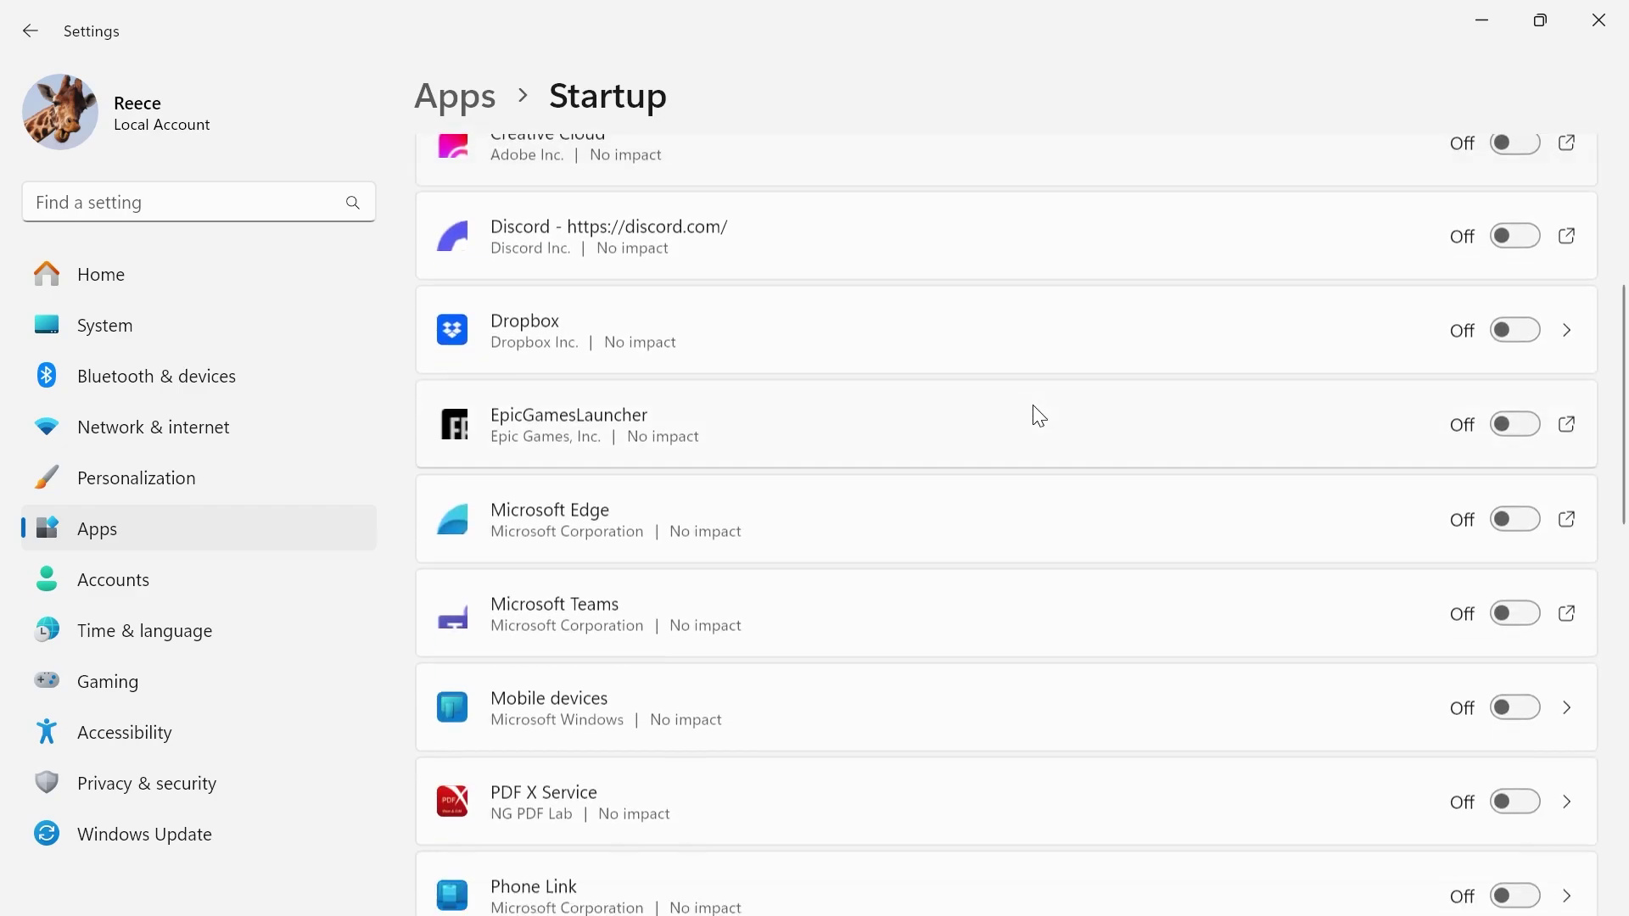
pyautogui.scroll(-7, 969, 428)
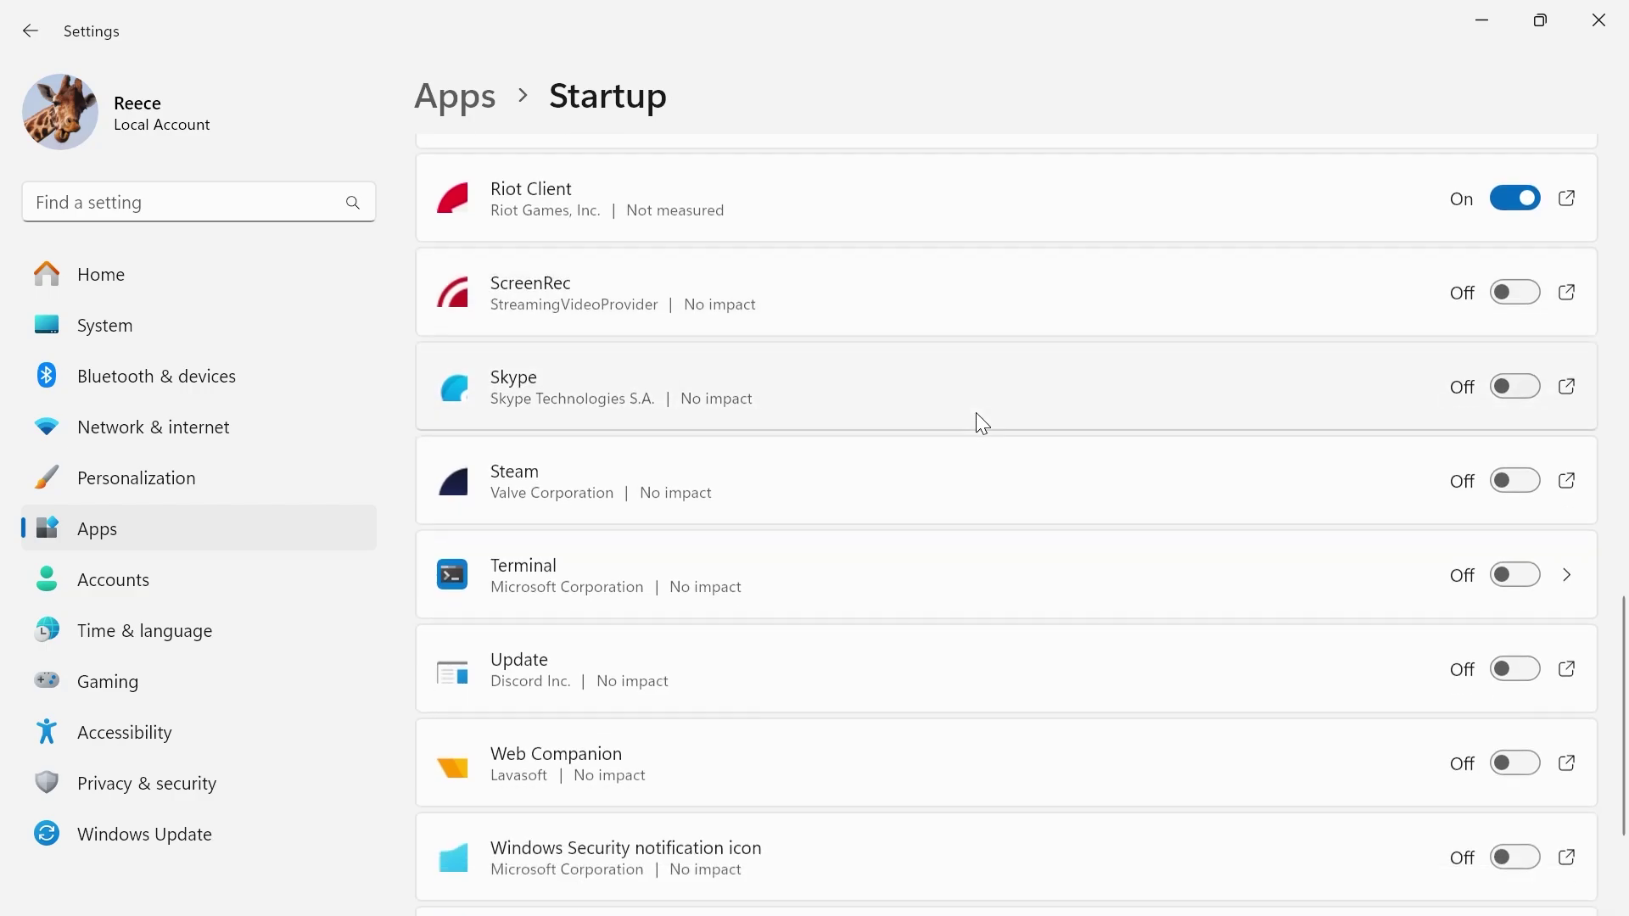
pyautogui.scroll(5, 985, 587)
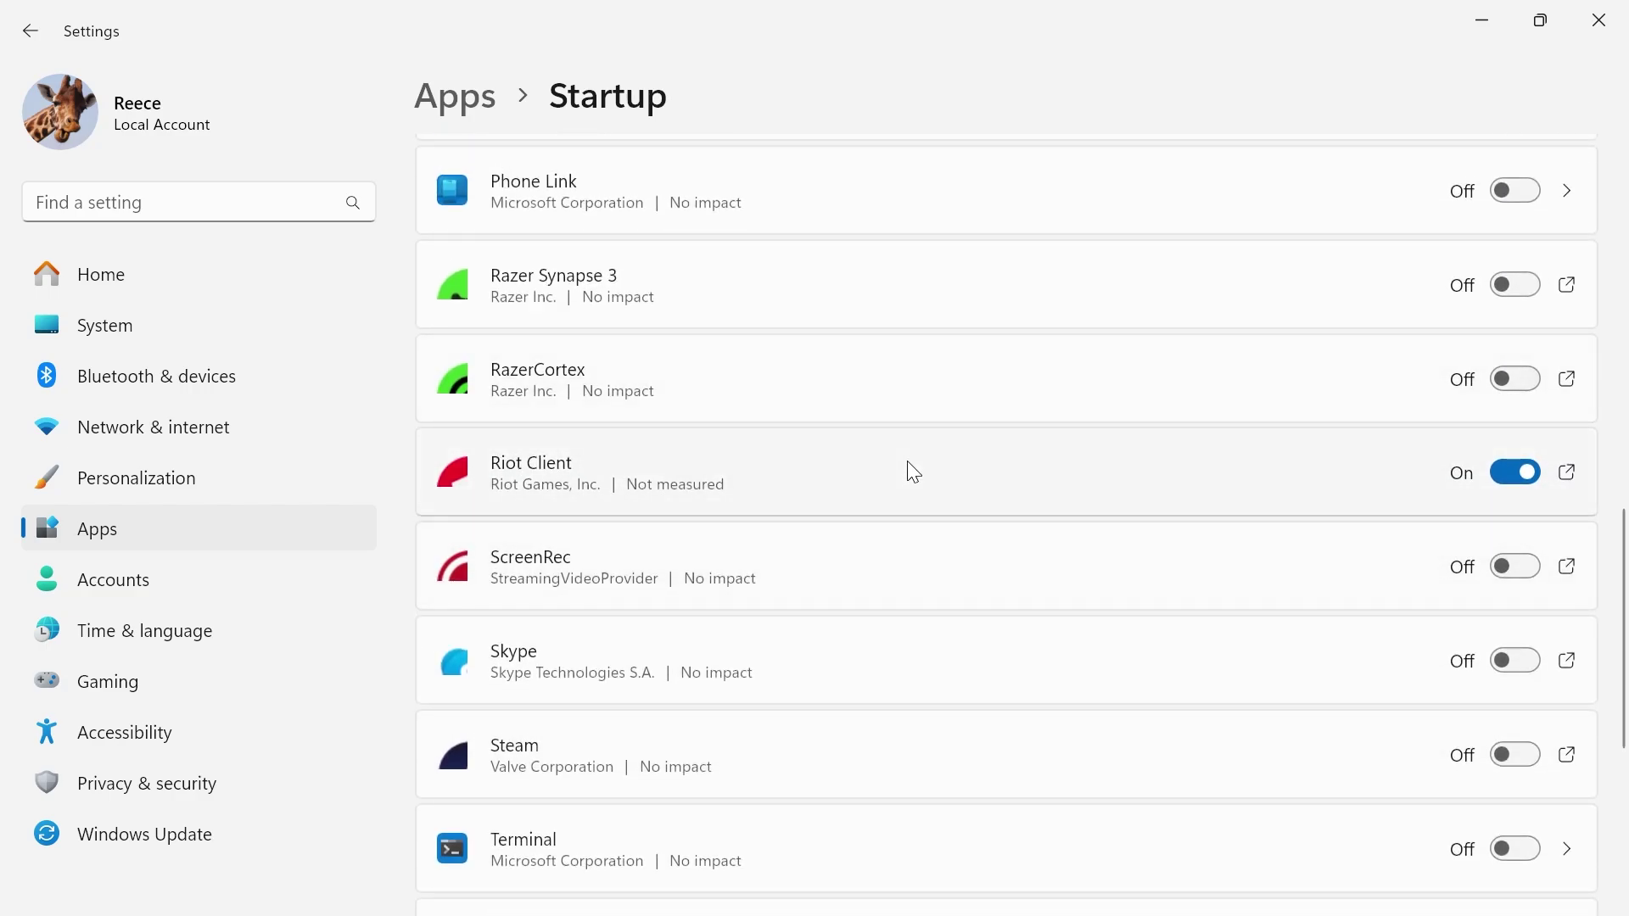
pyautogui.scroll(12, 1135, 421)
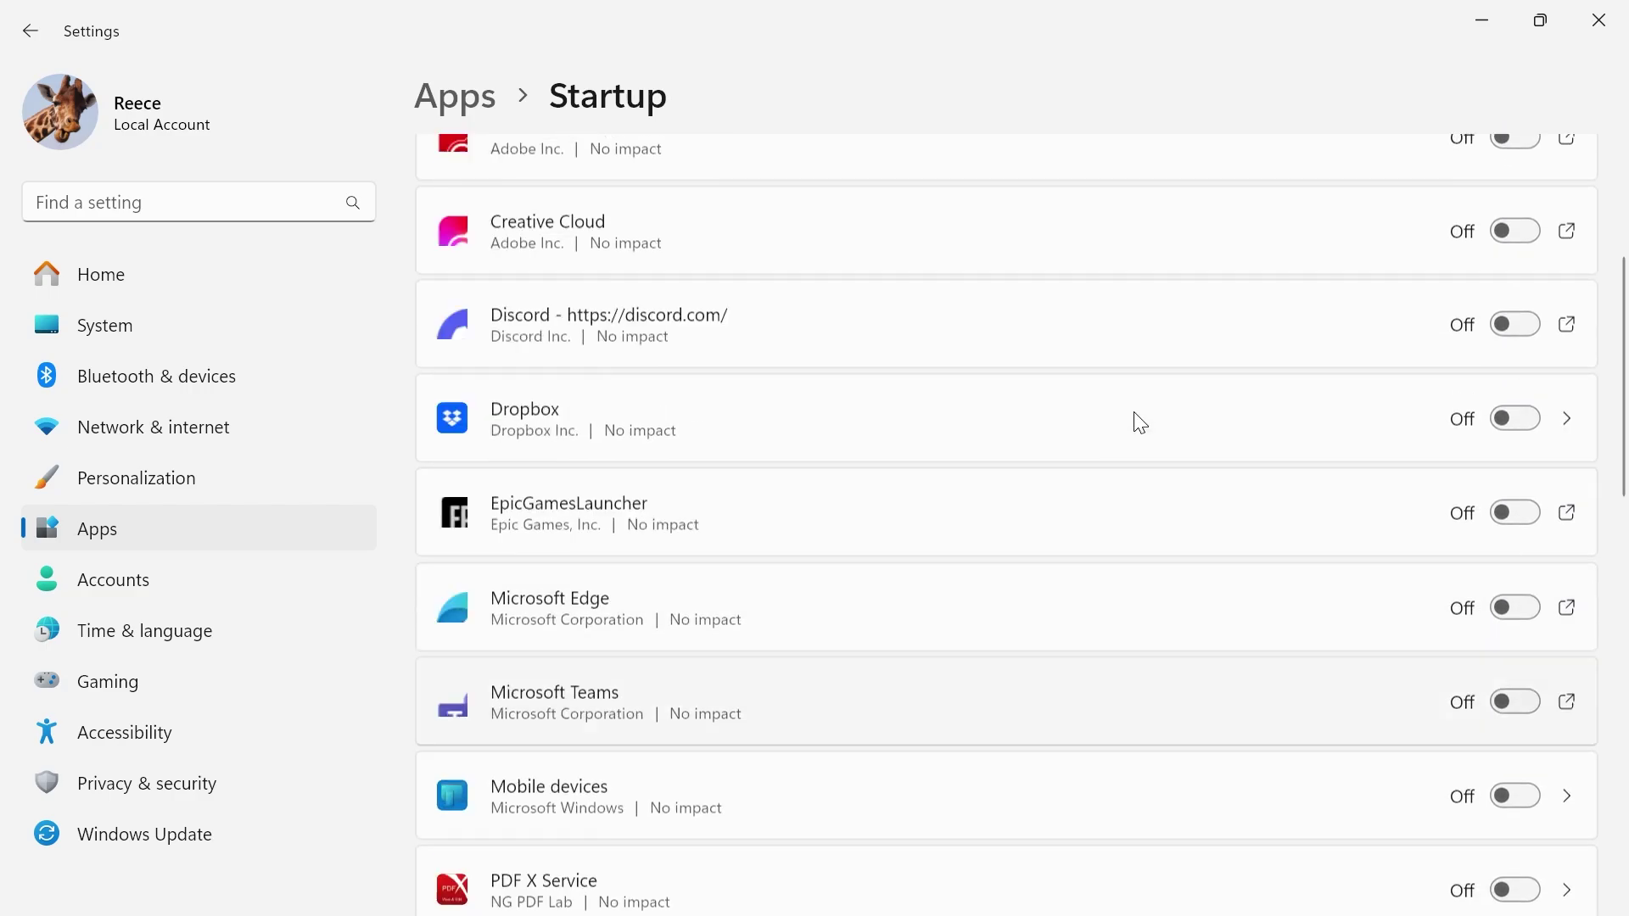
pyautogui.scroll(-15, 1135, 422)
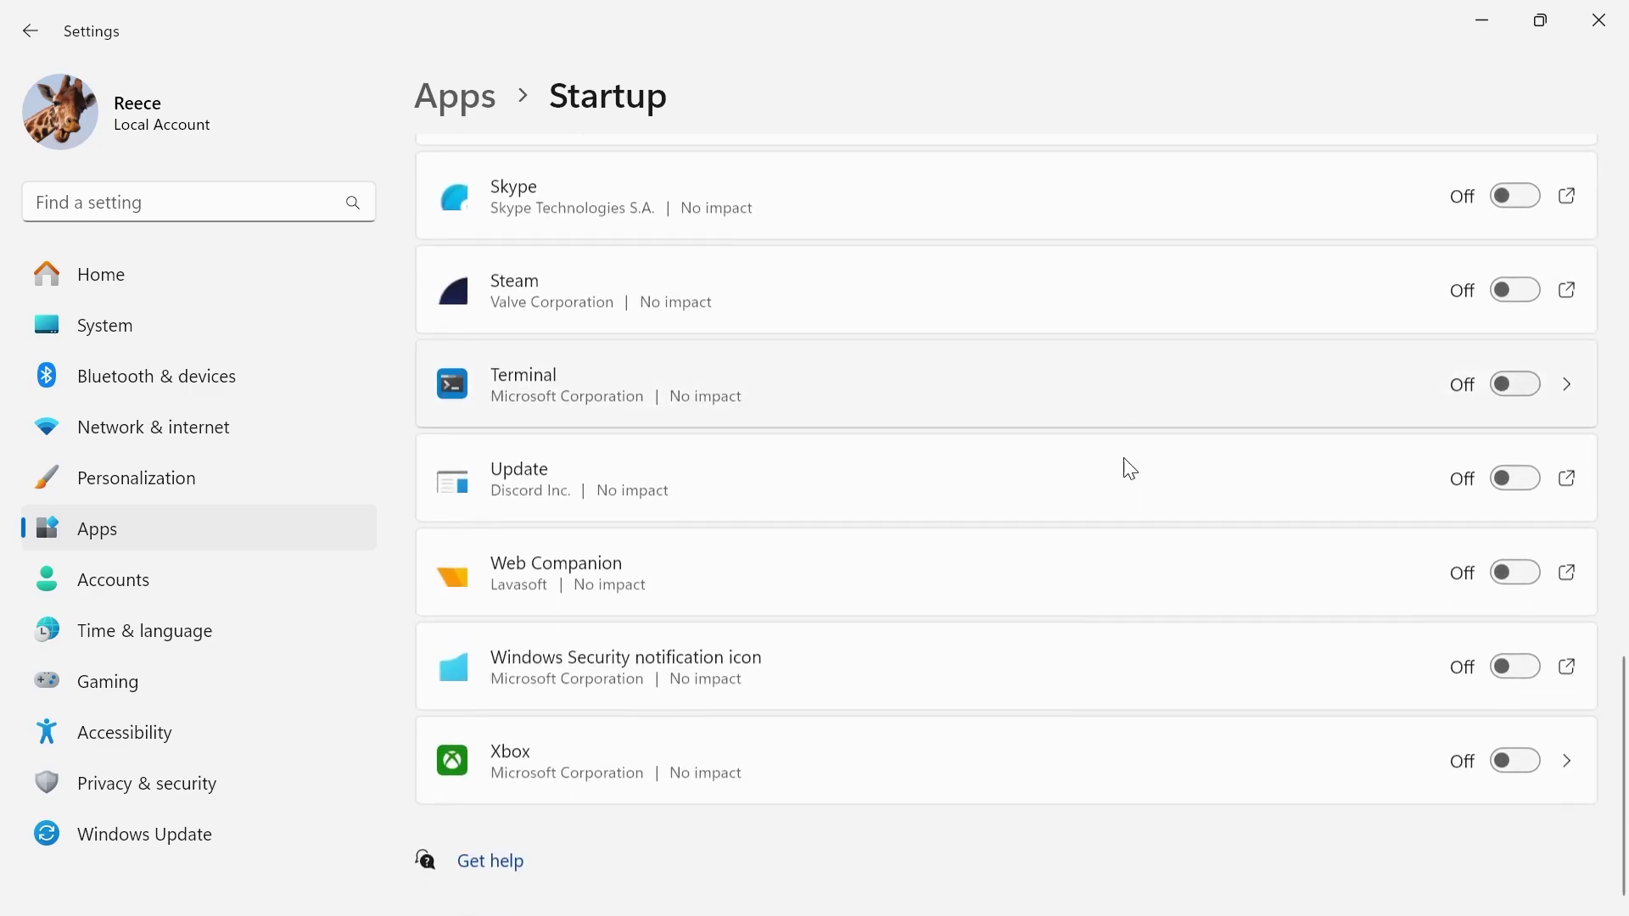
# Go to System > Display > Graphics for per-app graphics preferences
pyautogui.click(166, 324)
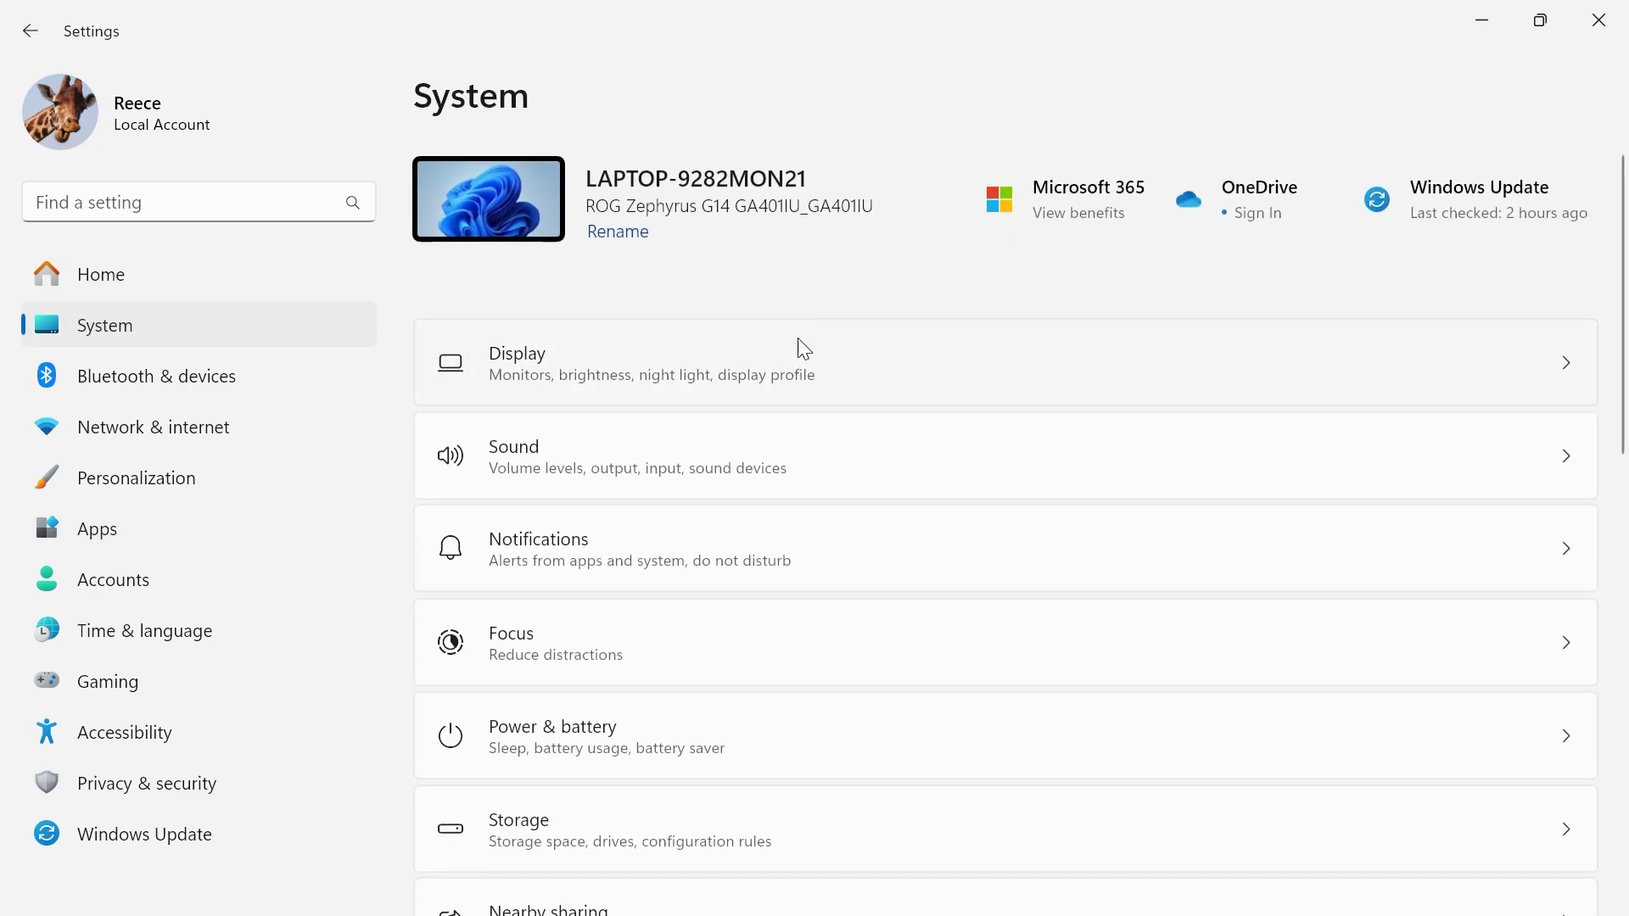
pyautogui.click(851, 388)
pyautogui.scroll(-5, 725, 523)
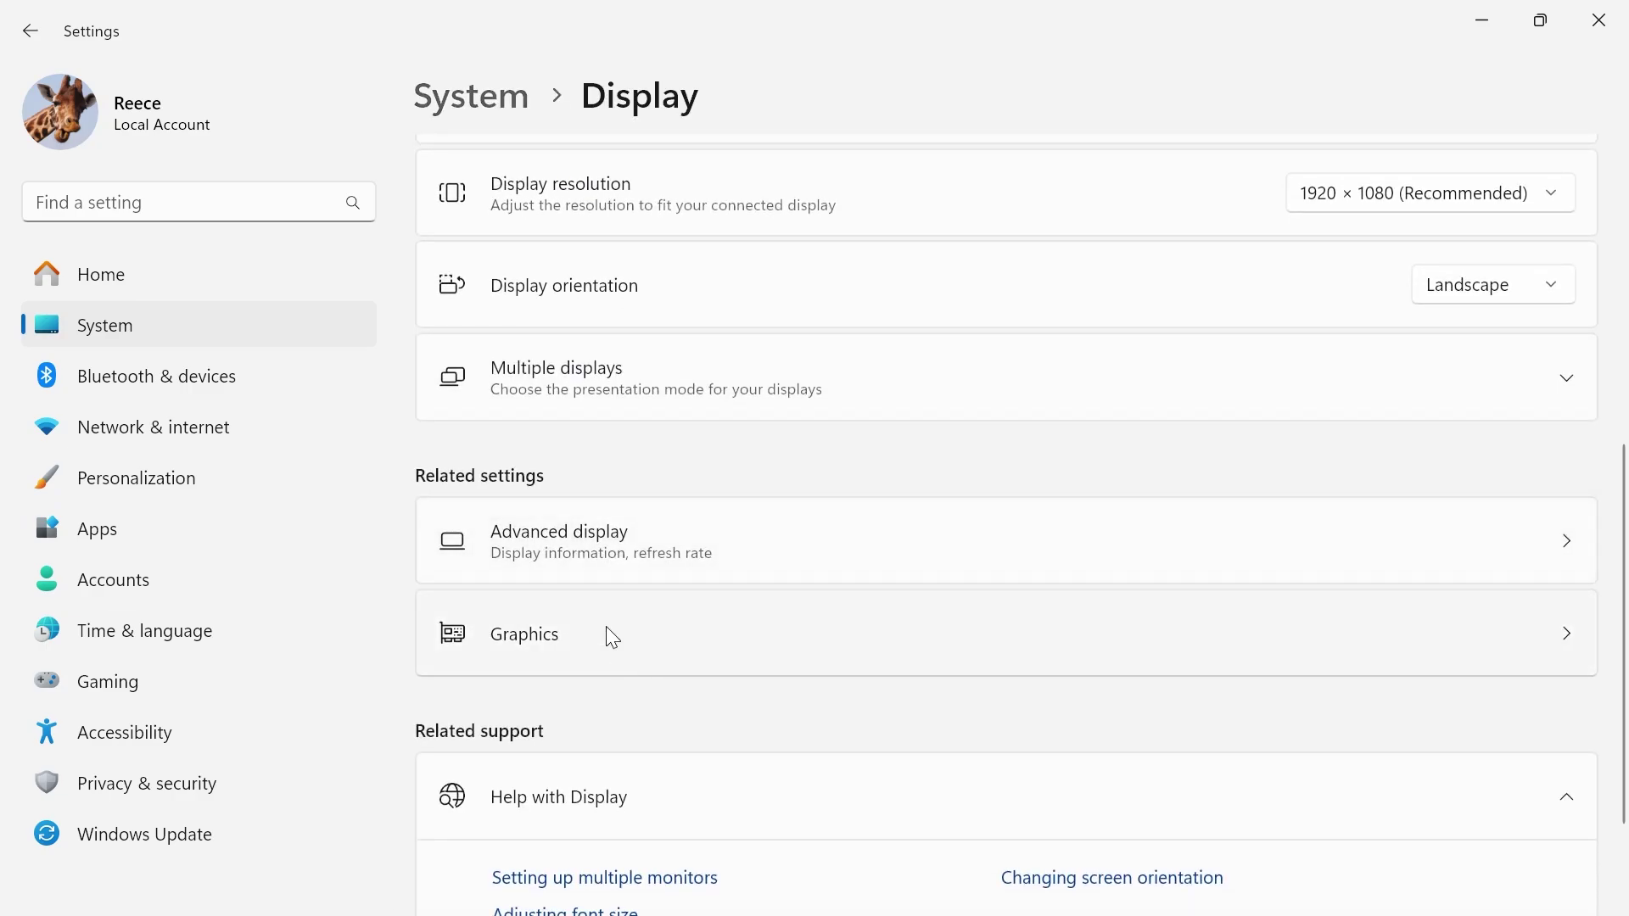
pyautogui.click(604, 628)
pyautogui.scroll(-10, 829, 404)
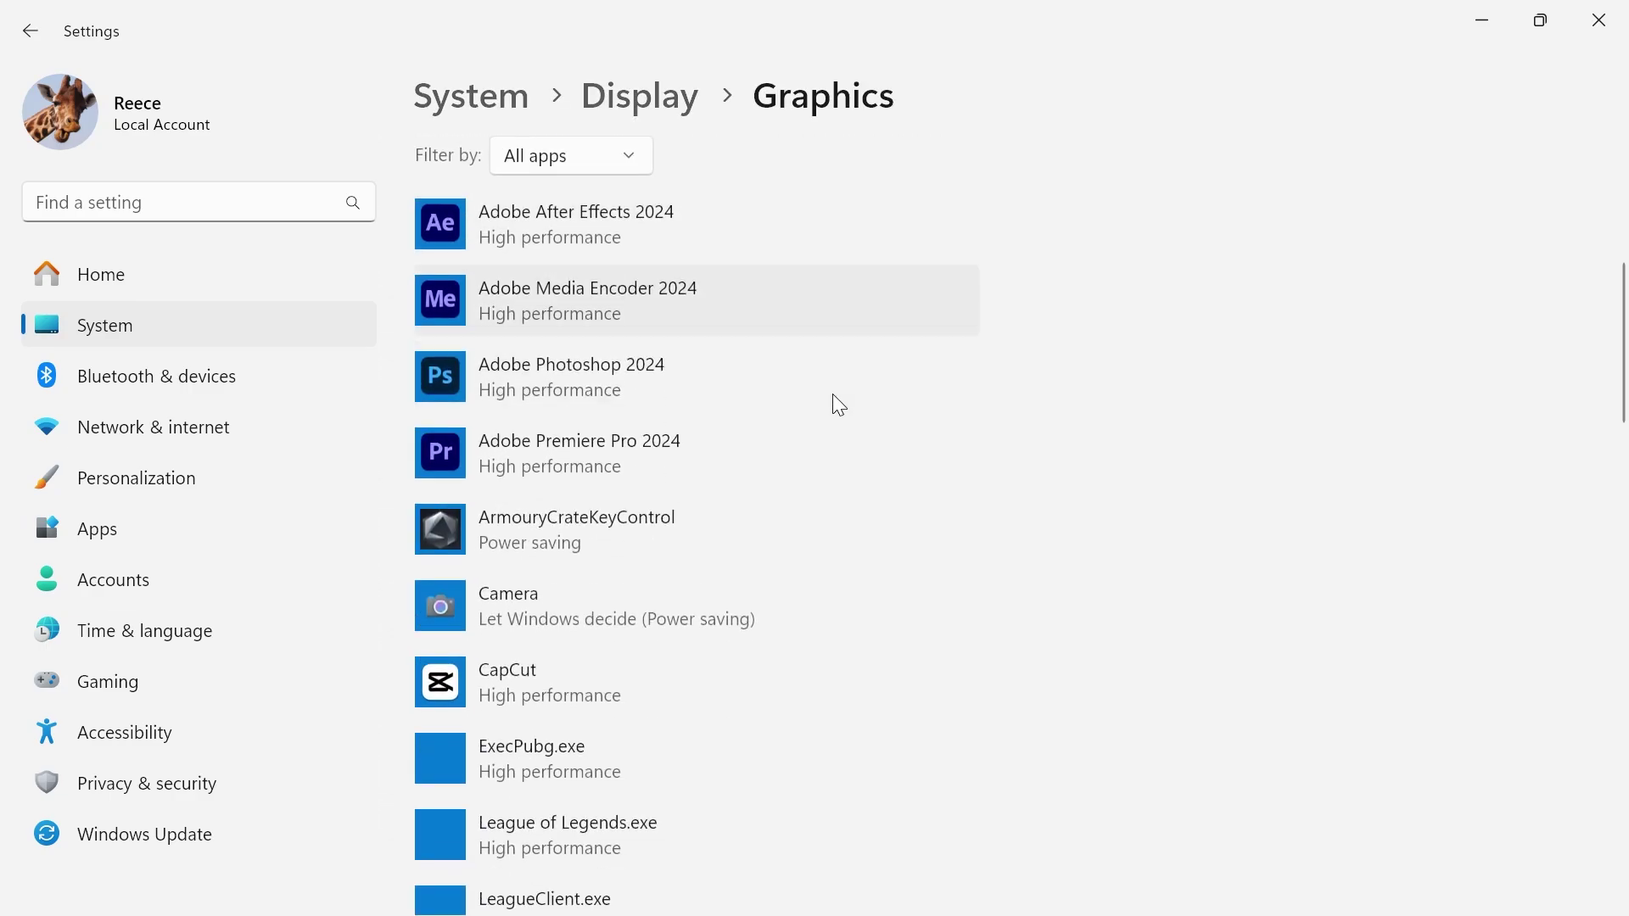
pyautogui.scroll(-3, 829, 394)
# Save High performance as Marvel Rivals' GPU preference and dismiss the file picker
pyautogui.click(573, 436)
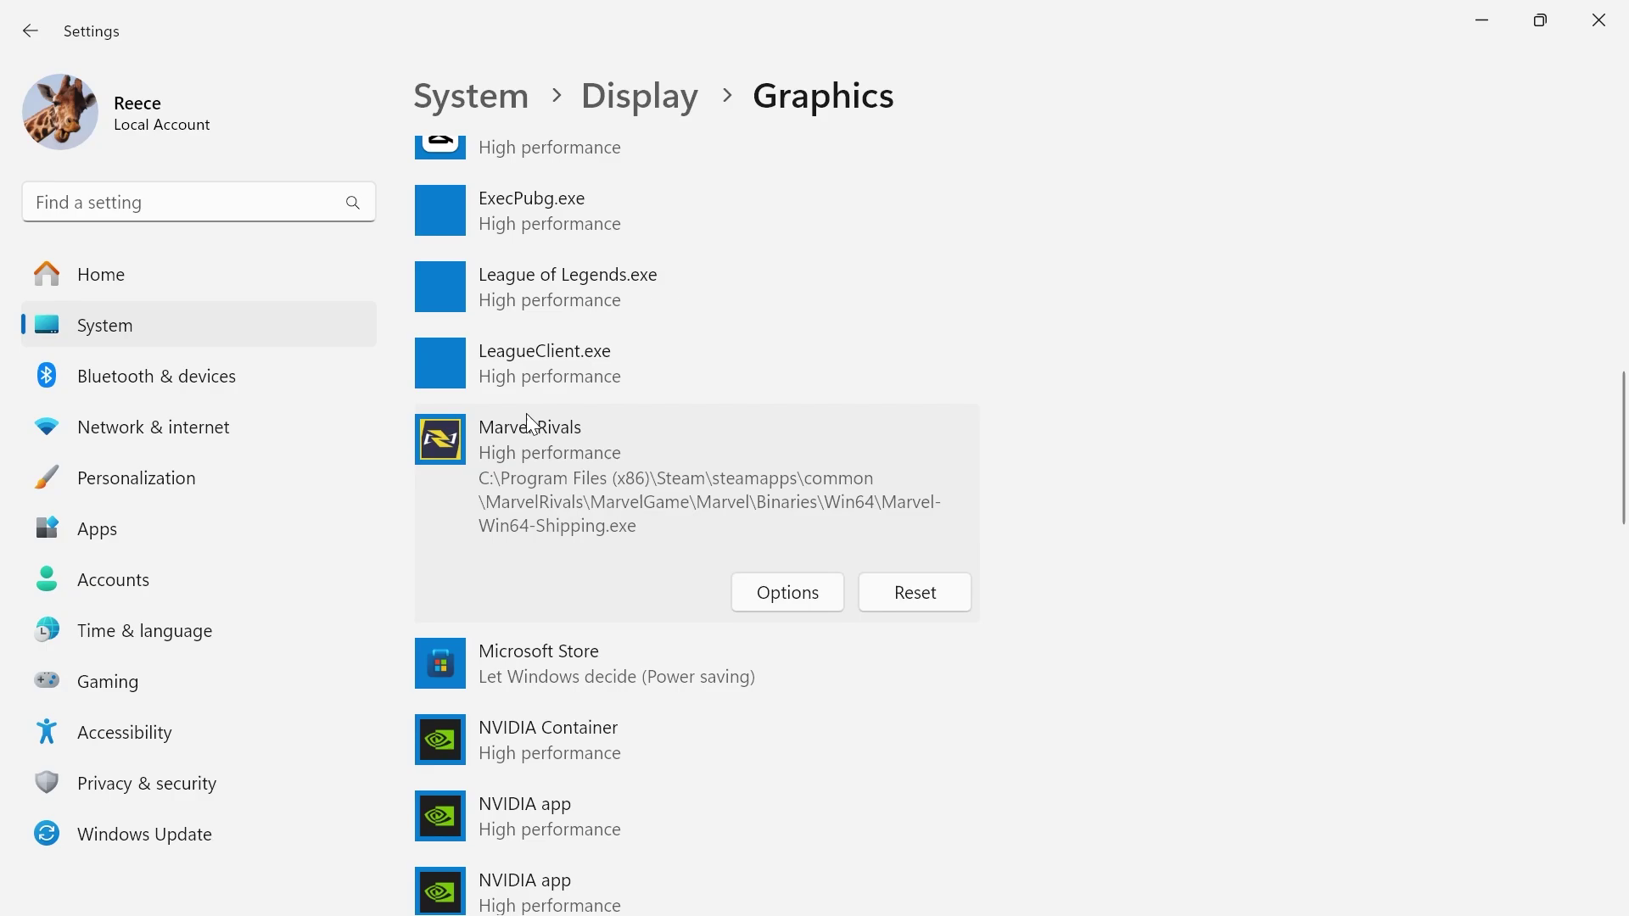
pyautogui.click(788, 599)
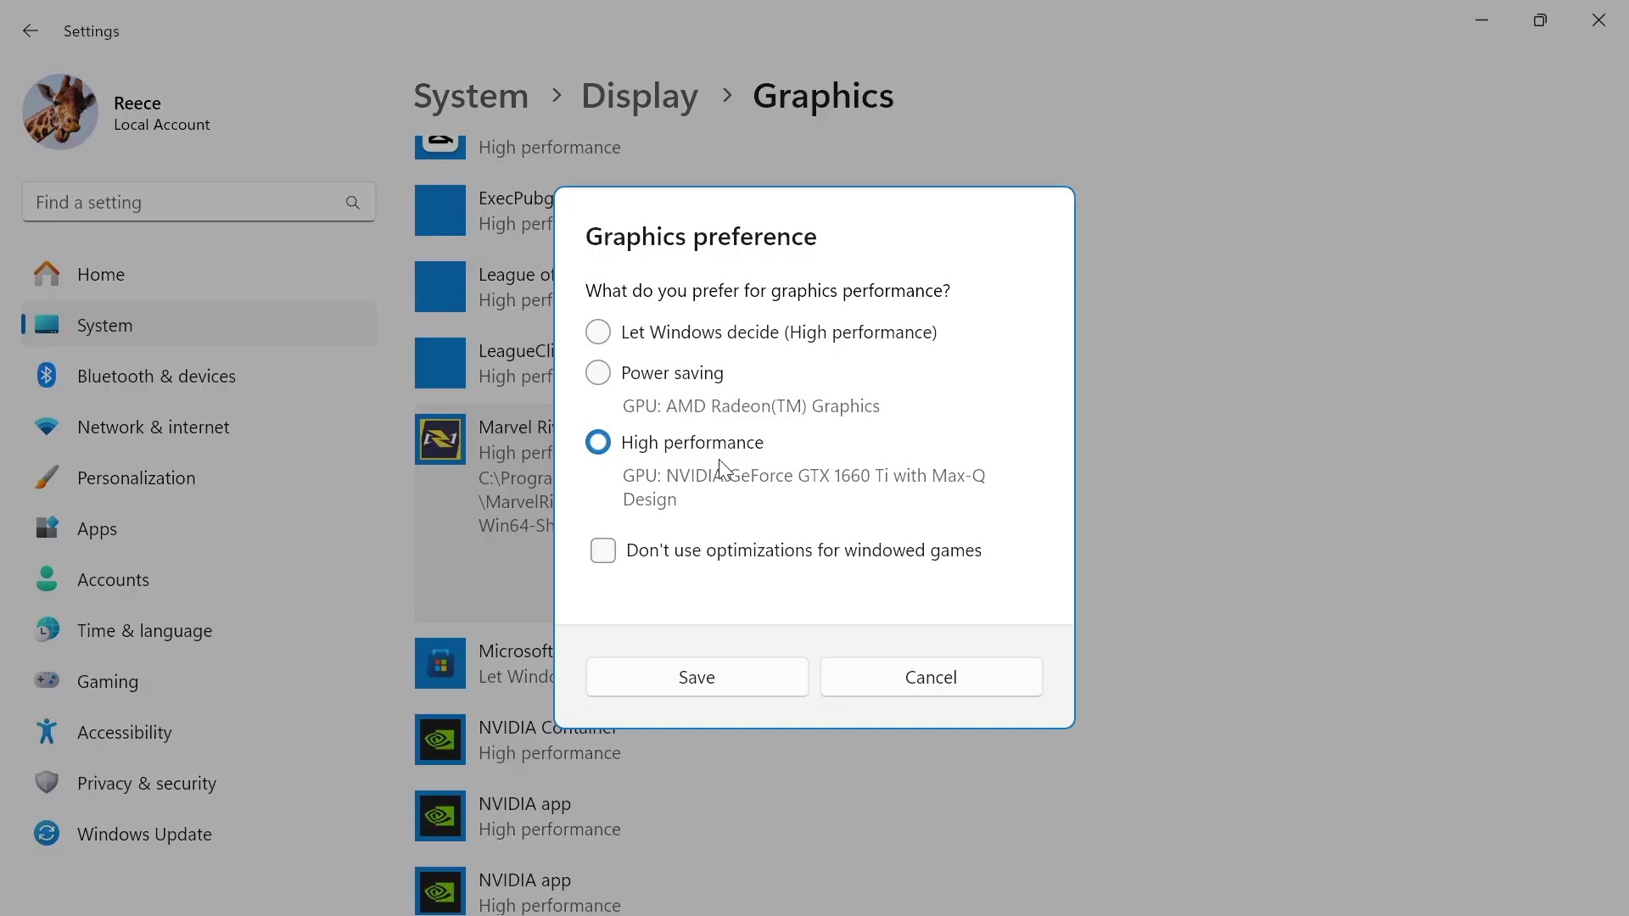
pyautogui.click(671, 679)
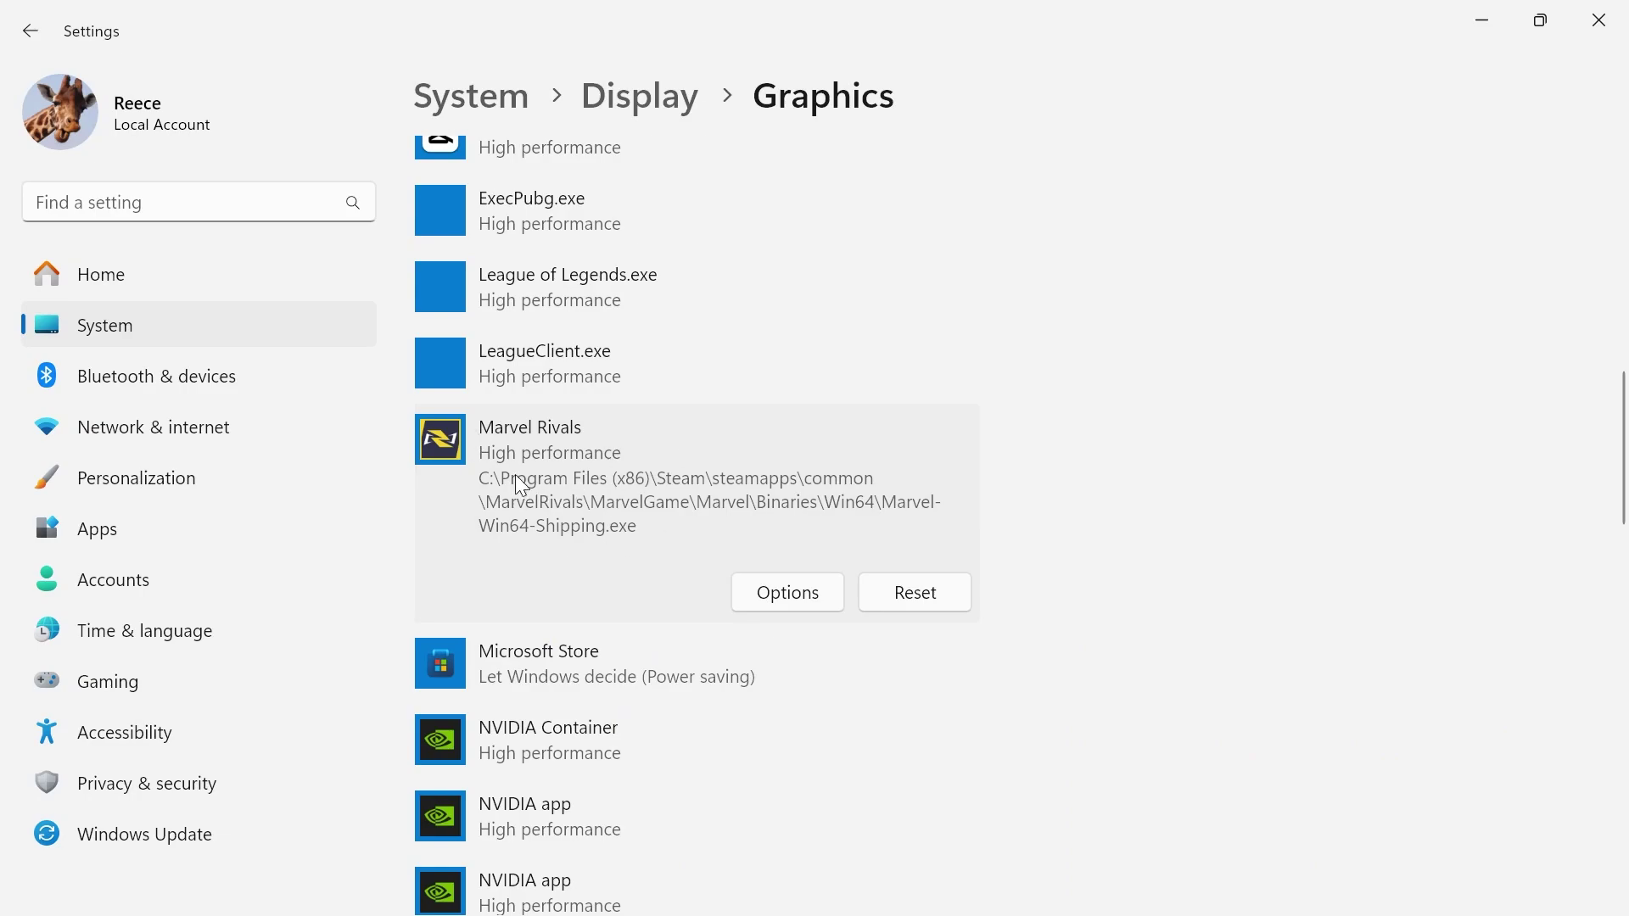
pyautogui.scroll(10, 662, 466)
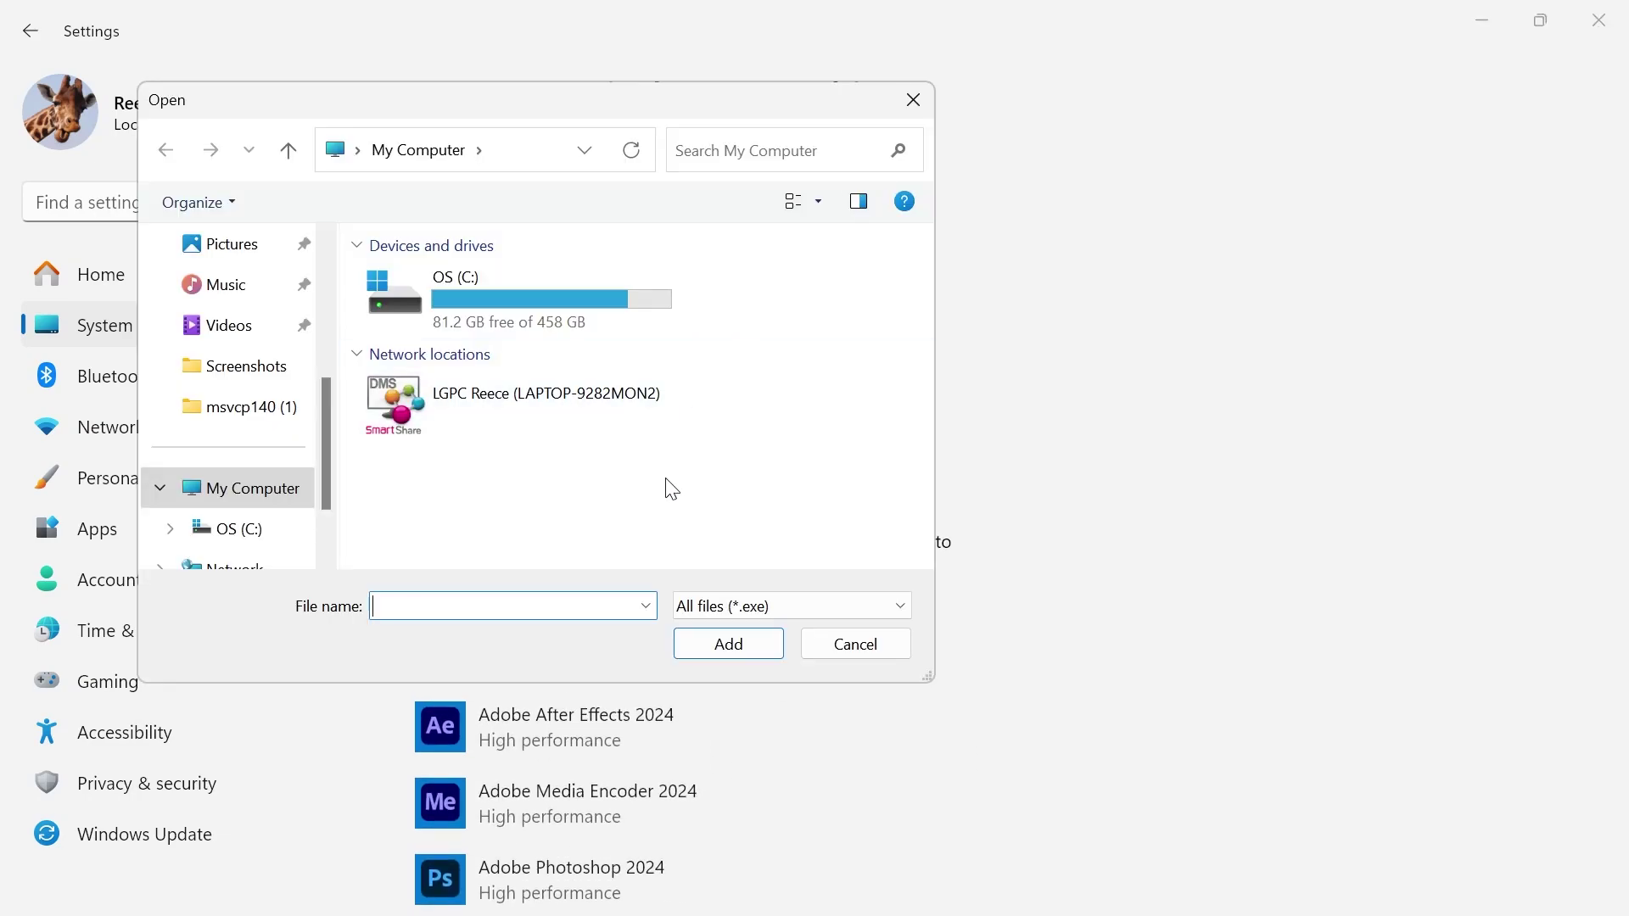
pyautogui.press('Escape')
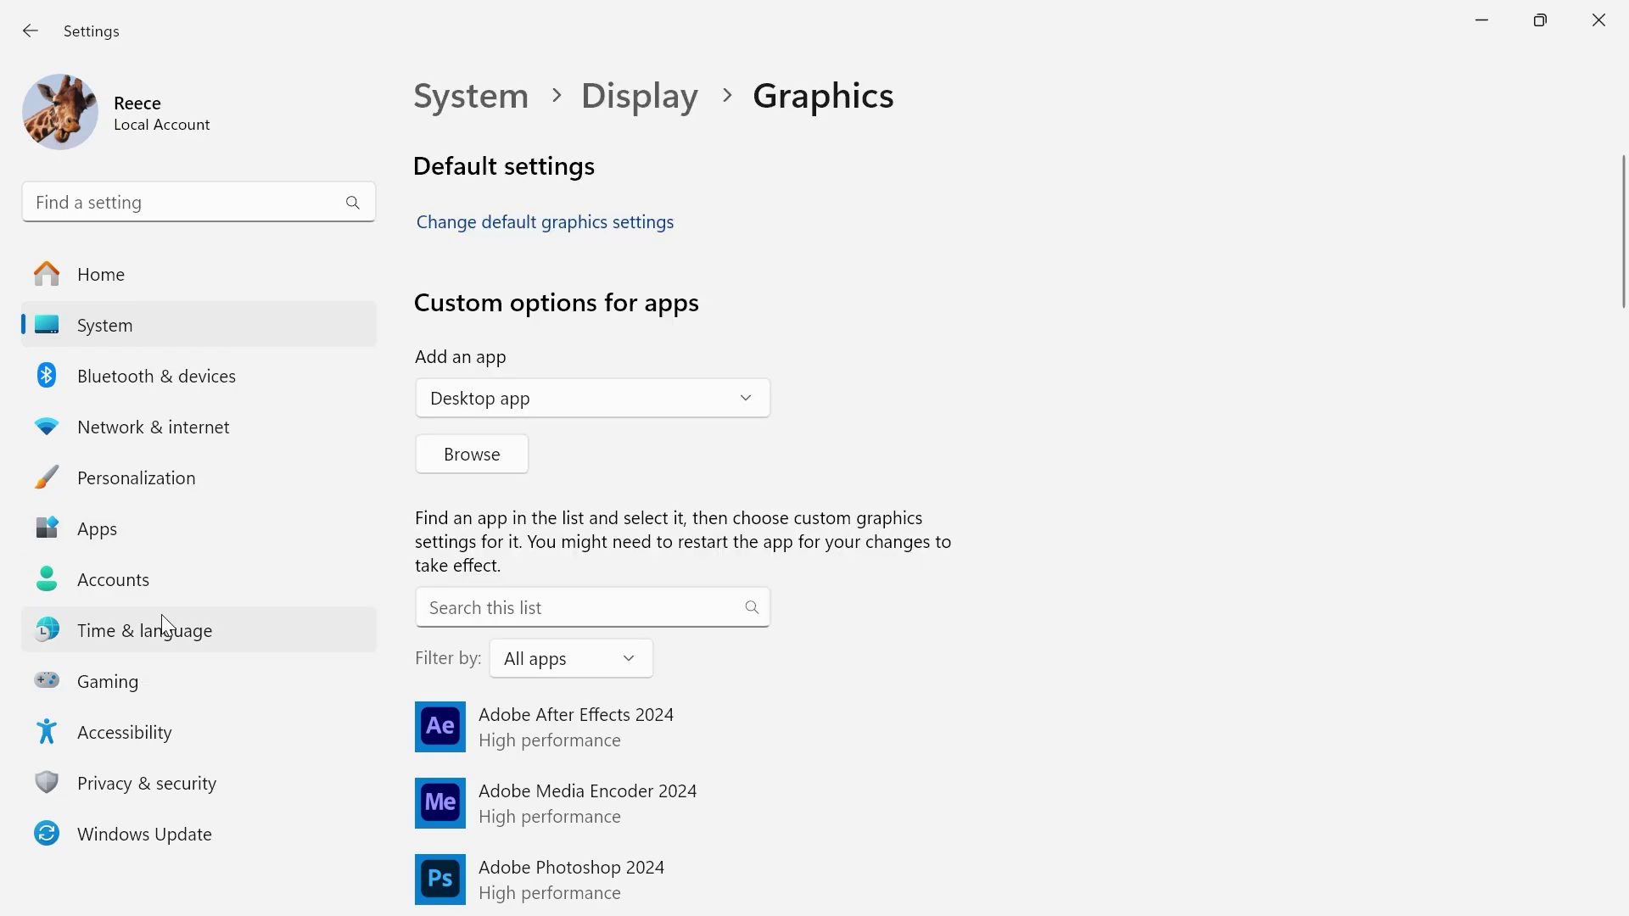
# Check that Game Bar's controller shortcut is Off, then view Game Mode switched On
pyautogui.click(166, 676)
pyautogui.click(672, 195)
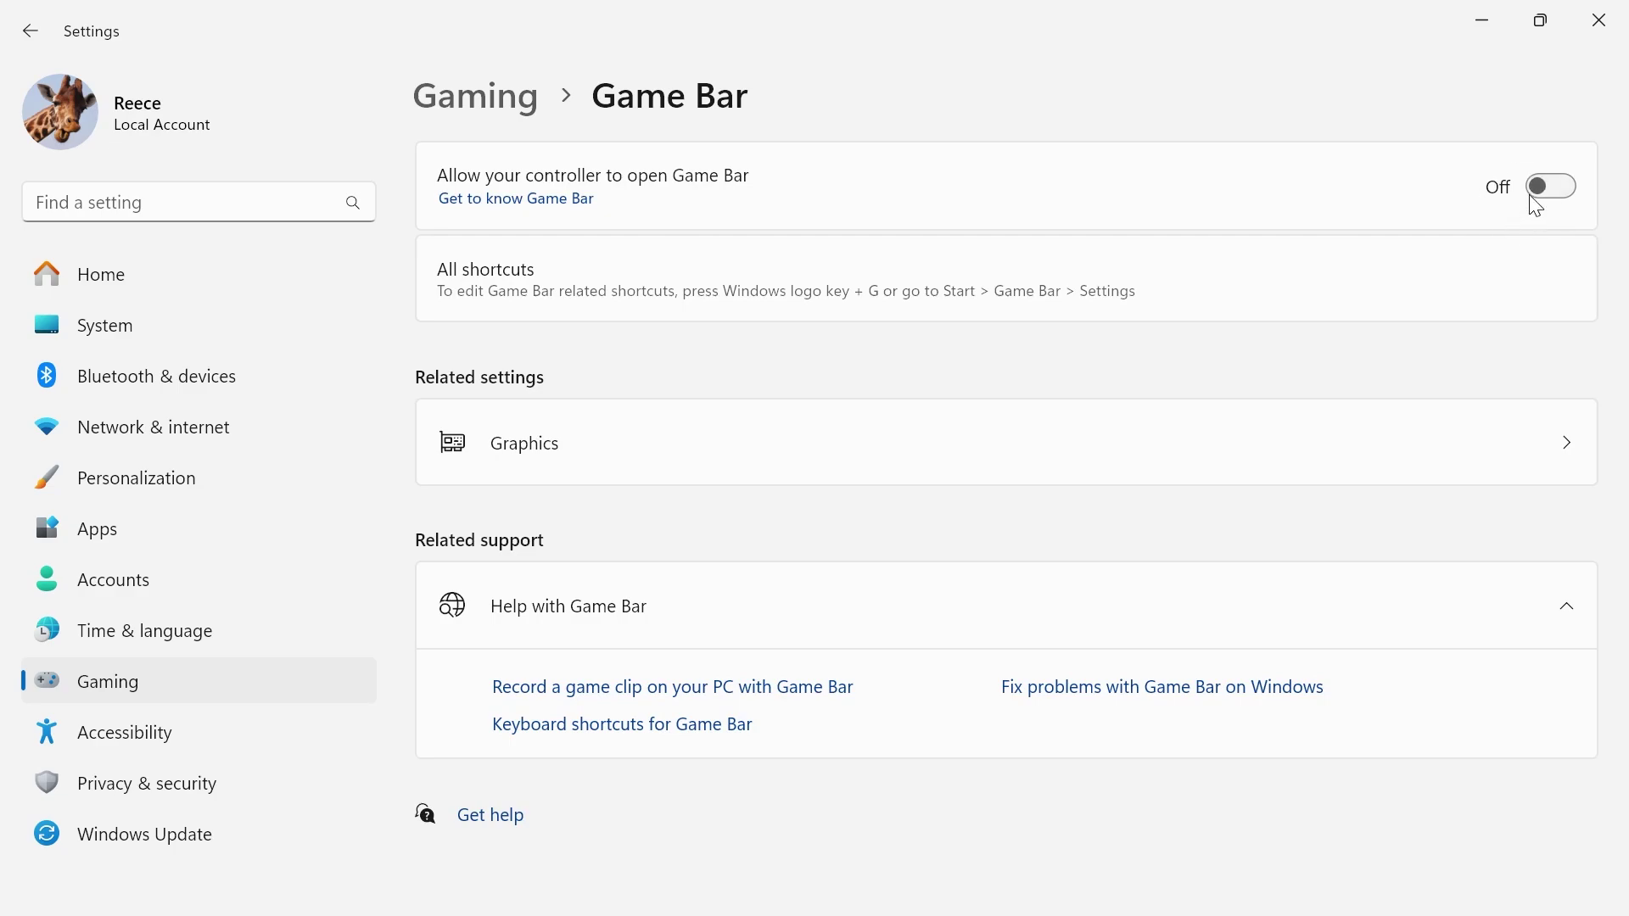
pyautogui.click(35, 26)
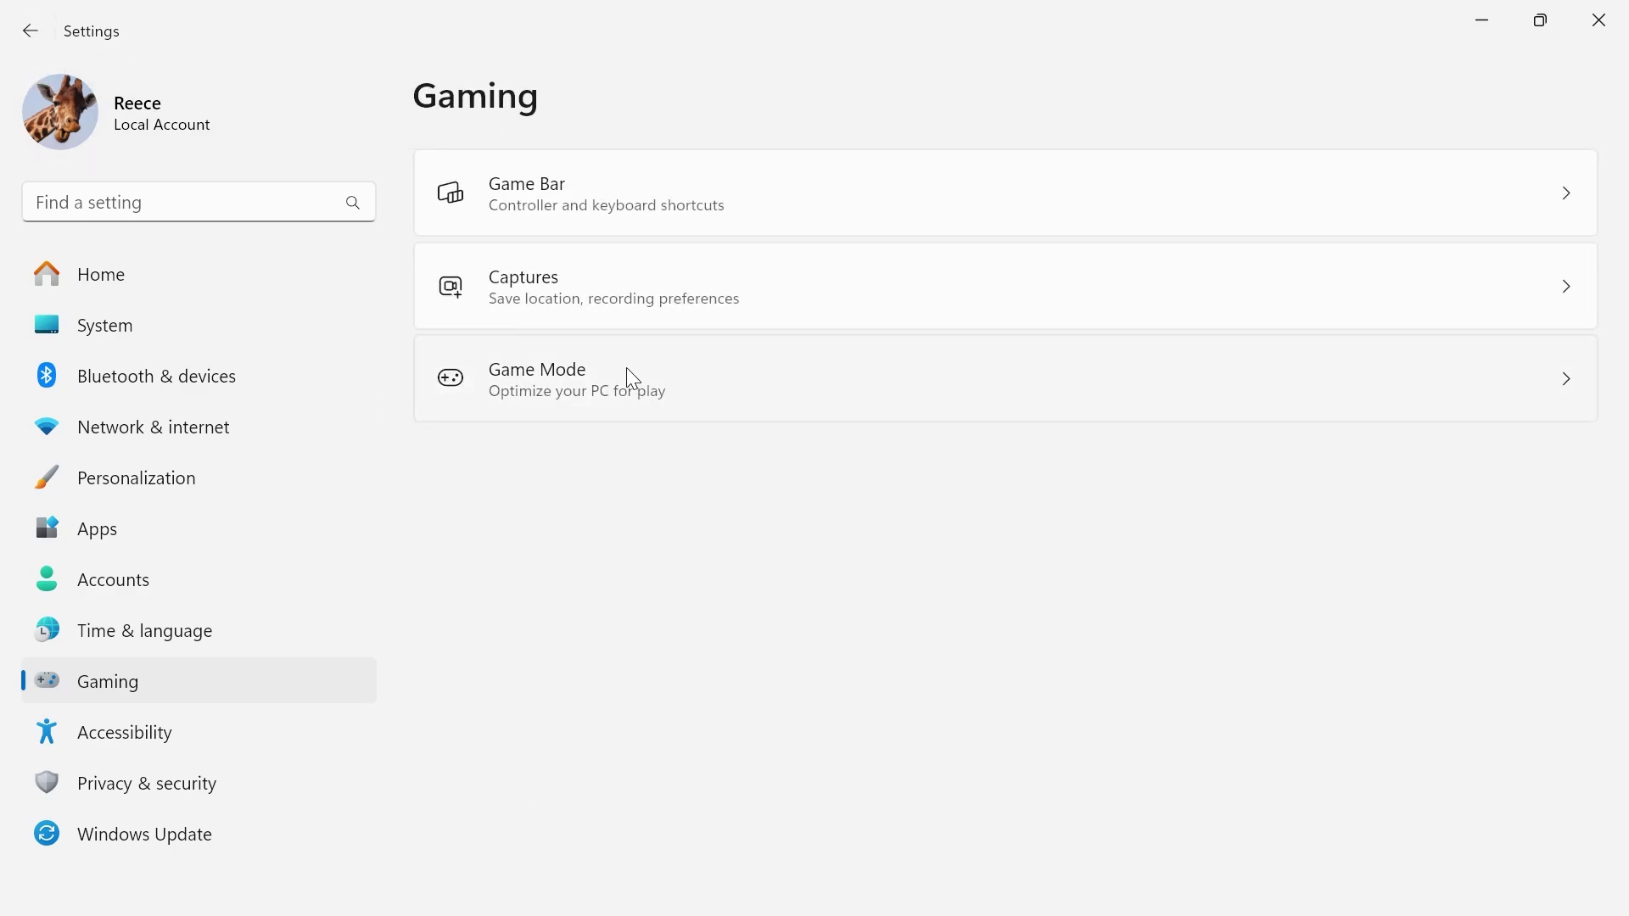
pyautogui.click(626, 370)
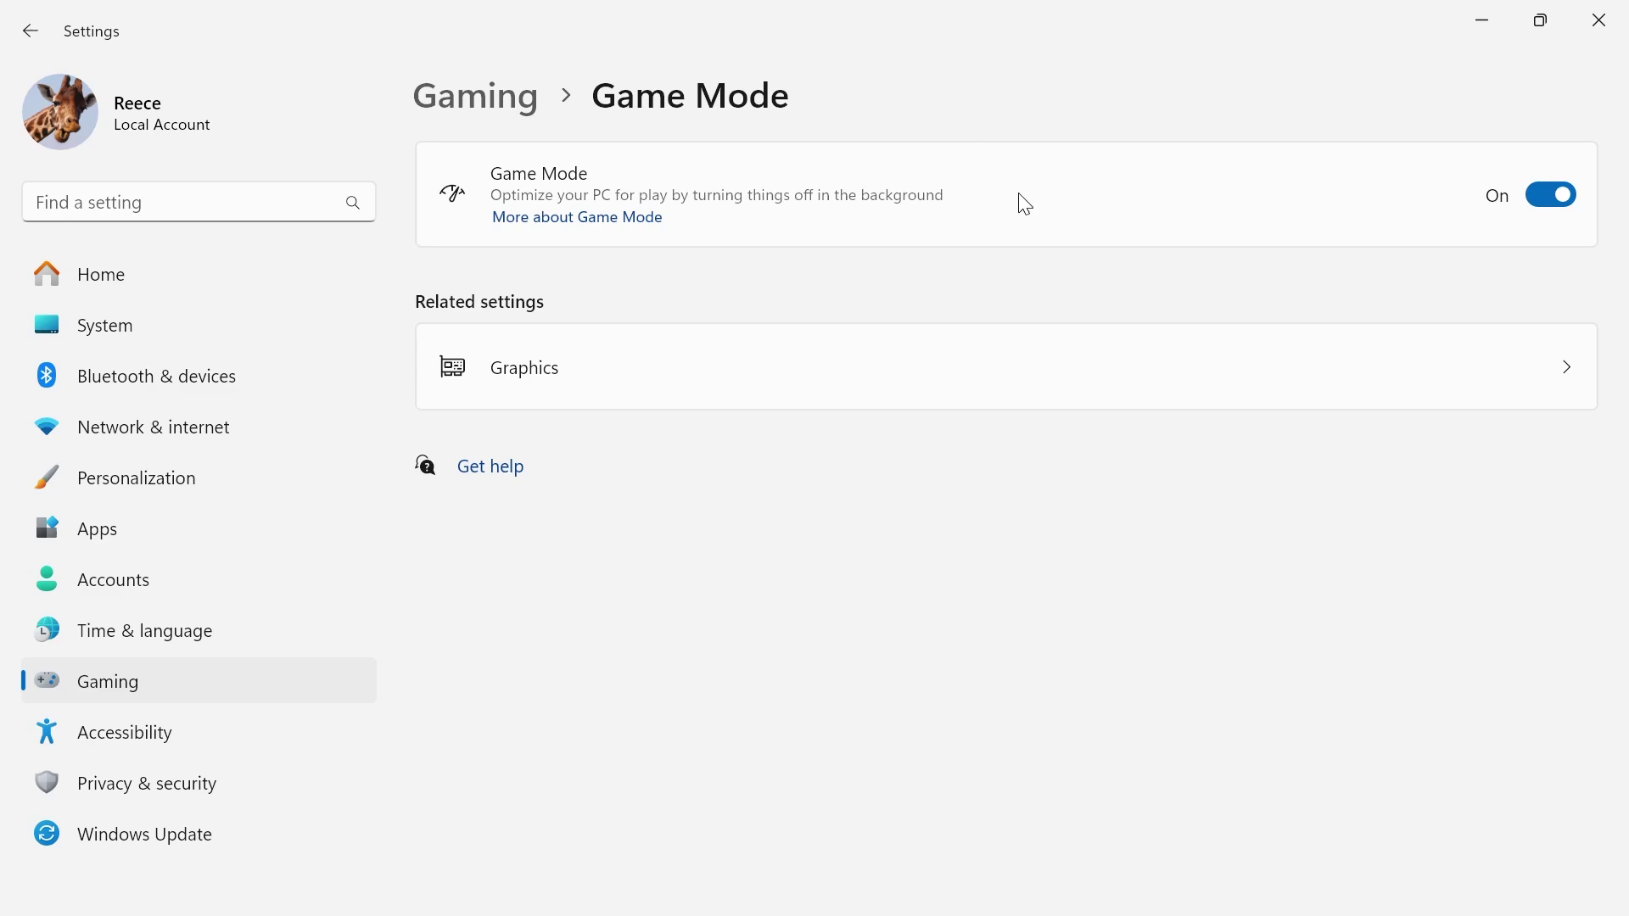
# Close Settings and launch Device Manager from a Start search for 'device'
pyautogui.click(1599, 20)
pyautogui.press('super')
pyautogui.write('d')
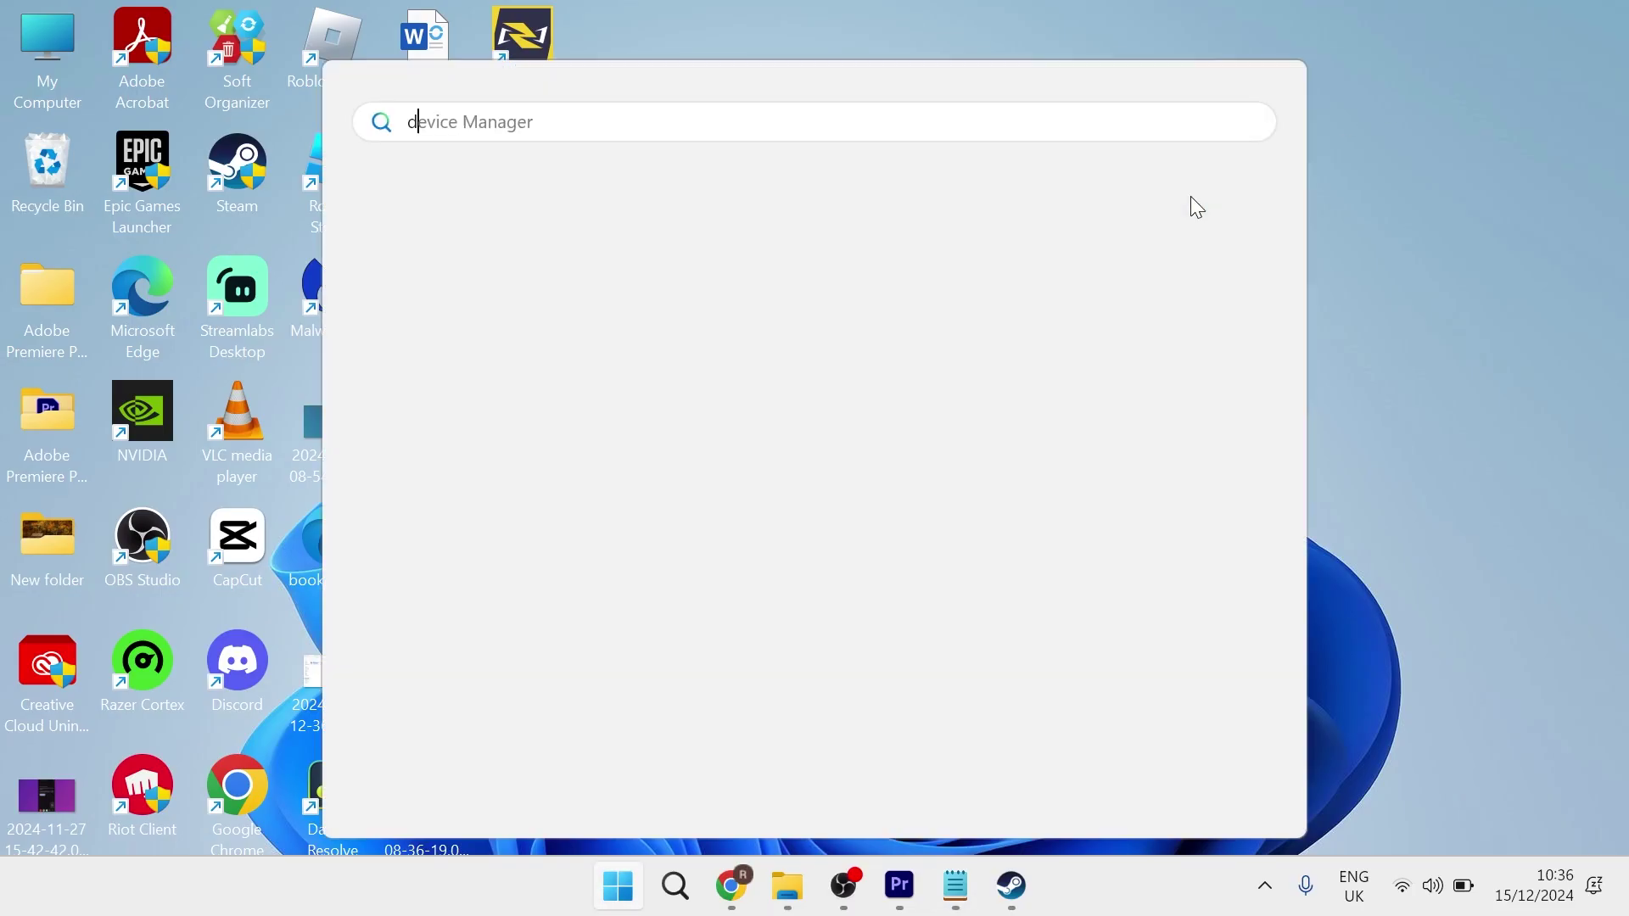
pyautogui.write('evice')
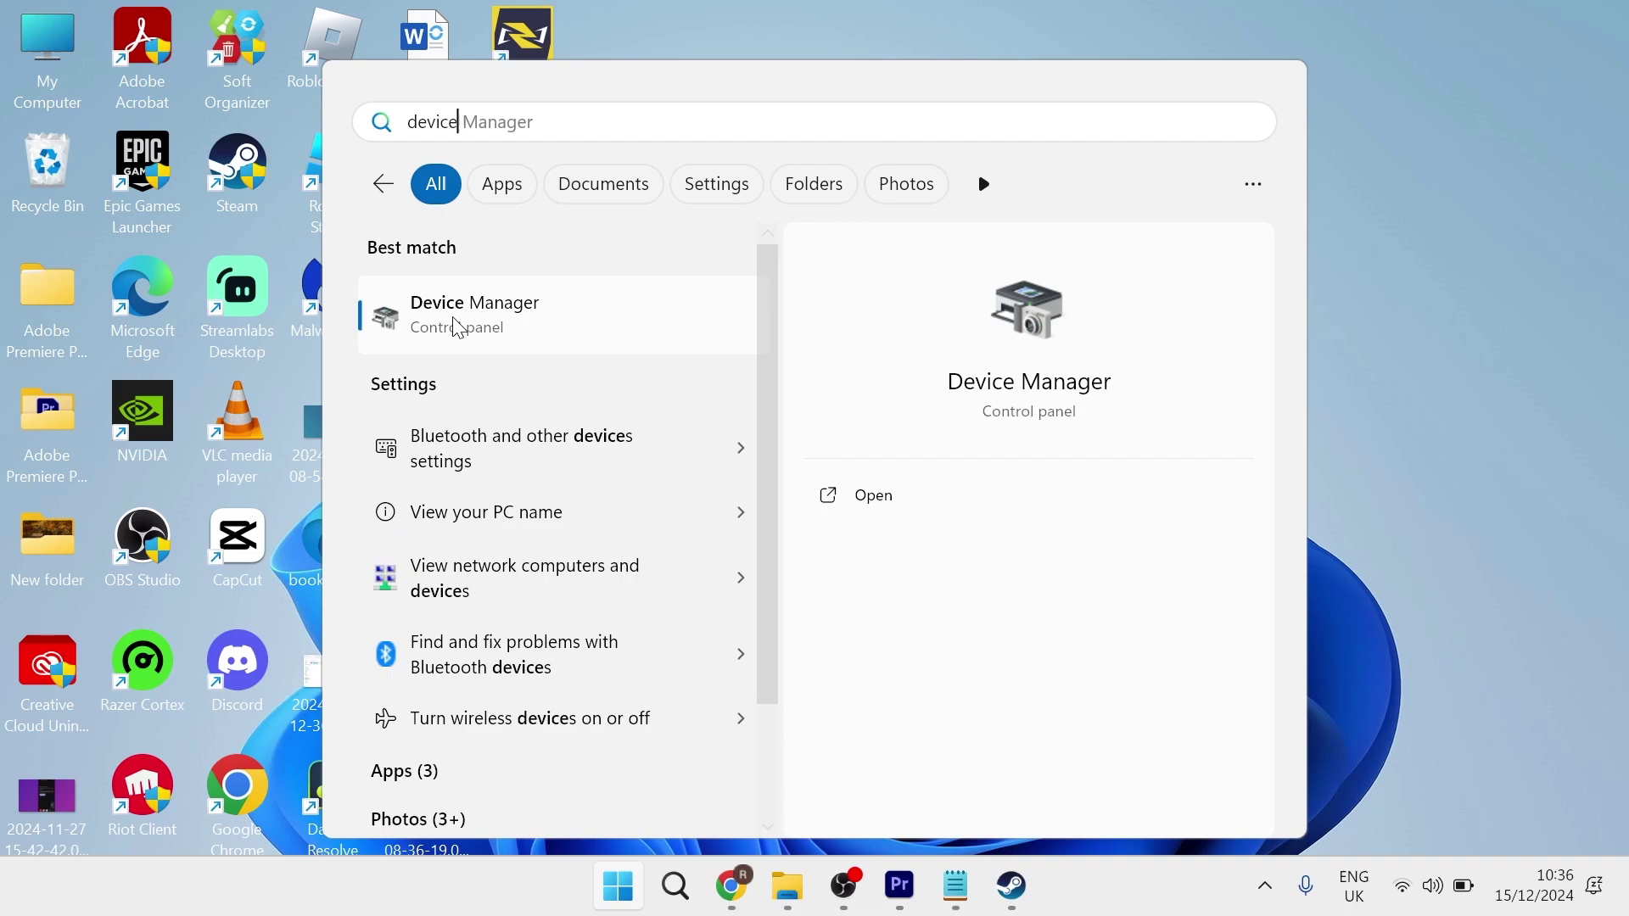
pyautogui.click(543, 327)
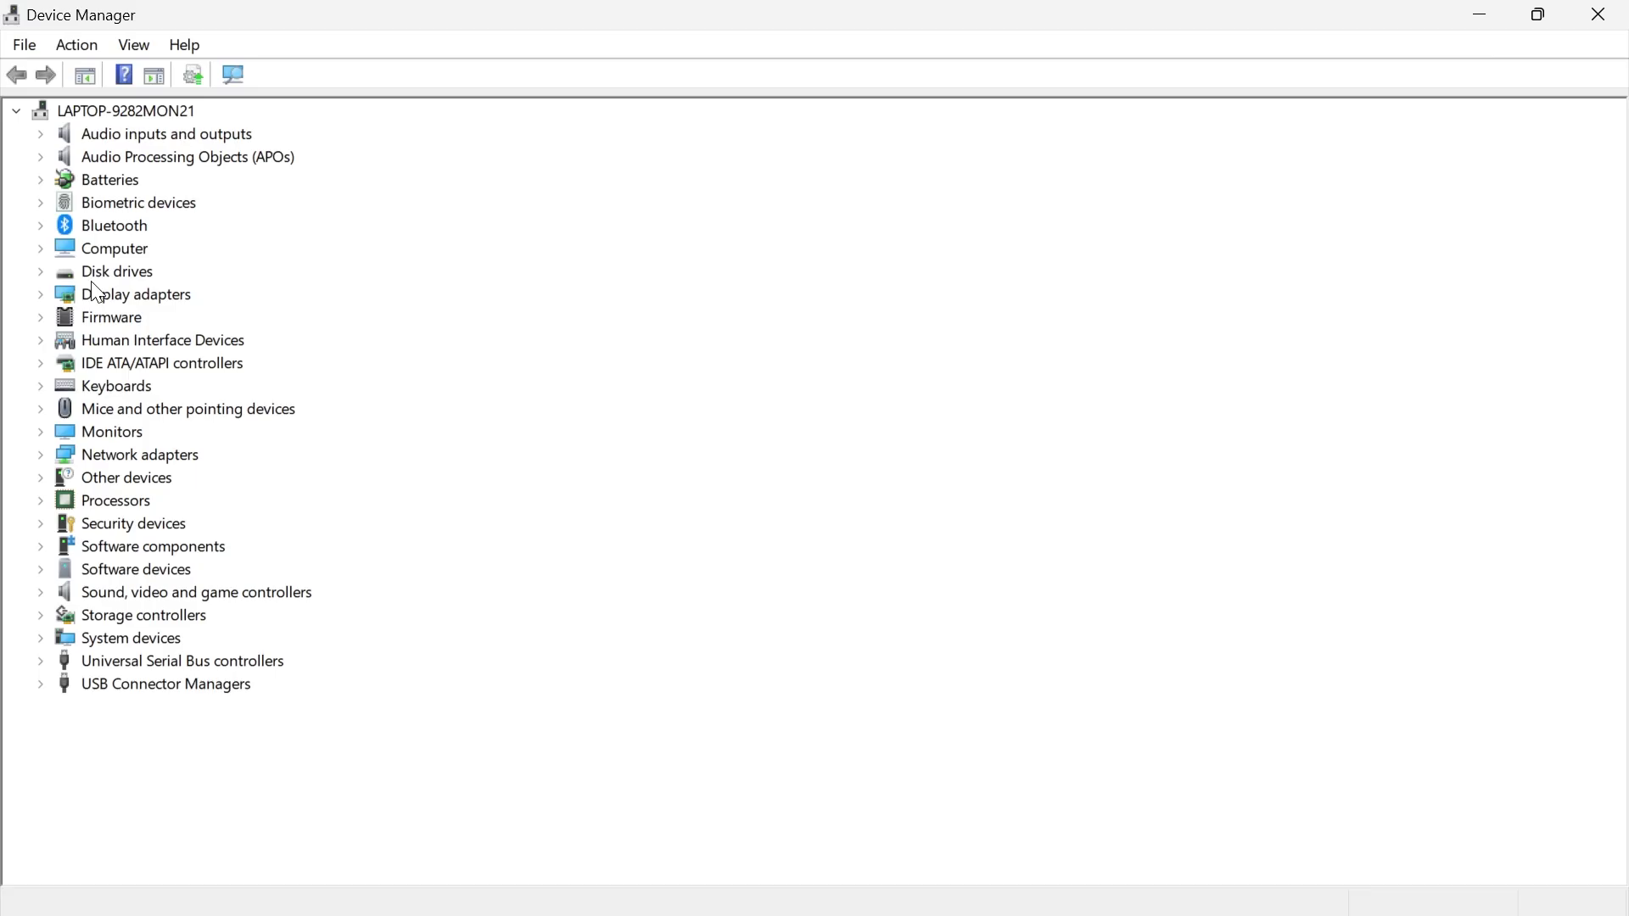
# Search automatically for a newer NVIDIA GeForce GTX 1660 Ti driver; the best is already installed
pyautogui.click(41, 296)
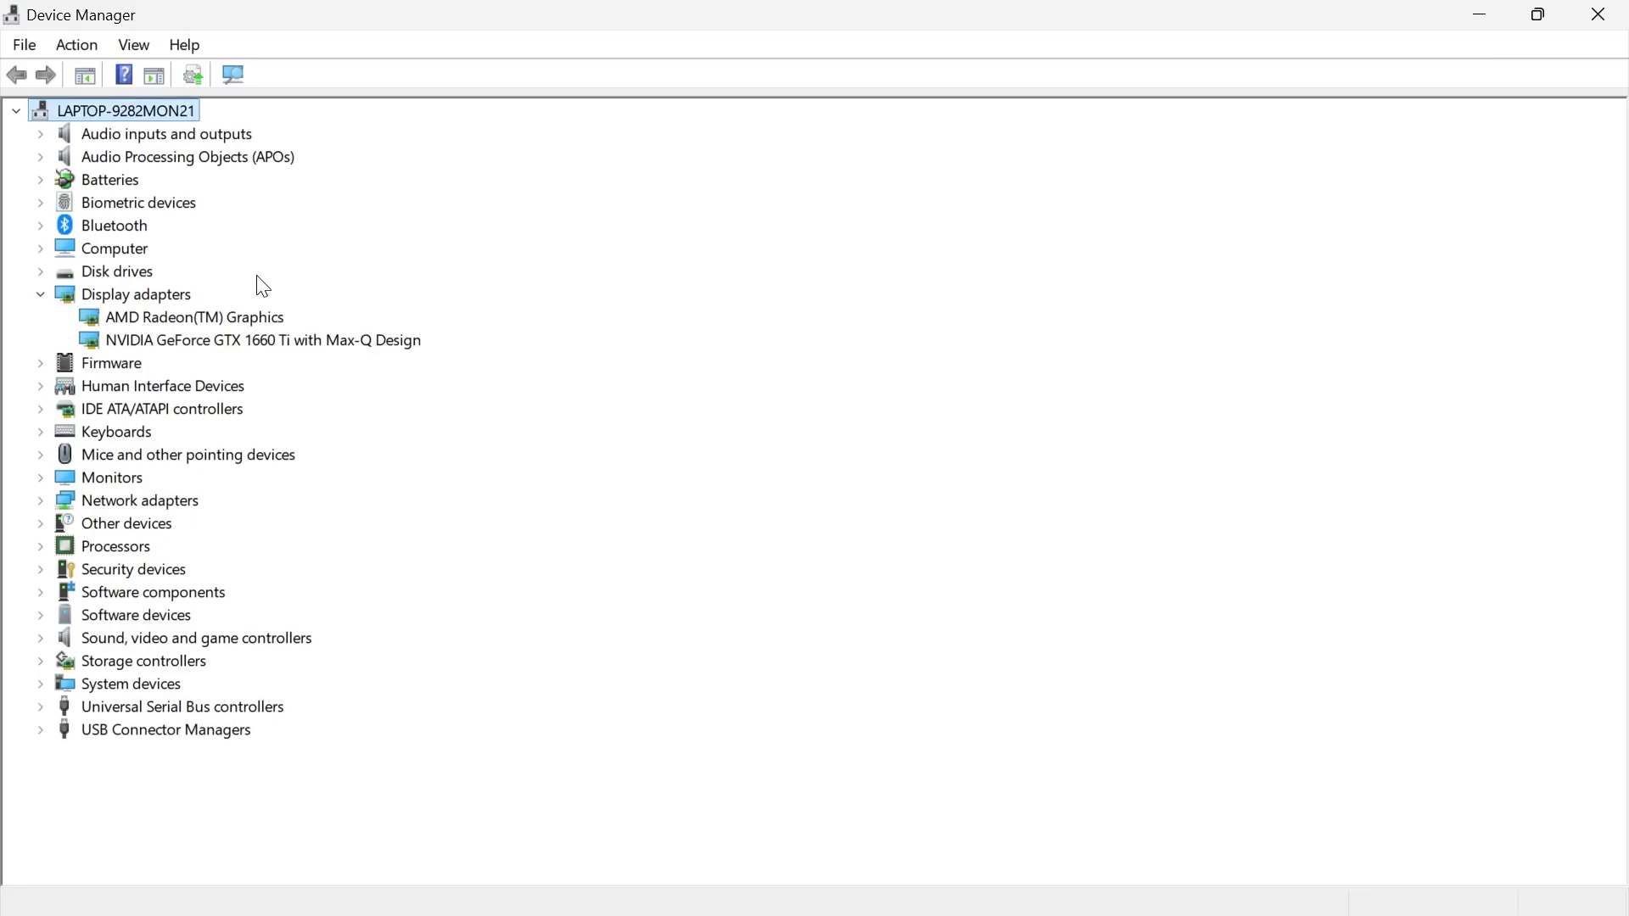
pyautogui.click(161, 320)
pyautogui.click(174, 341)
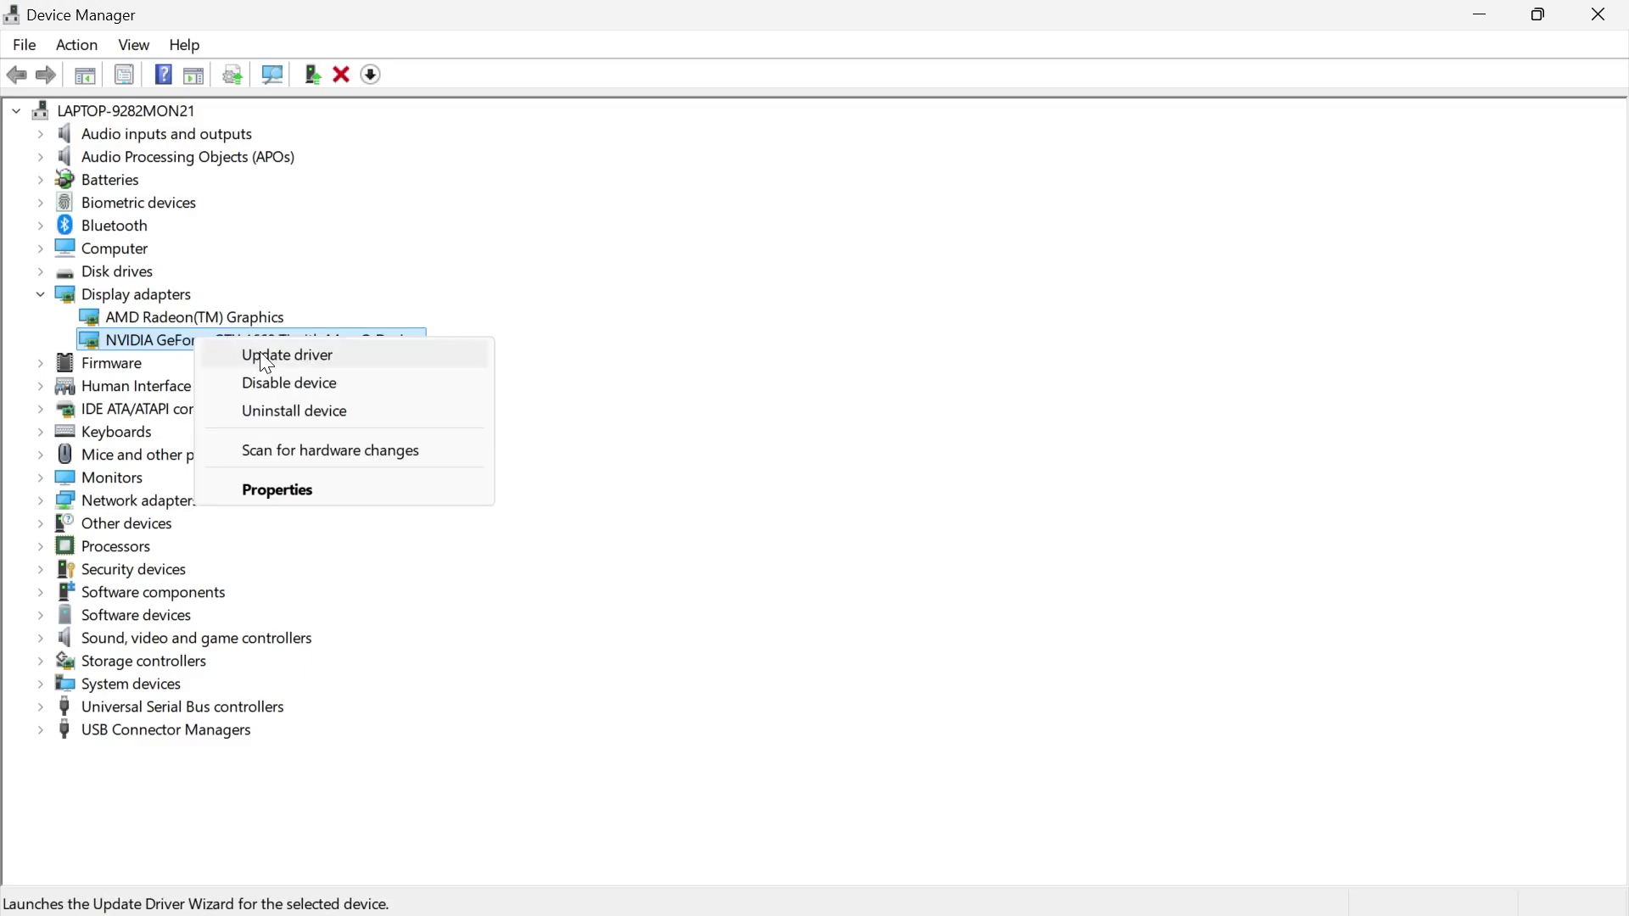
pyautogui.click(265, 356)
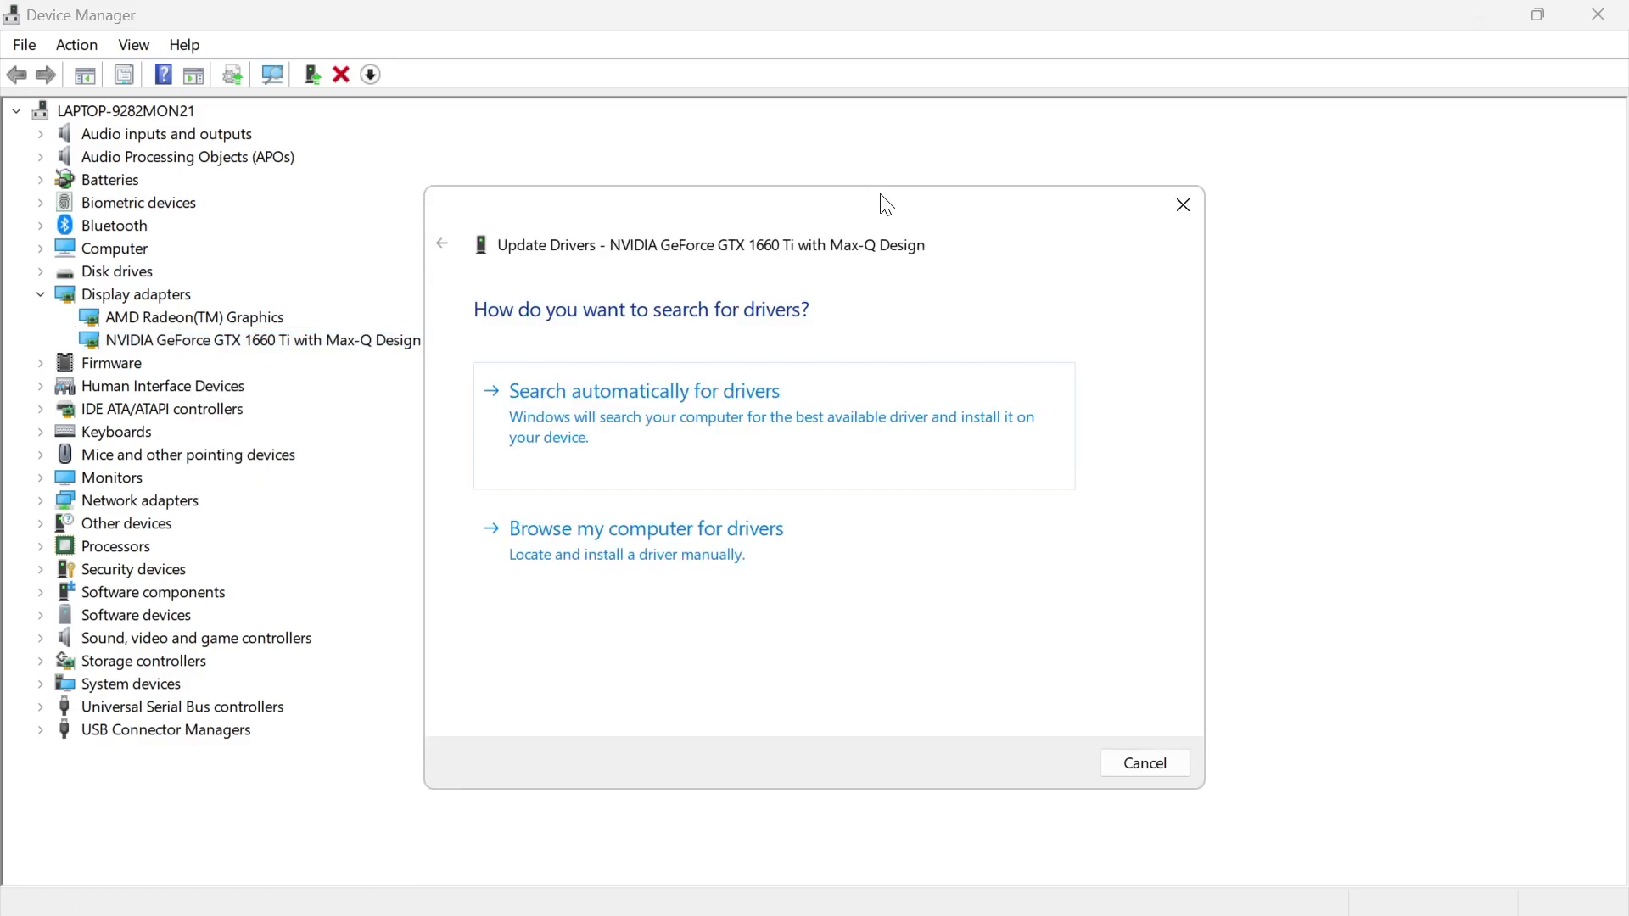
pyautogui.click(625, 419)
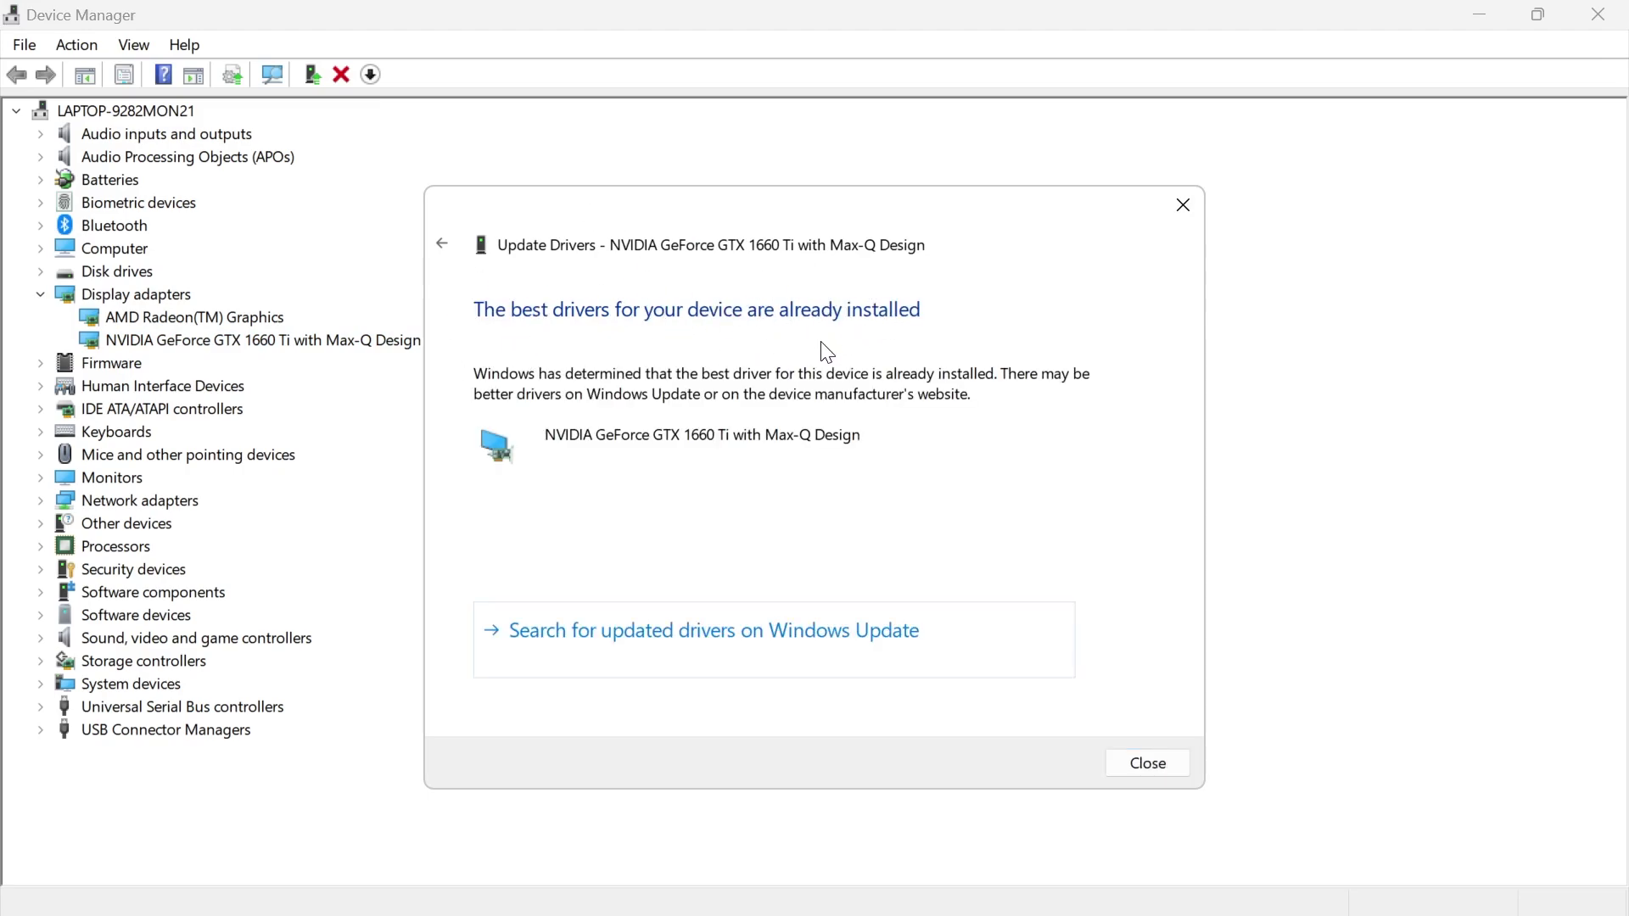
pyautogui.click(1185, 192)
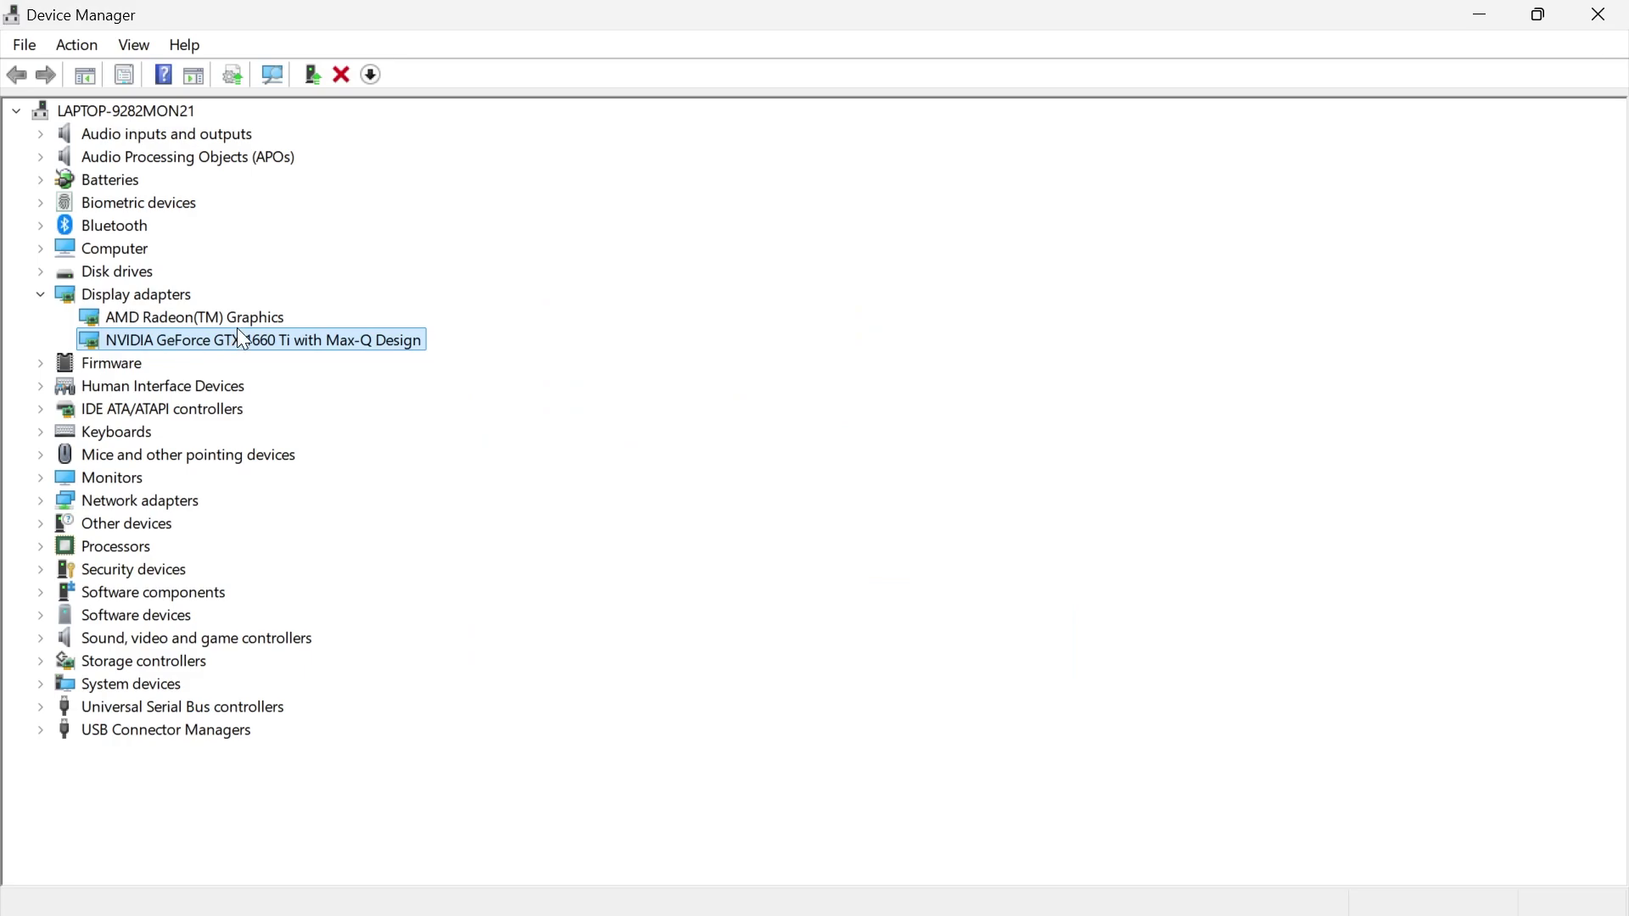
# In the NVIDIA App, choose the Game Ready Driver type and download the 566.36 update
pyautogui.press('super')
pyautogui.write('nviDIA')
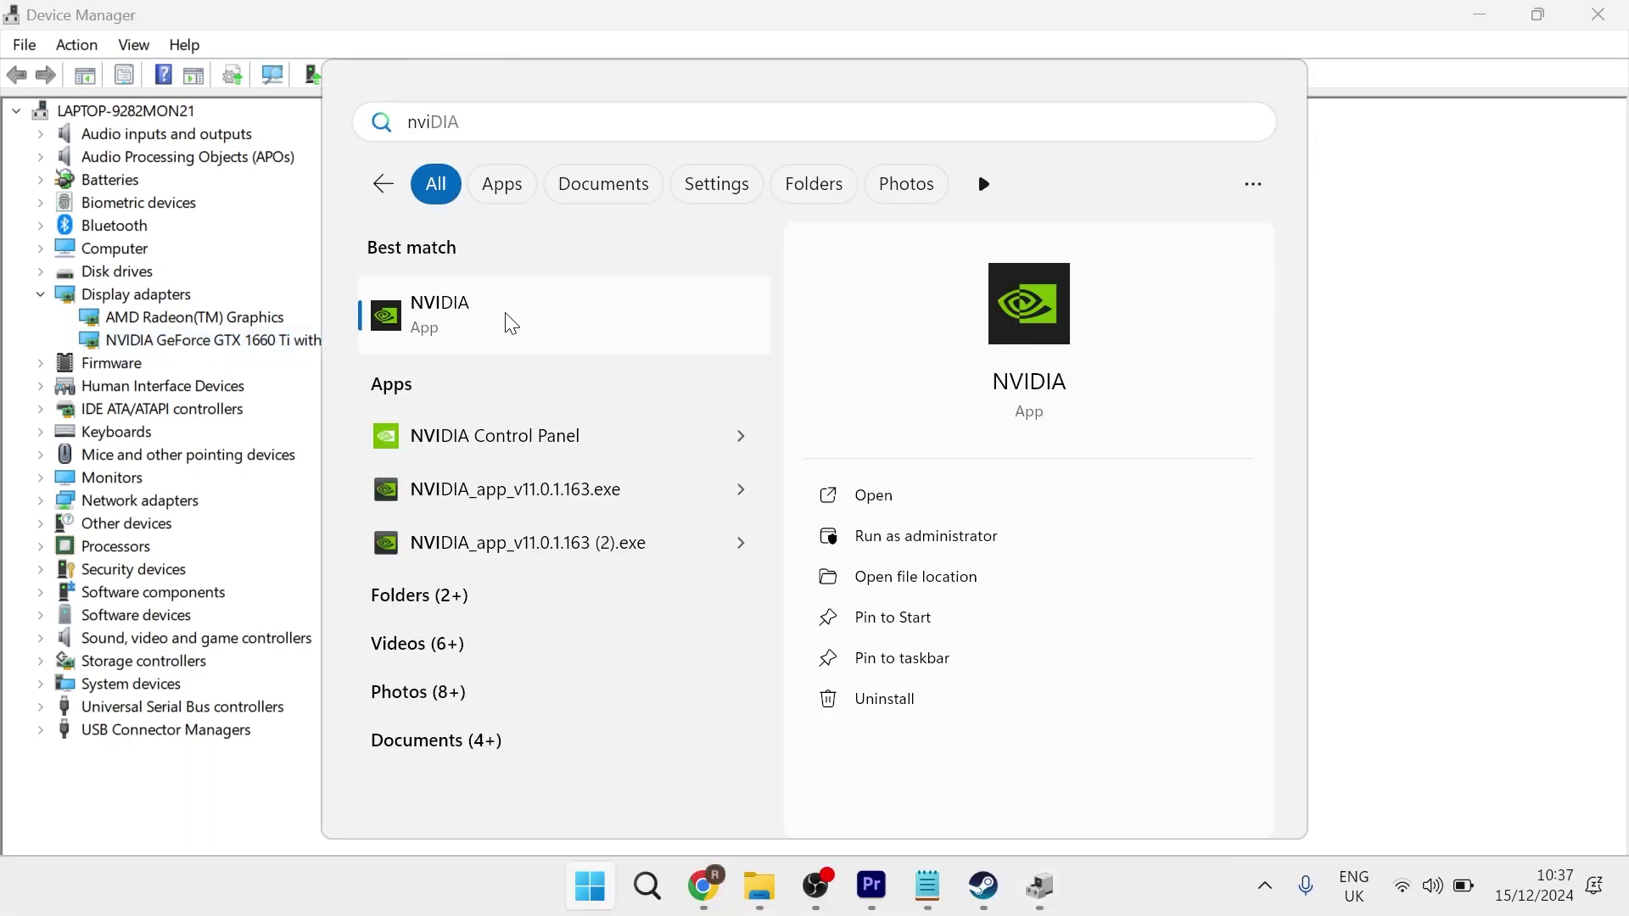
pyautogui.click(447, 326)
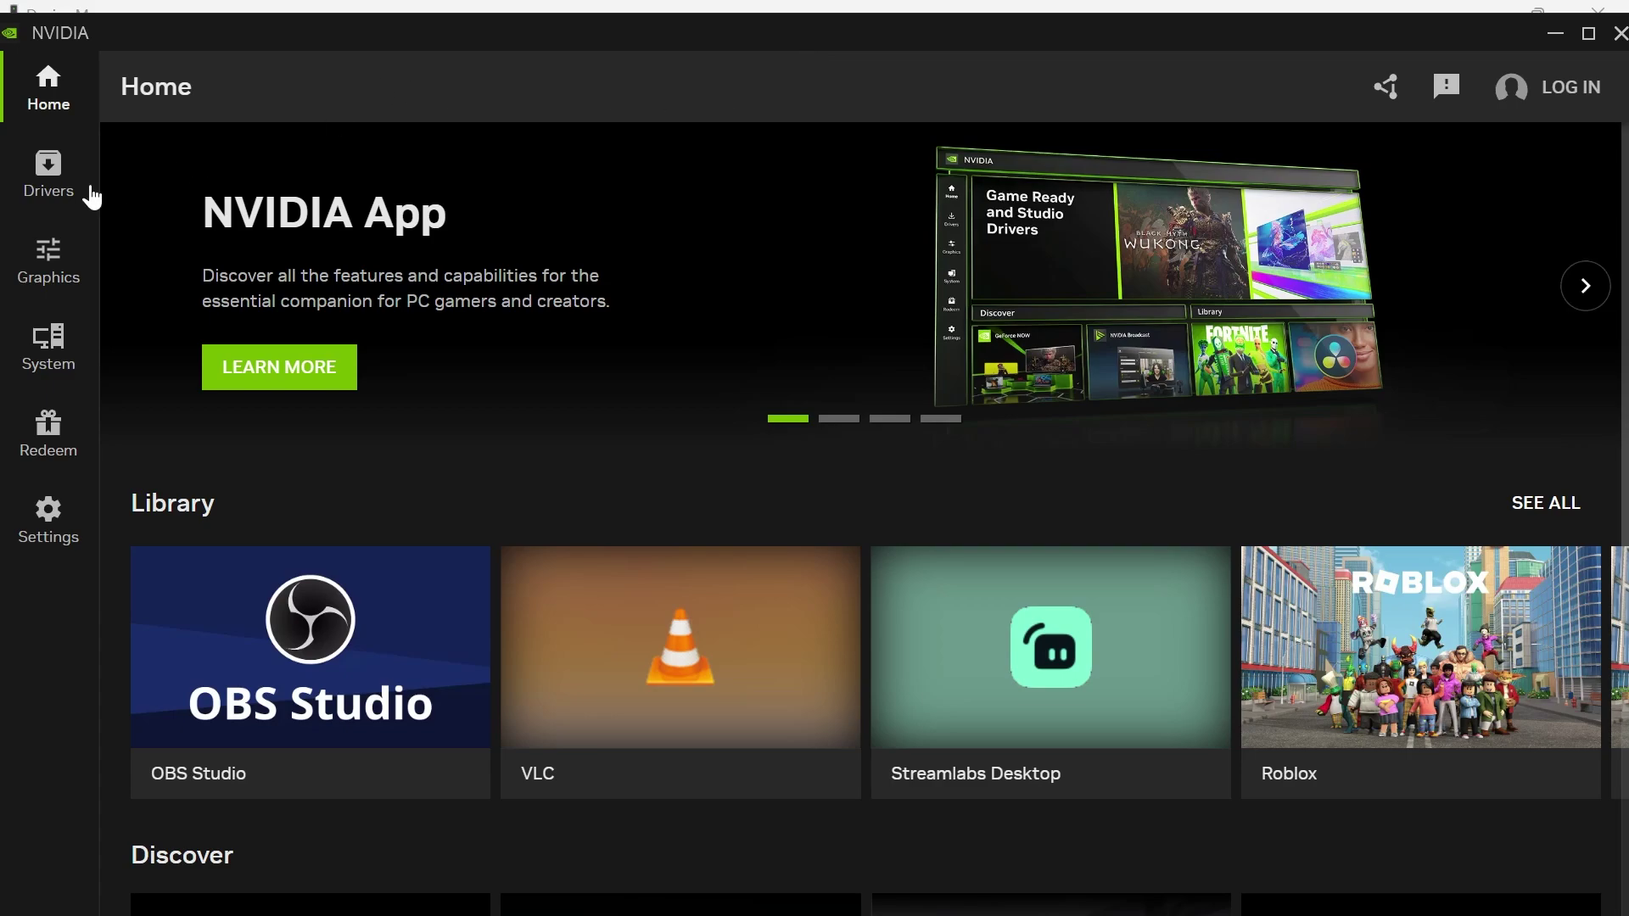
pyautogui.click(50, 192)
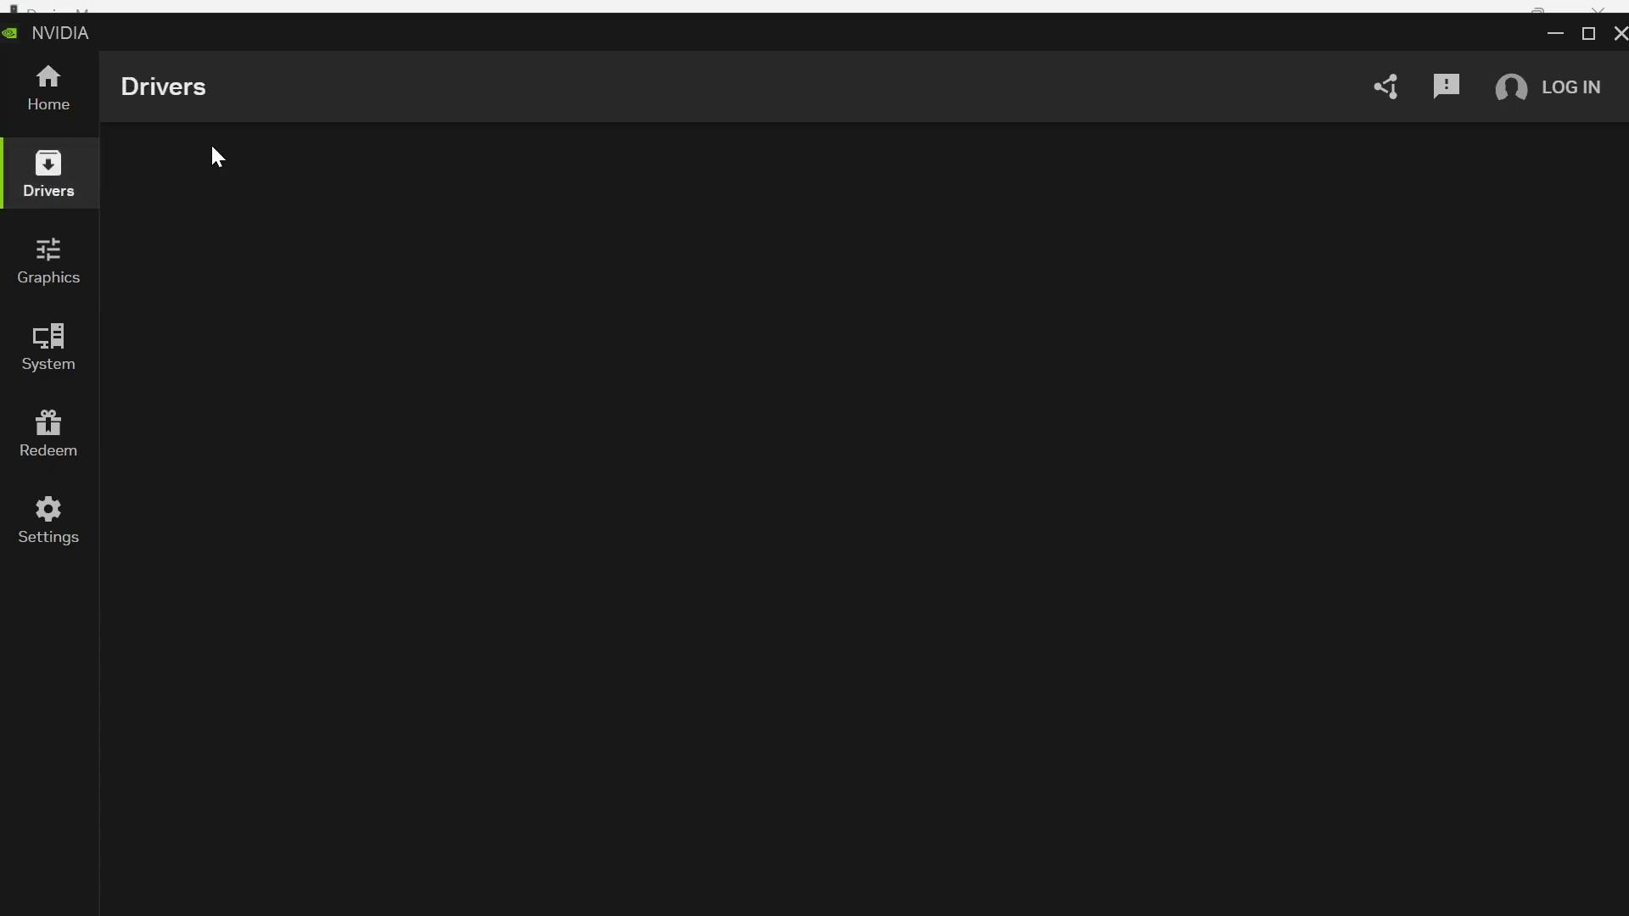
pyautogui.click(1426, 151)
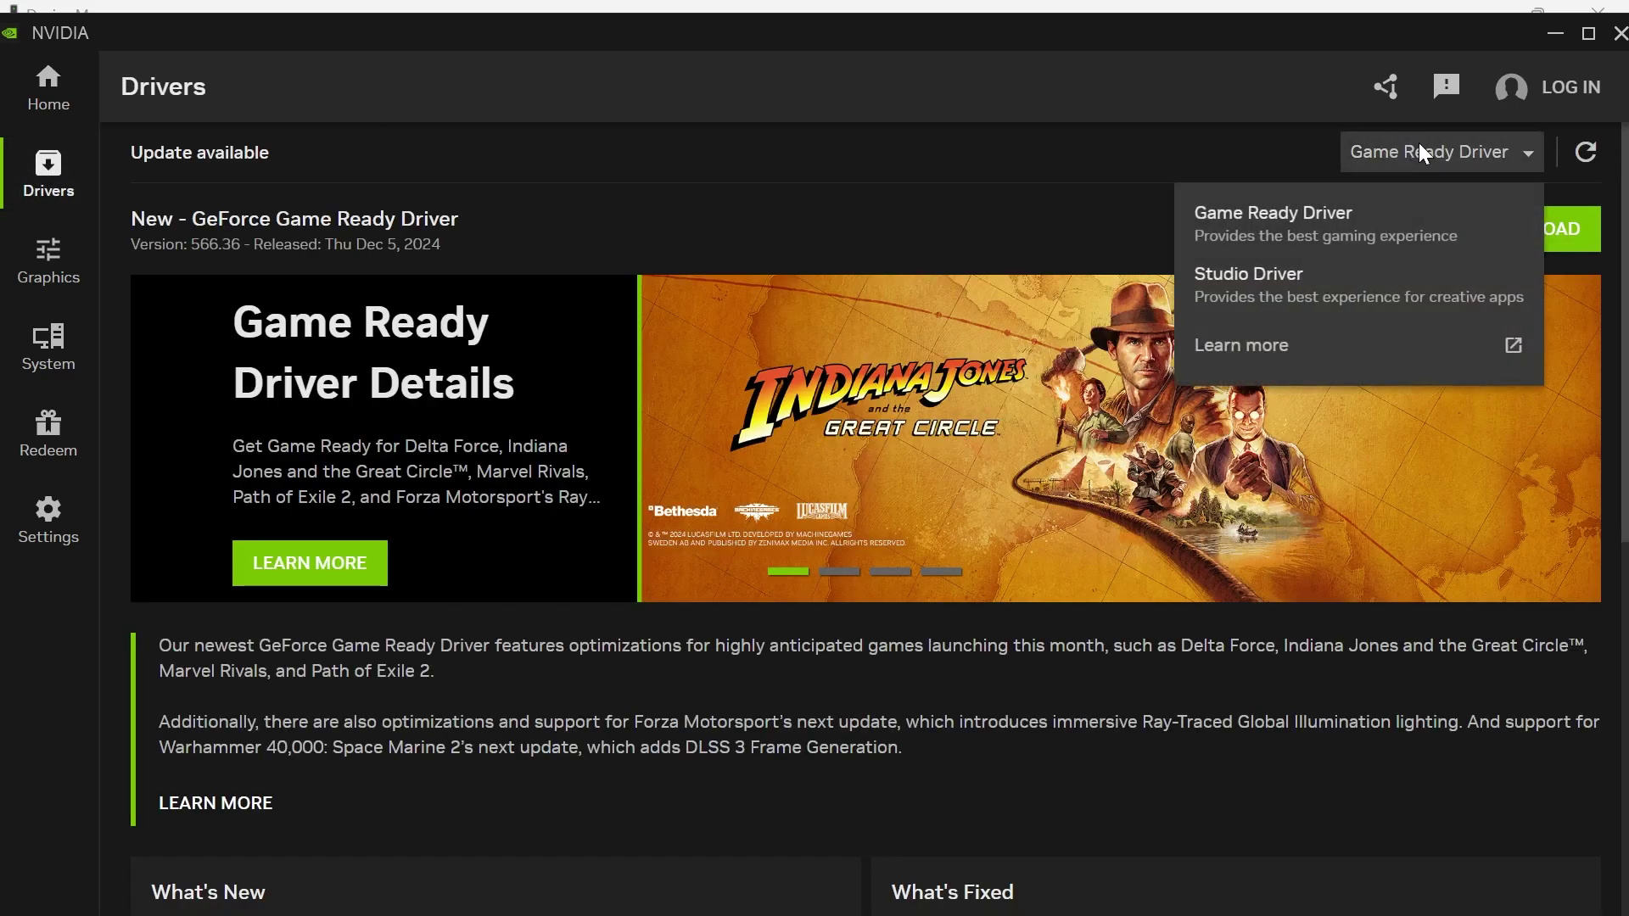
pyautogui.click(1346, 219)
pyautogui.click(1532, 236)
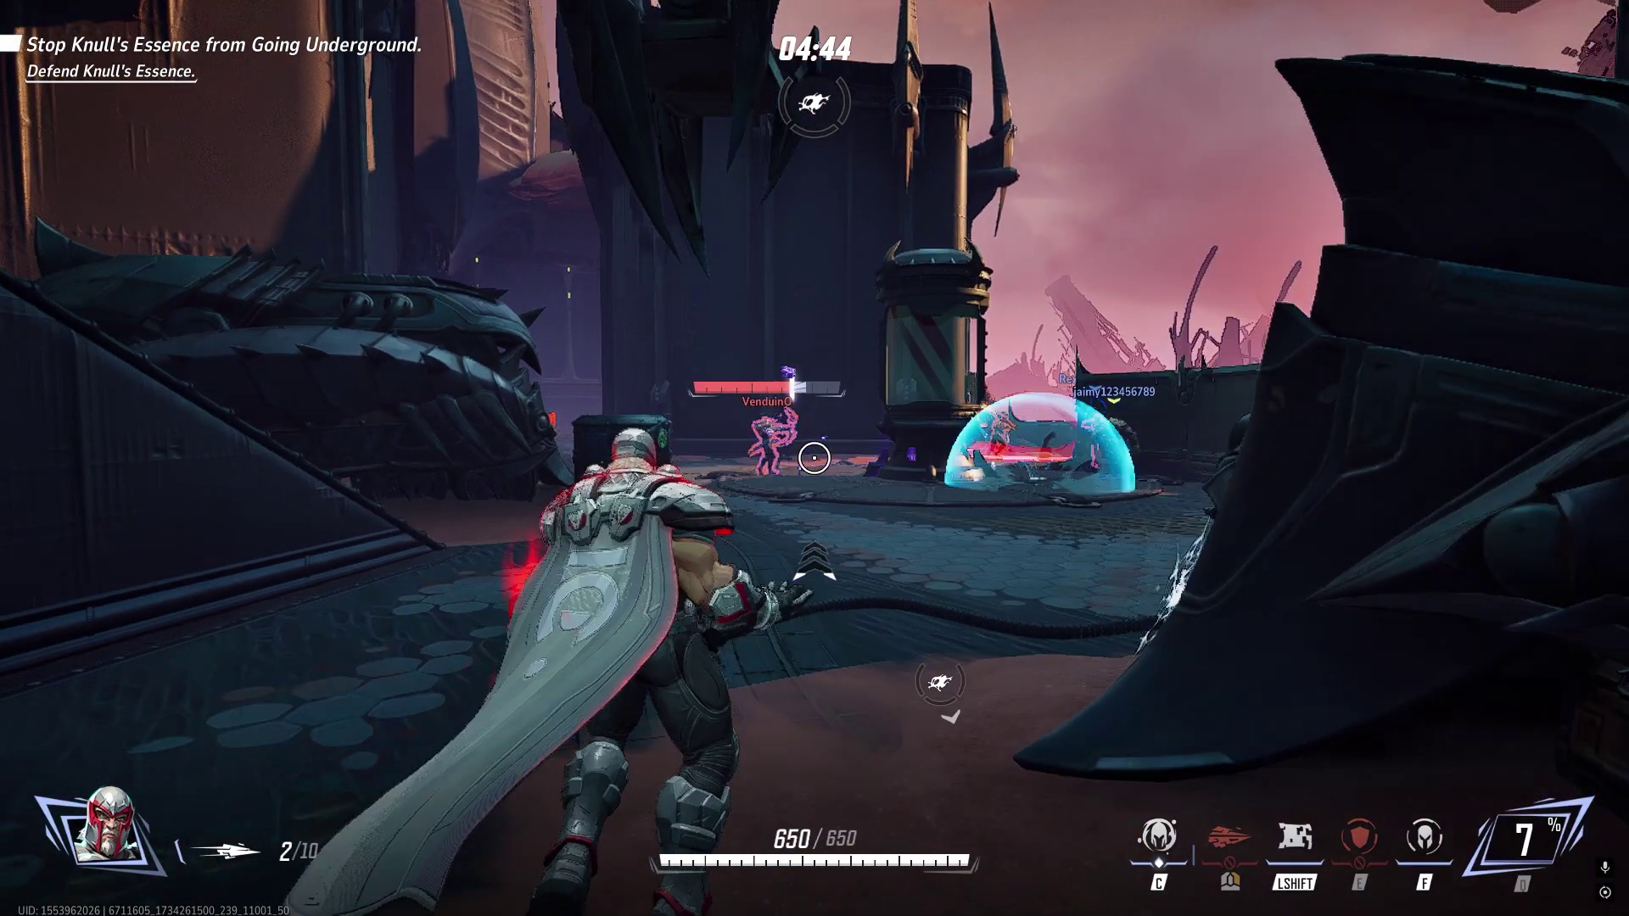
# Fire at the enemies ahead in the live Marvel Rivals match
pyautogui.click(815, 458)
pyautogui.click(815, 458)
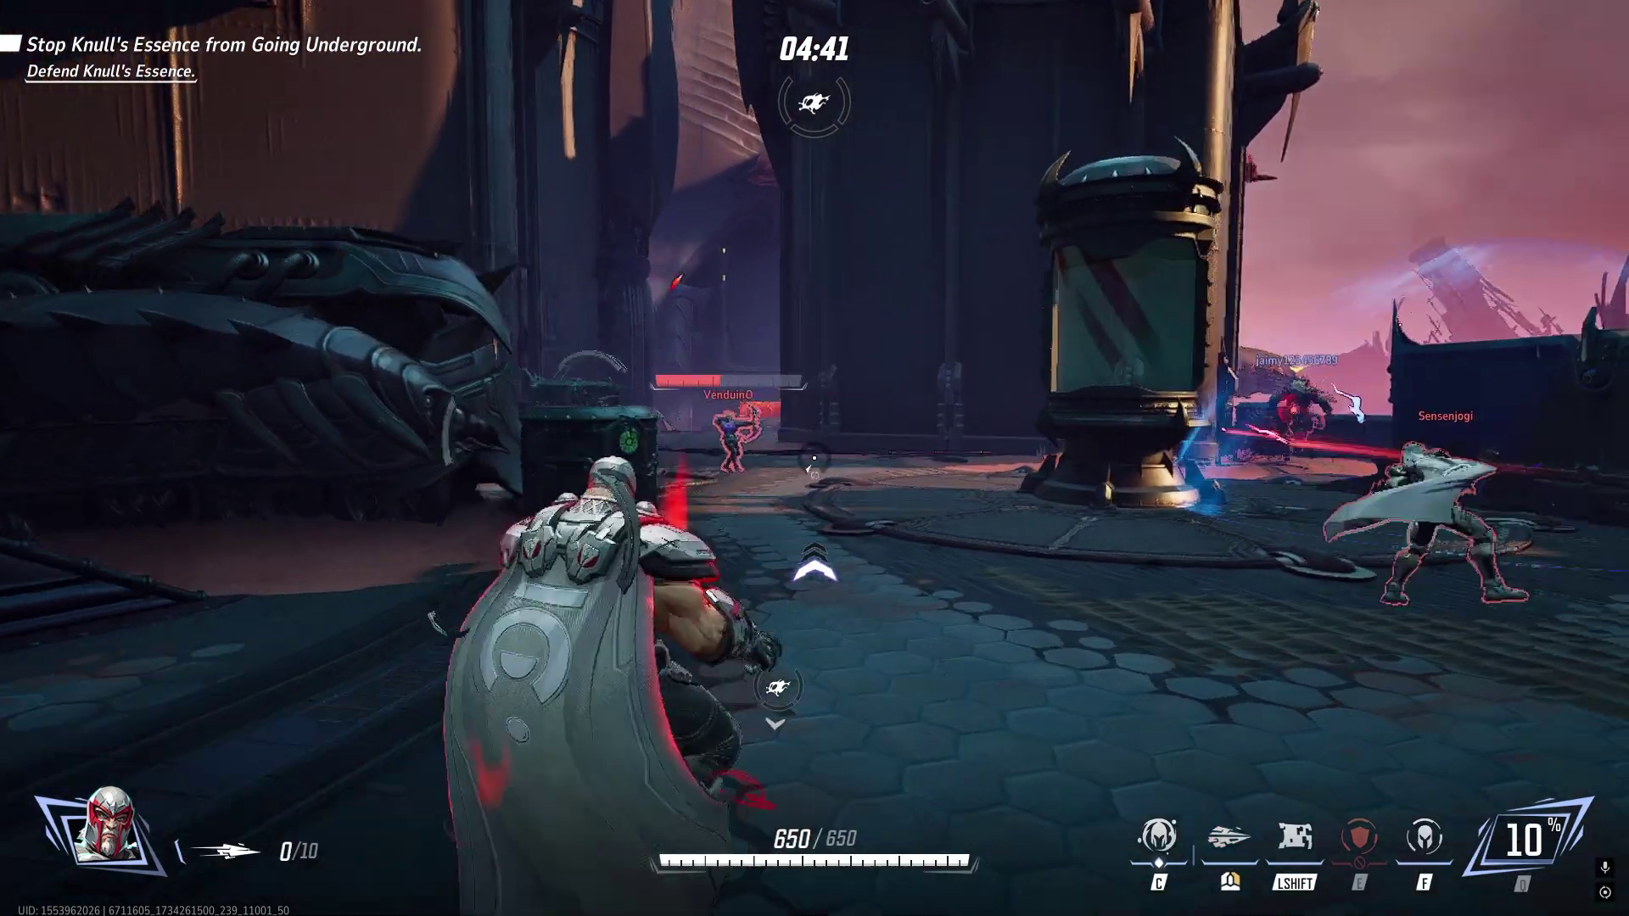
pyautogui.click(815, 458)
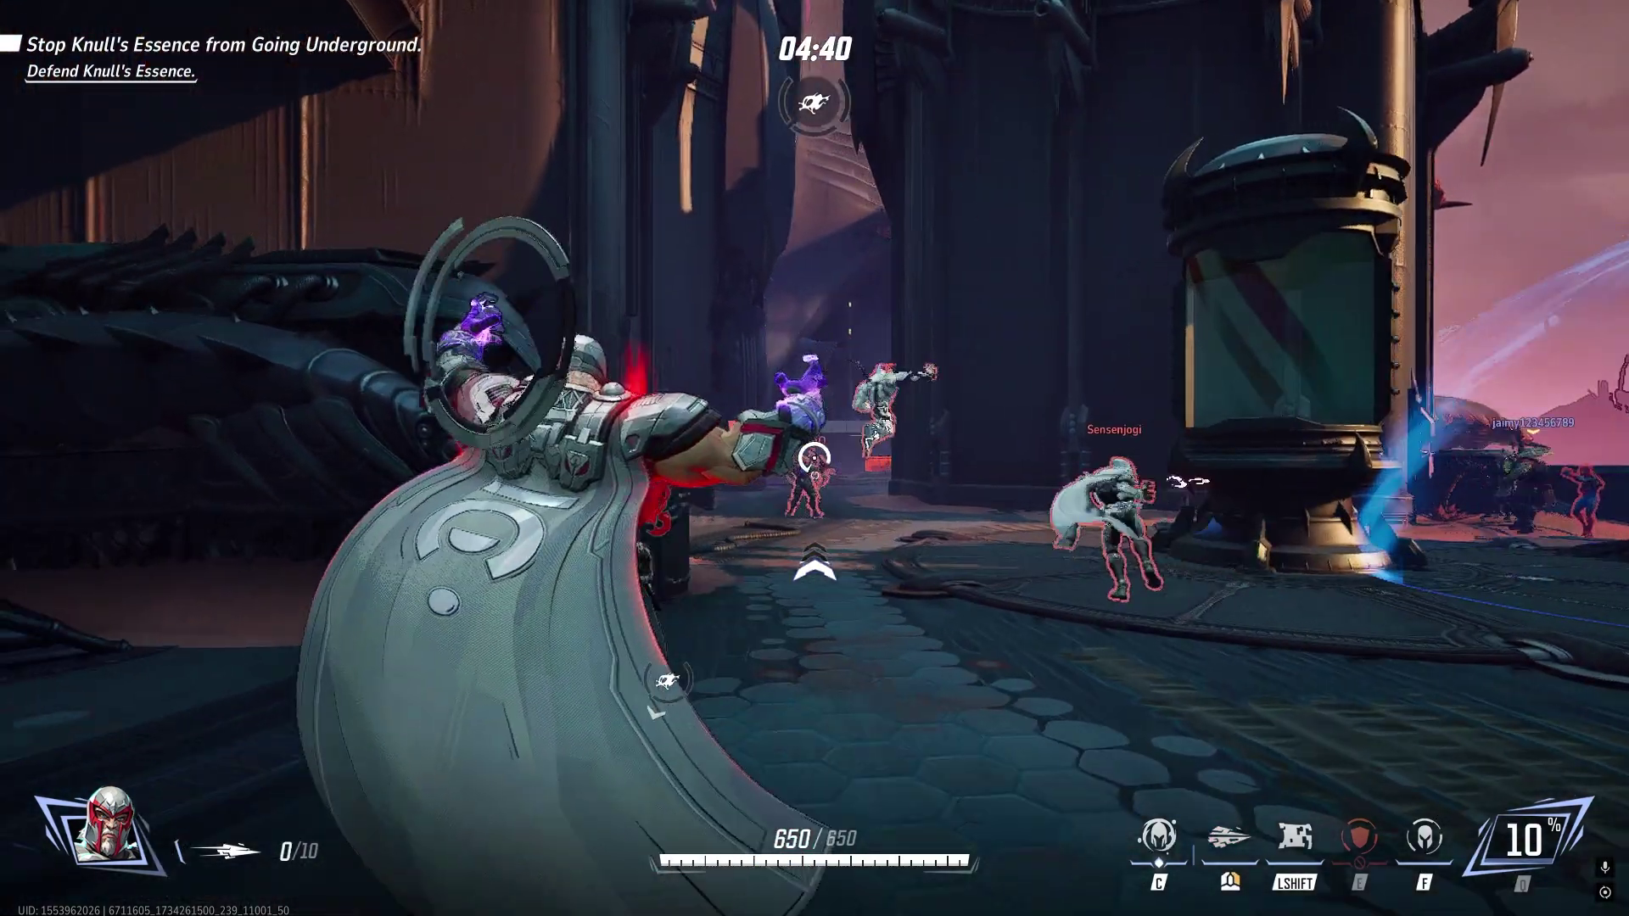